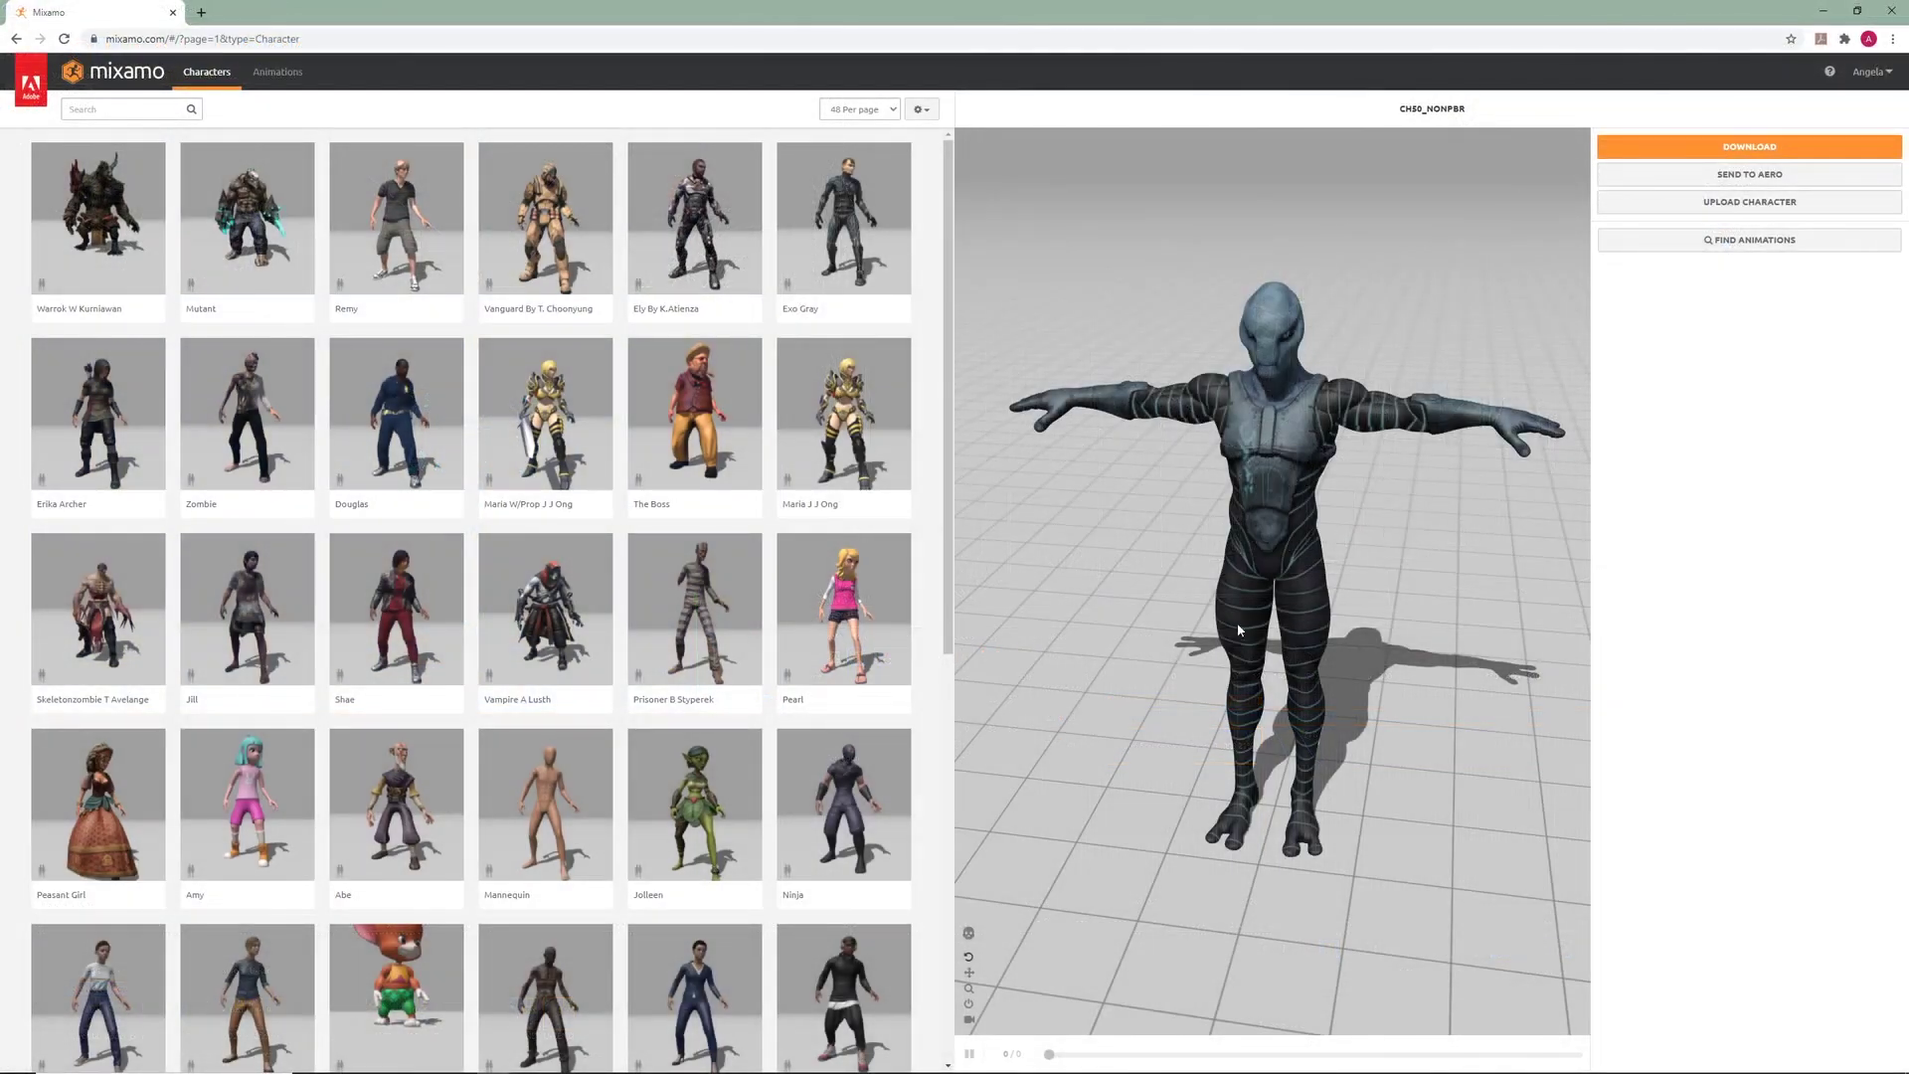
Upload the body_low 3D object file from the final_low_high folder as a new character
{"action": "left_click", "coordinate": [1781, 203]}
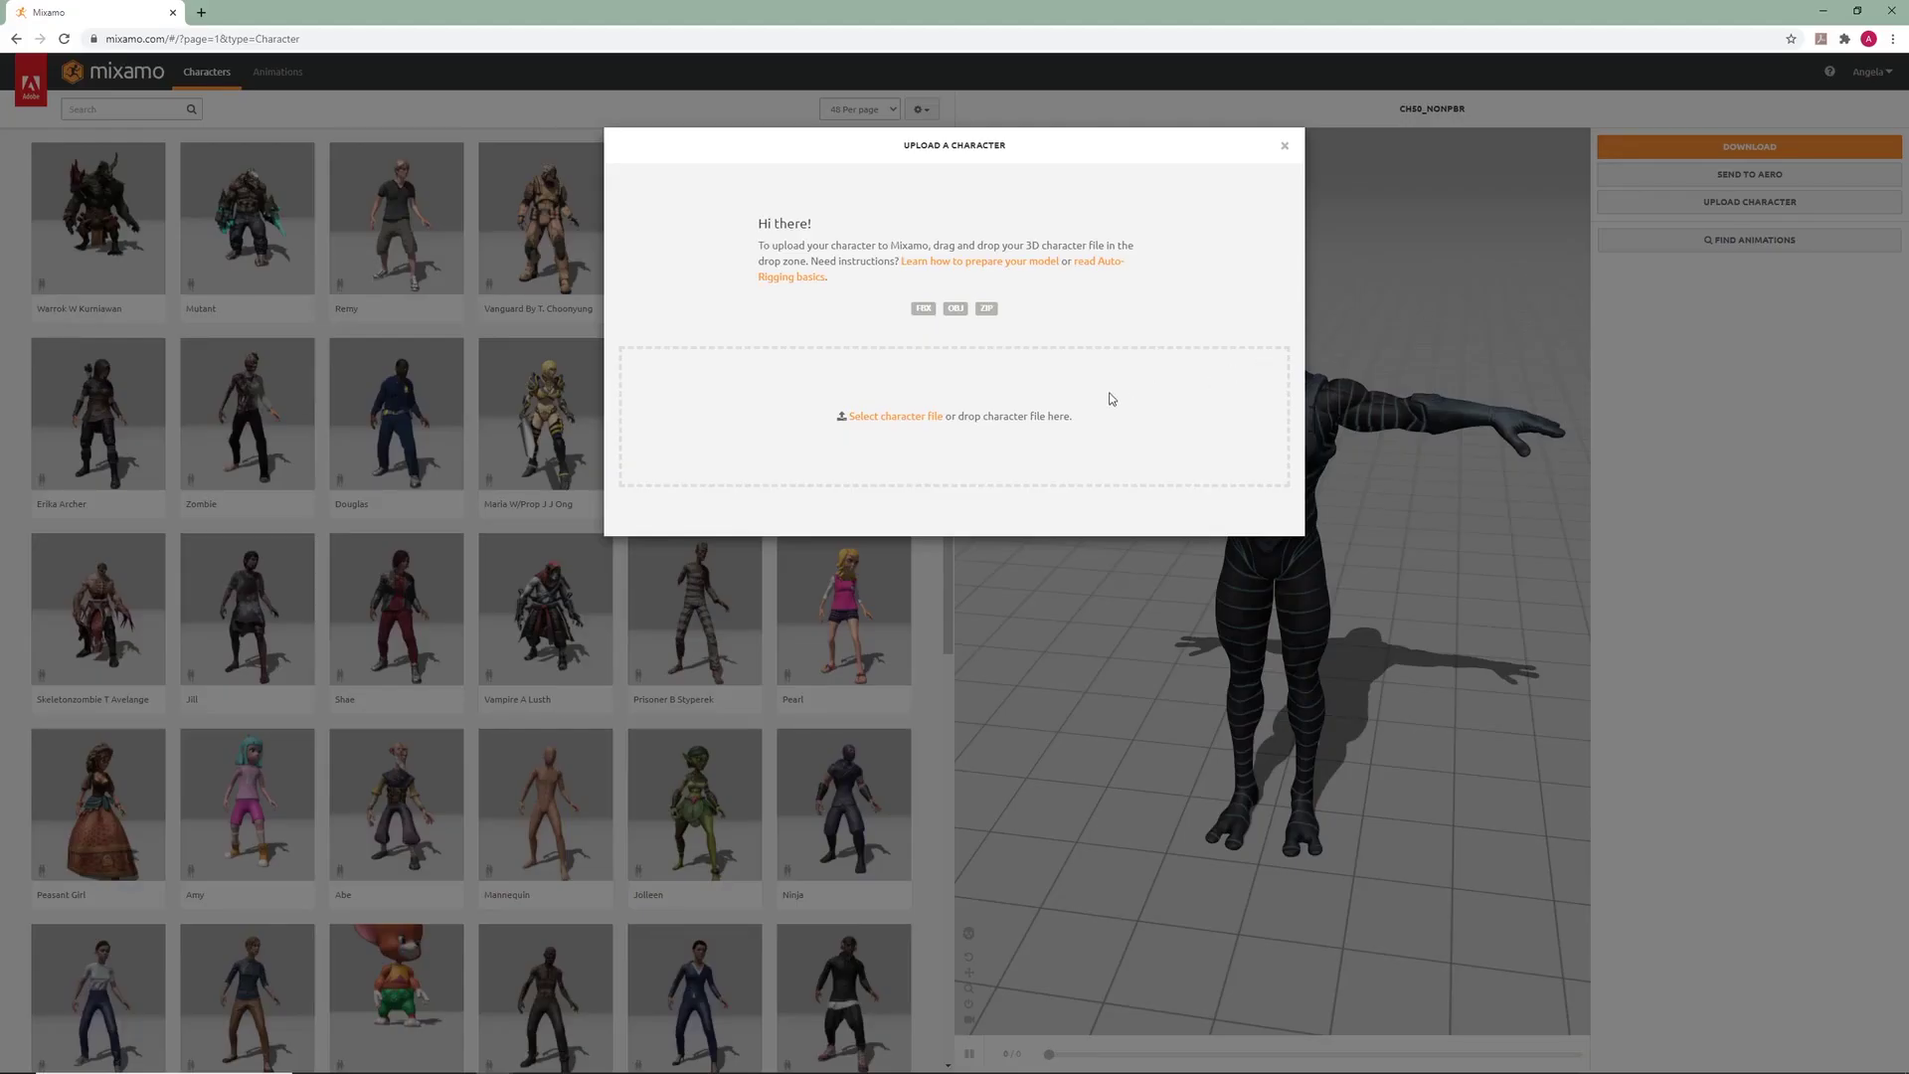
{"action": "left_click", "coordinate": [893, 416]}
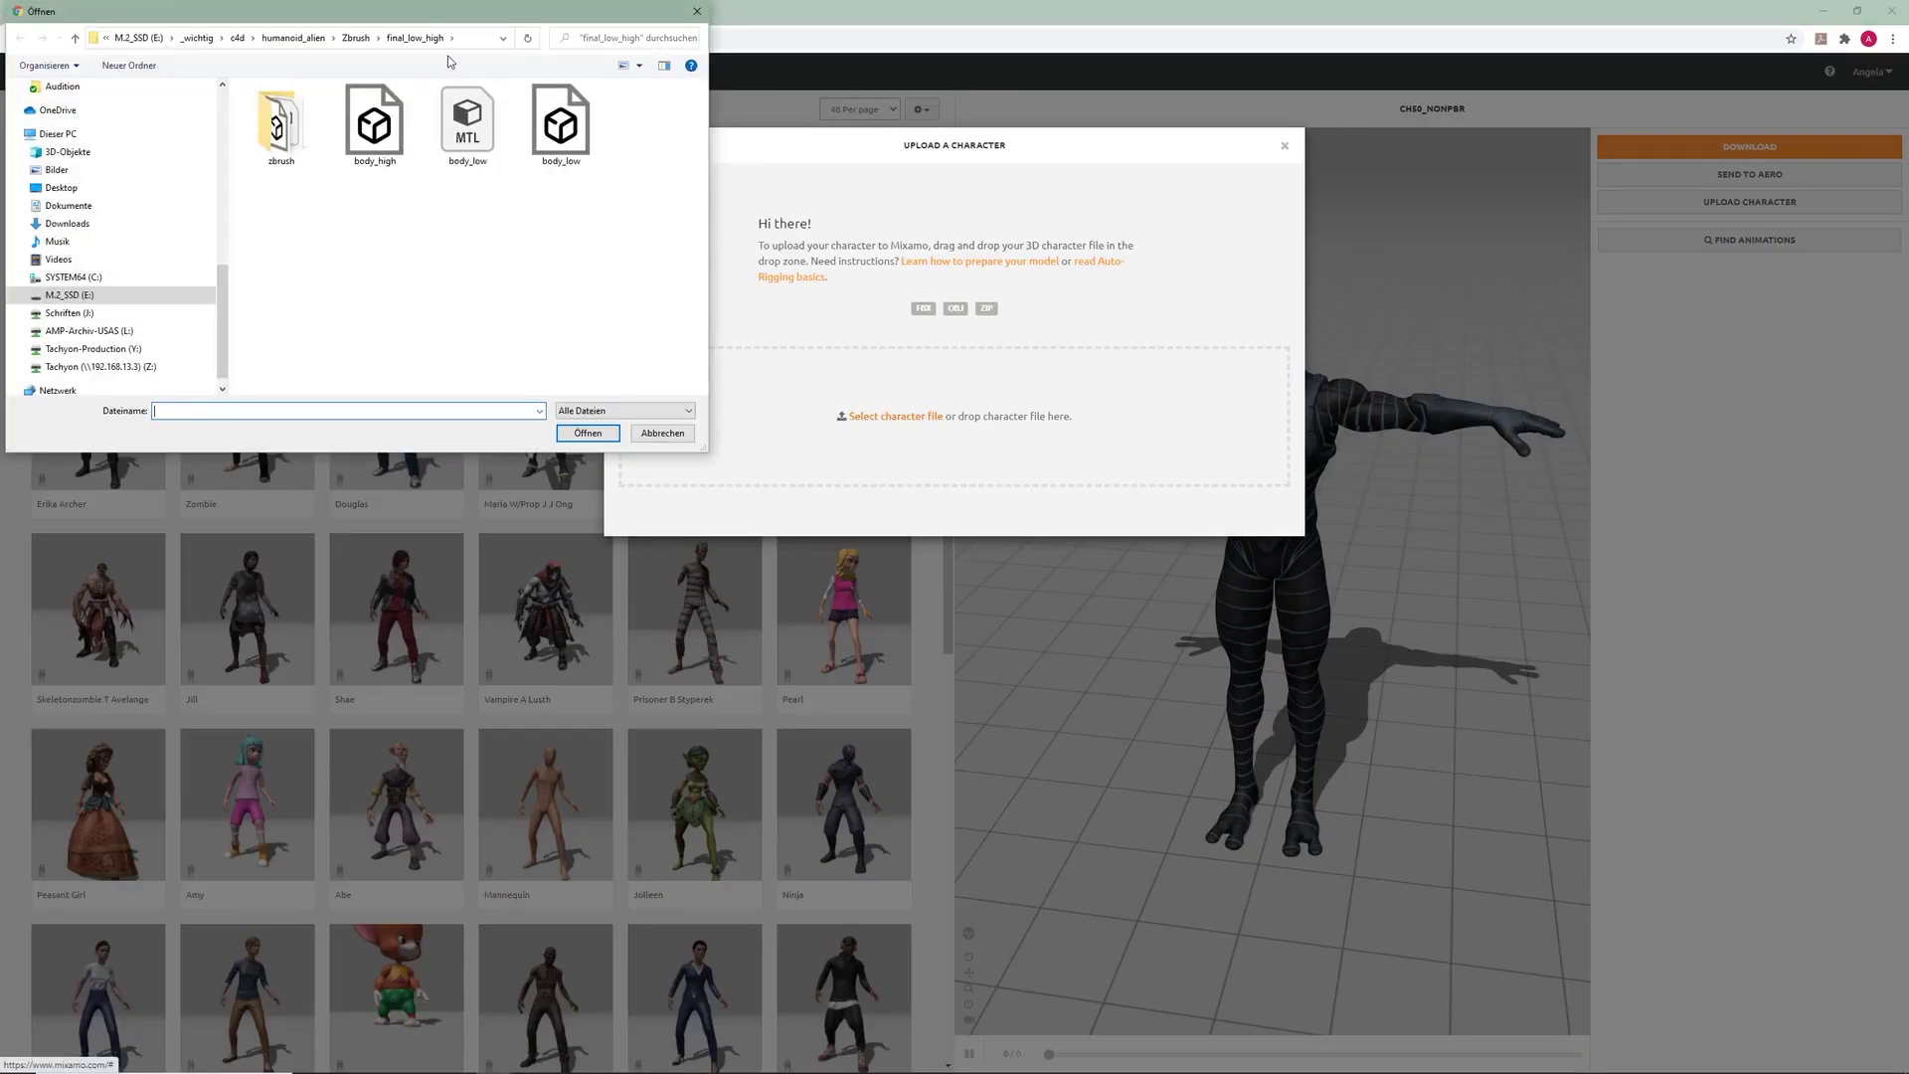
{"action": "left_click_drag", "start_coordinate": [428, 18], "coordinate": [1012, 461]}
{"action": "double_click", "coordinate": [1141, 562]}
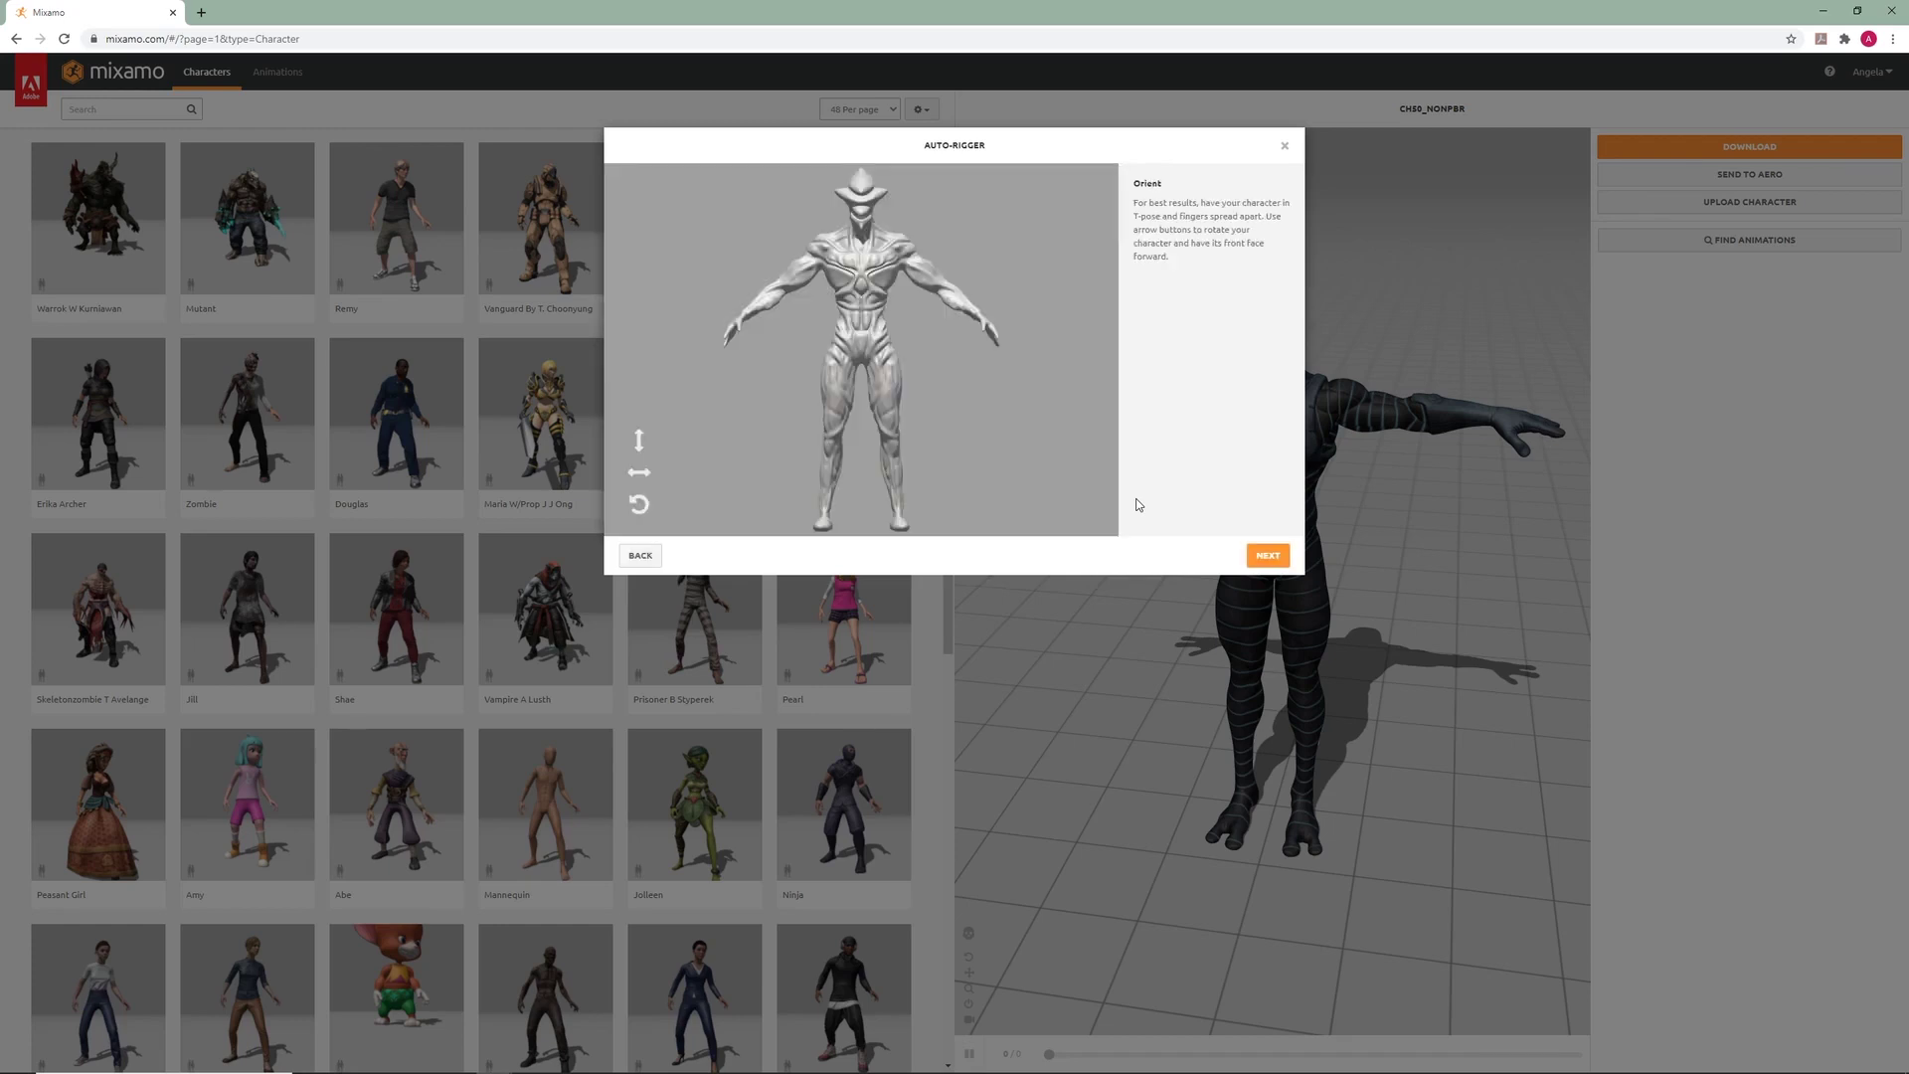
Accept the character's orientation and place the auto-rigger markers on the chin, wrists, elbows, knees and groin
{"action": "left_click", "coordinate": [1277, 559]}
{"action": "mouse_move", "coordinate": [686, 350]}
{"action": "left_mouse_down"}
{"action": "mouse_move", "coordinate": [788, 336]}
{"action": "mouse_move", "coordinate": [871, 203]}
{"action": "mouse_move", "coordinate": [861, 226]}
{"action": "left_mouse_up"}
{"action": "left_click_drag", "start_coordinate": [686, 387], "coordinate": [747, 315]}
{"action": "left_click_drag", "start_coordinate": [686, 425], "coordinate": [783, 287]}
{"action": "left_click_drag", "start_coordinate": [686, 462], "coordinate": [829, 446]}
{"action": "left_click_drag", "start_coordinate": [686, 499], "coordinate": [871, 358]}
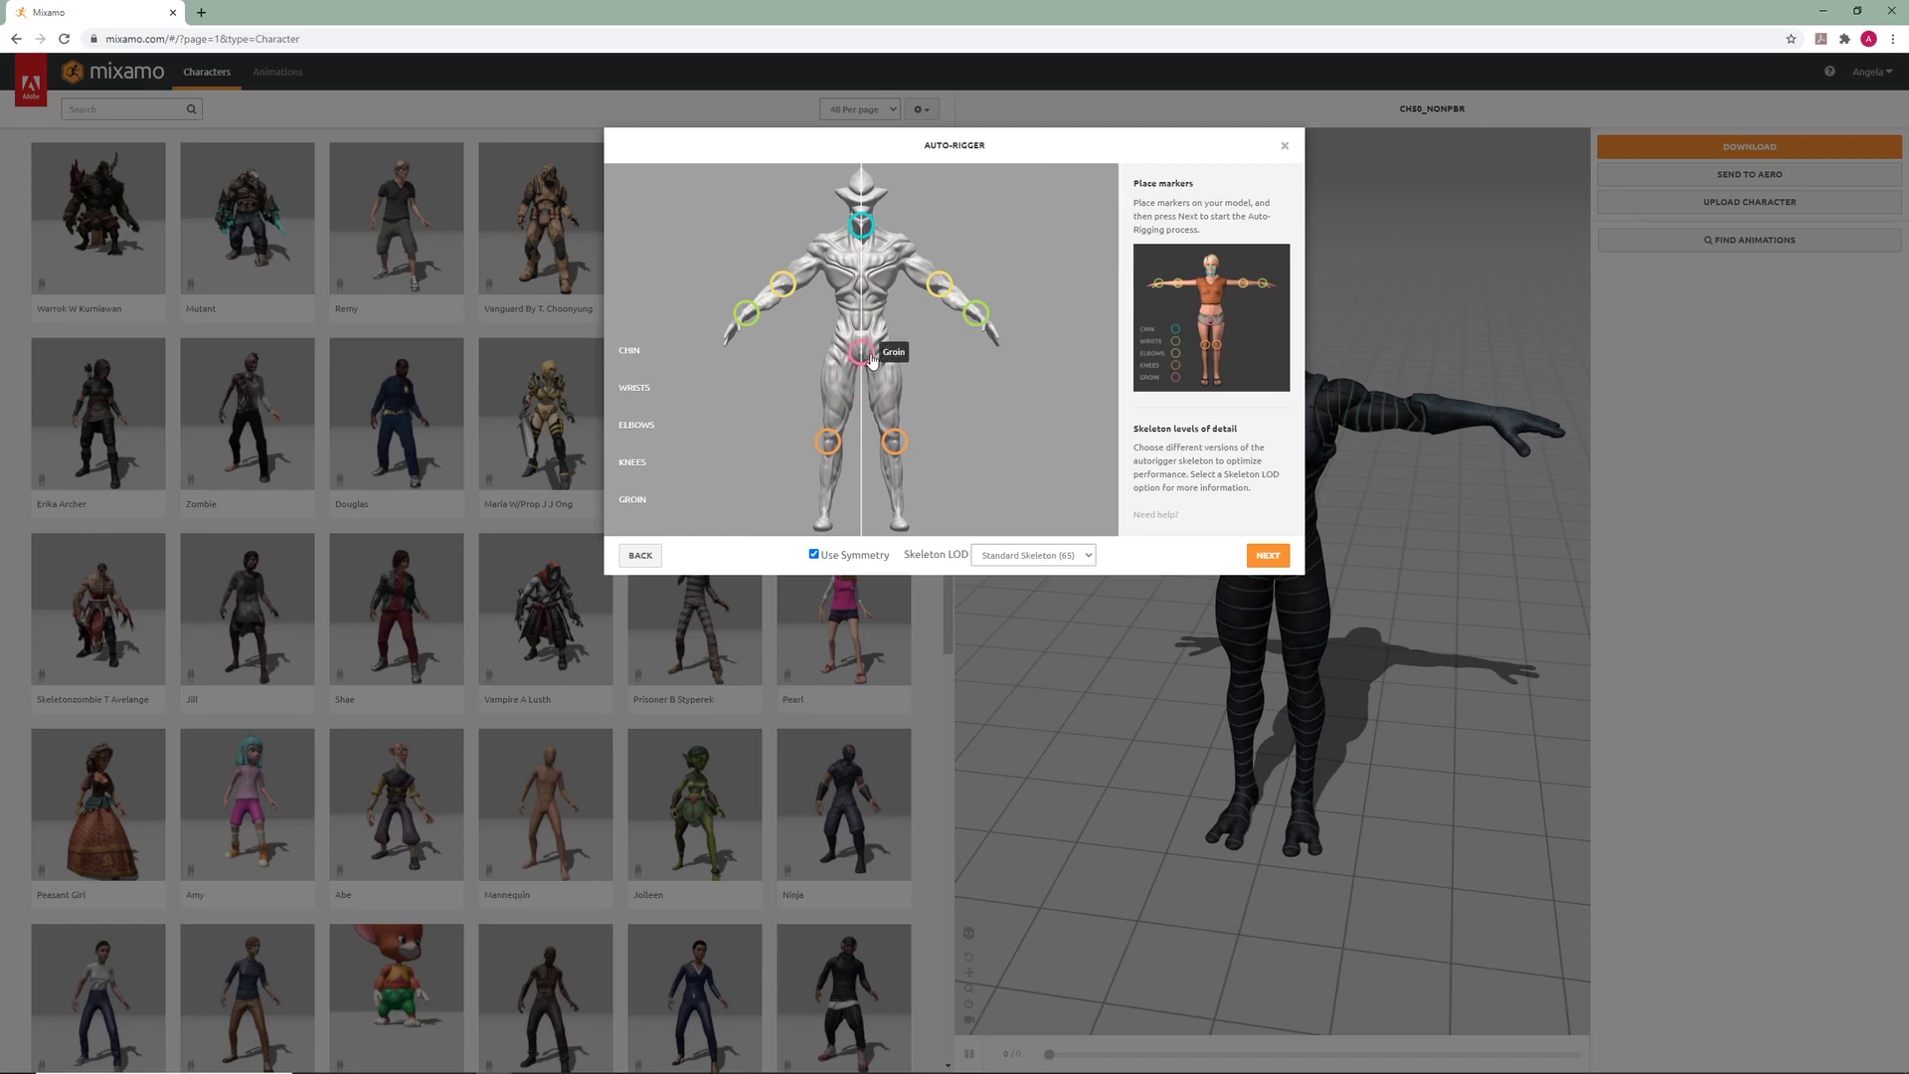
Auto-rig the character with the No Fingers (25) skeleton and proceed with it as the new character
{"action": "left_click", "coordinate": [1039, 554]}
{"action": "left_click", "coordinate": [1034, 586]}
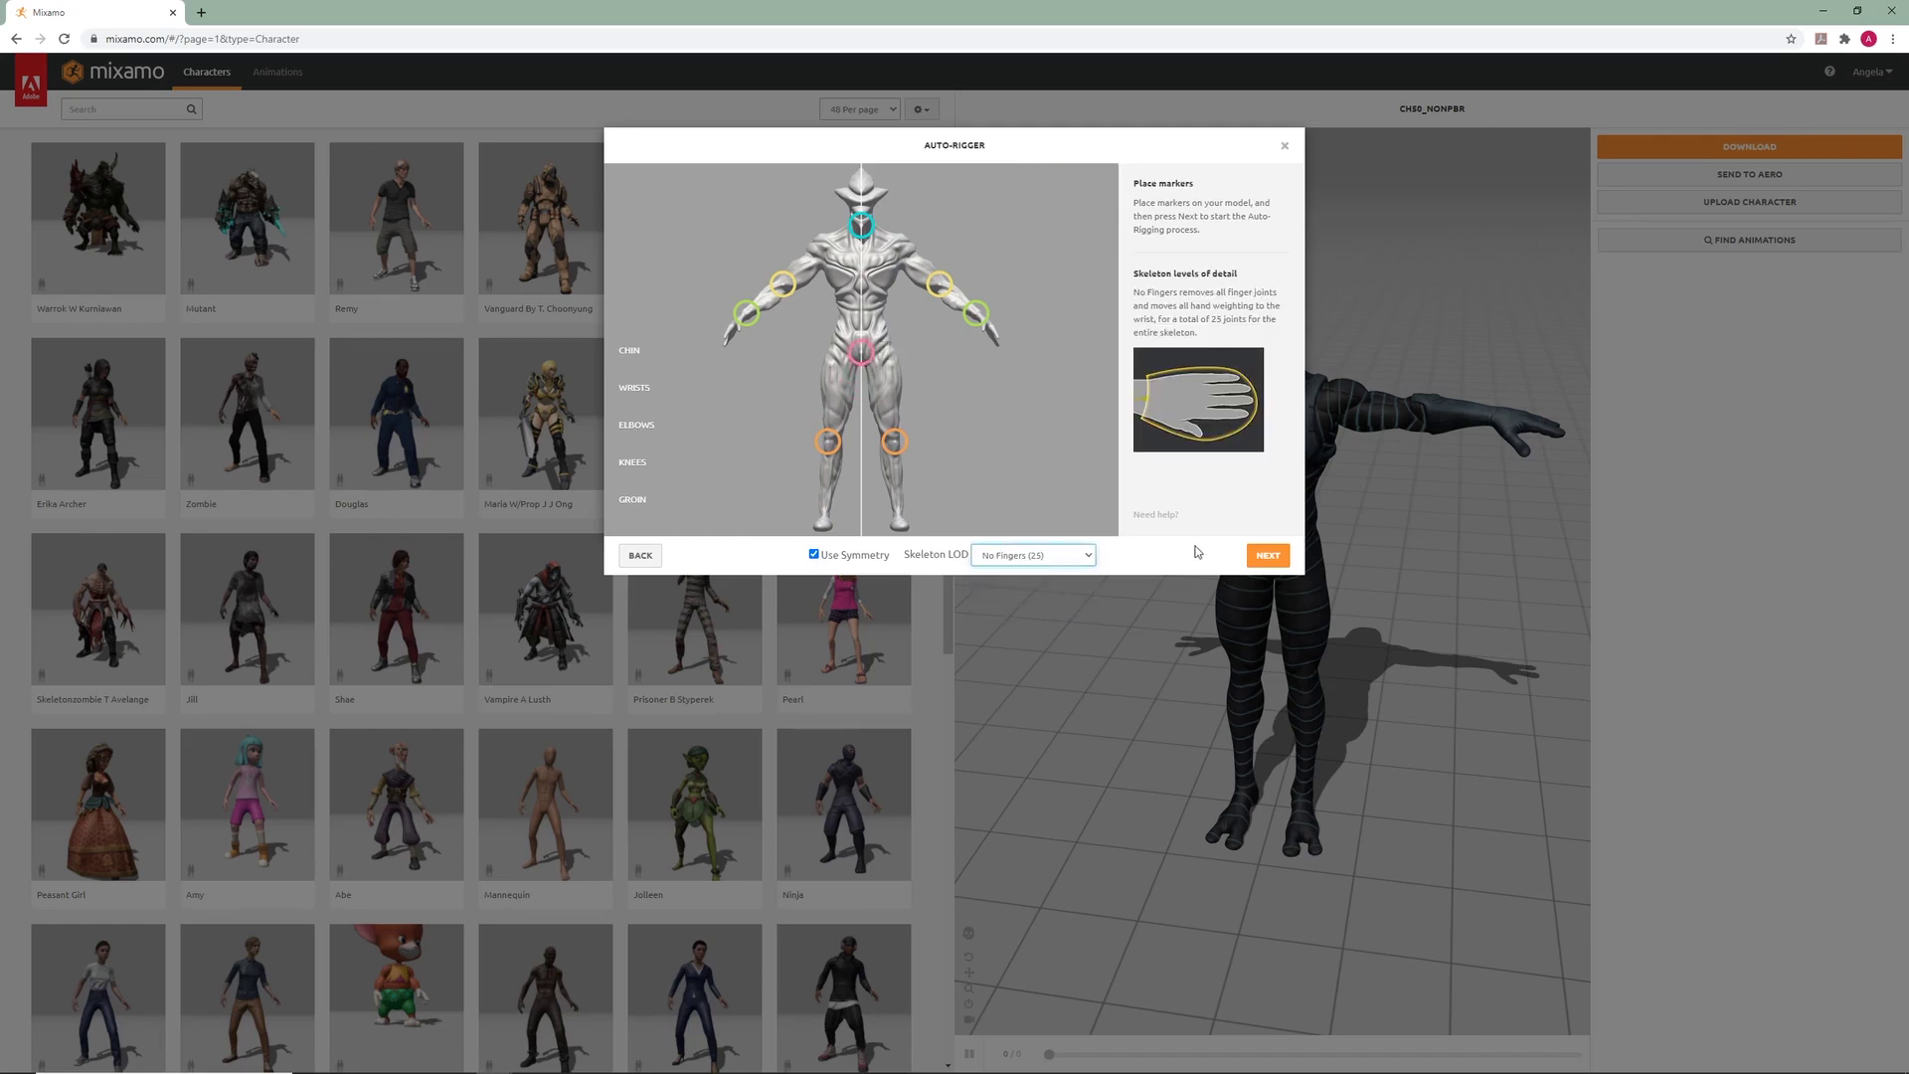
{"action": "left_click", "coordinate": [1265, 558]}
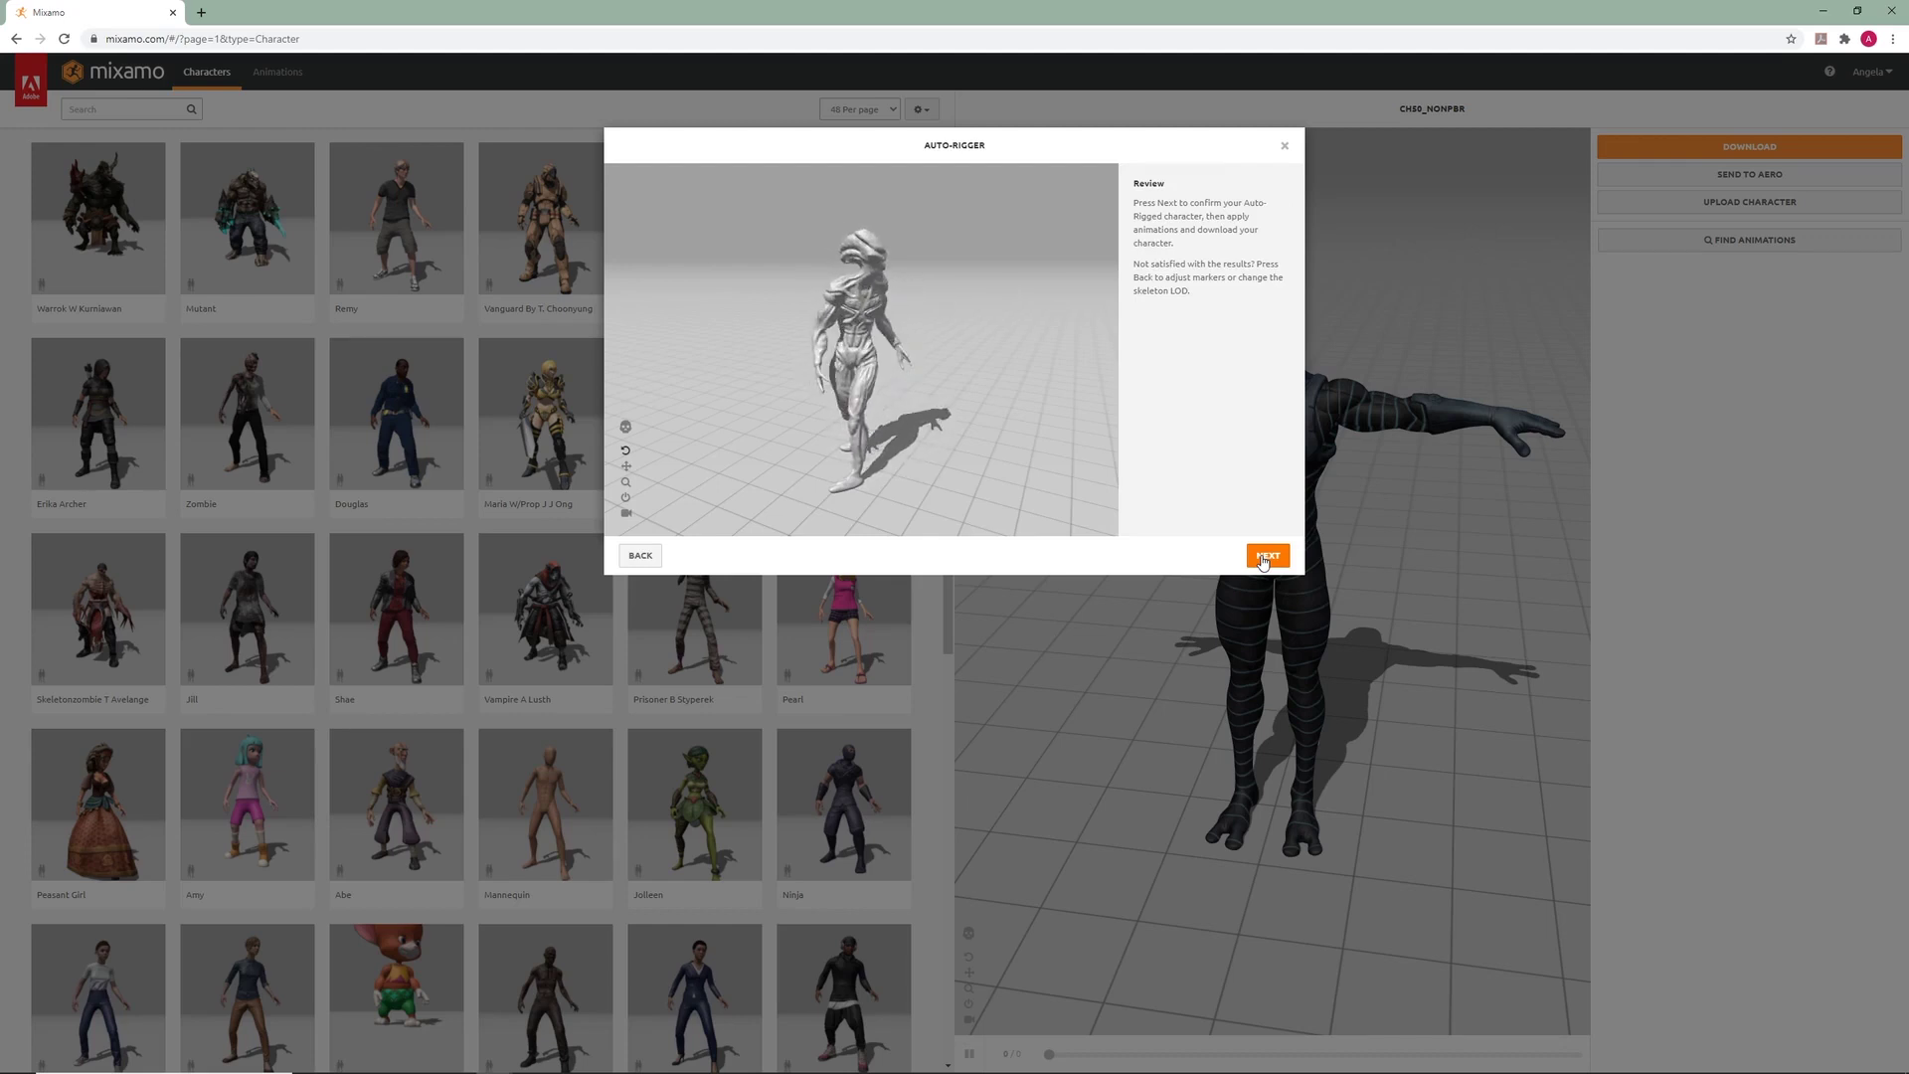
{"action": "left_click", "coordinate": [1265, 556]}
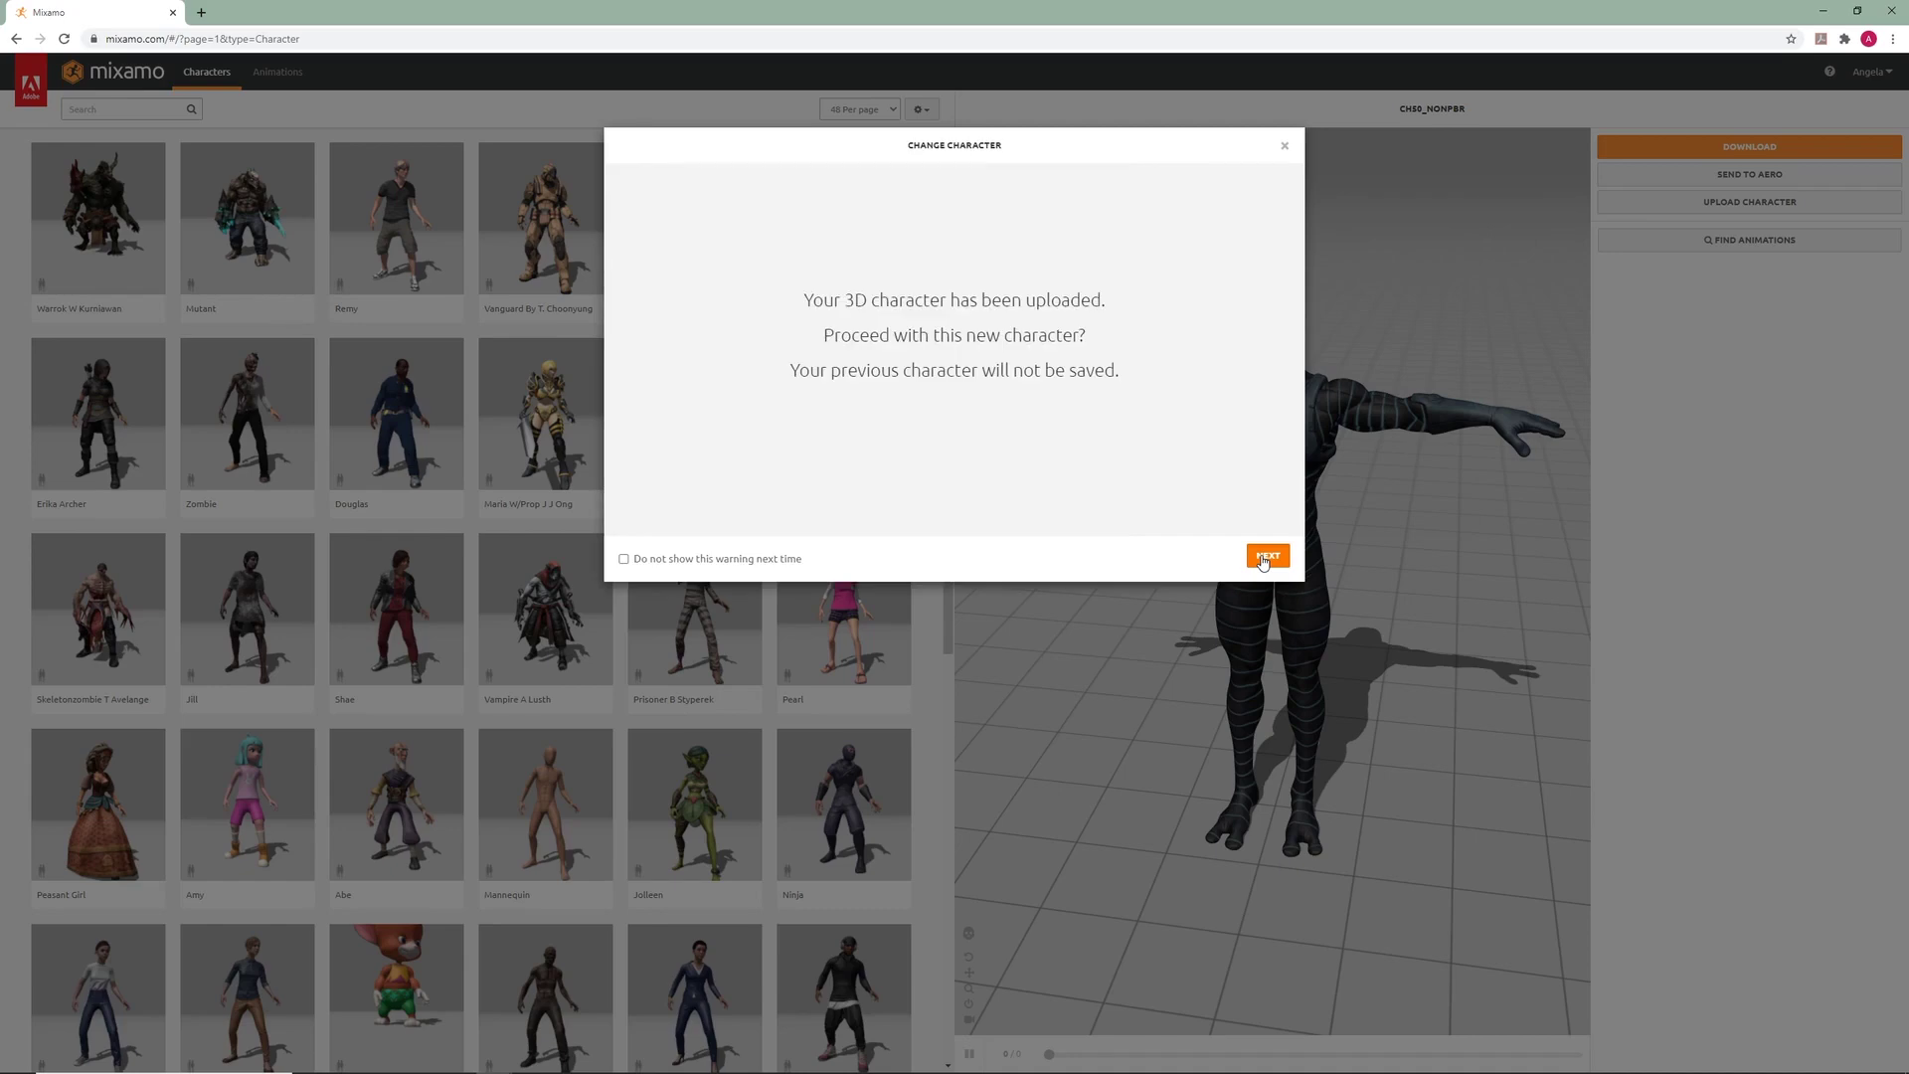
{"action": "left_click", "coordinate": [1265, 556]}
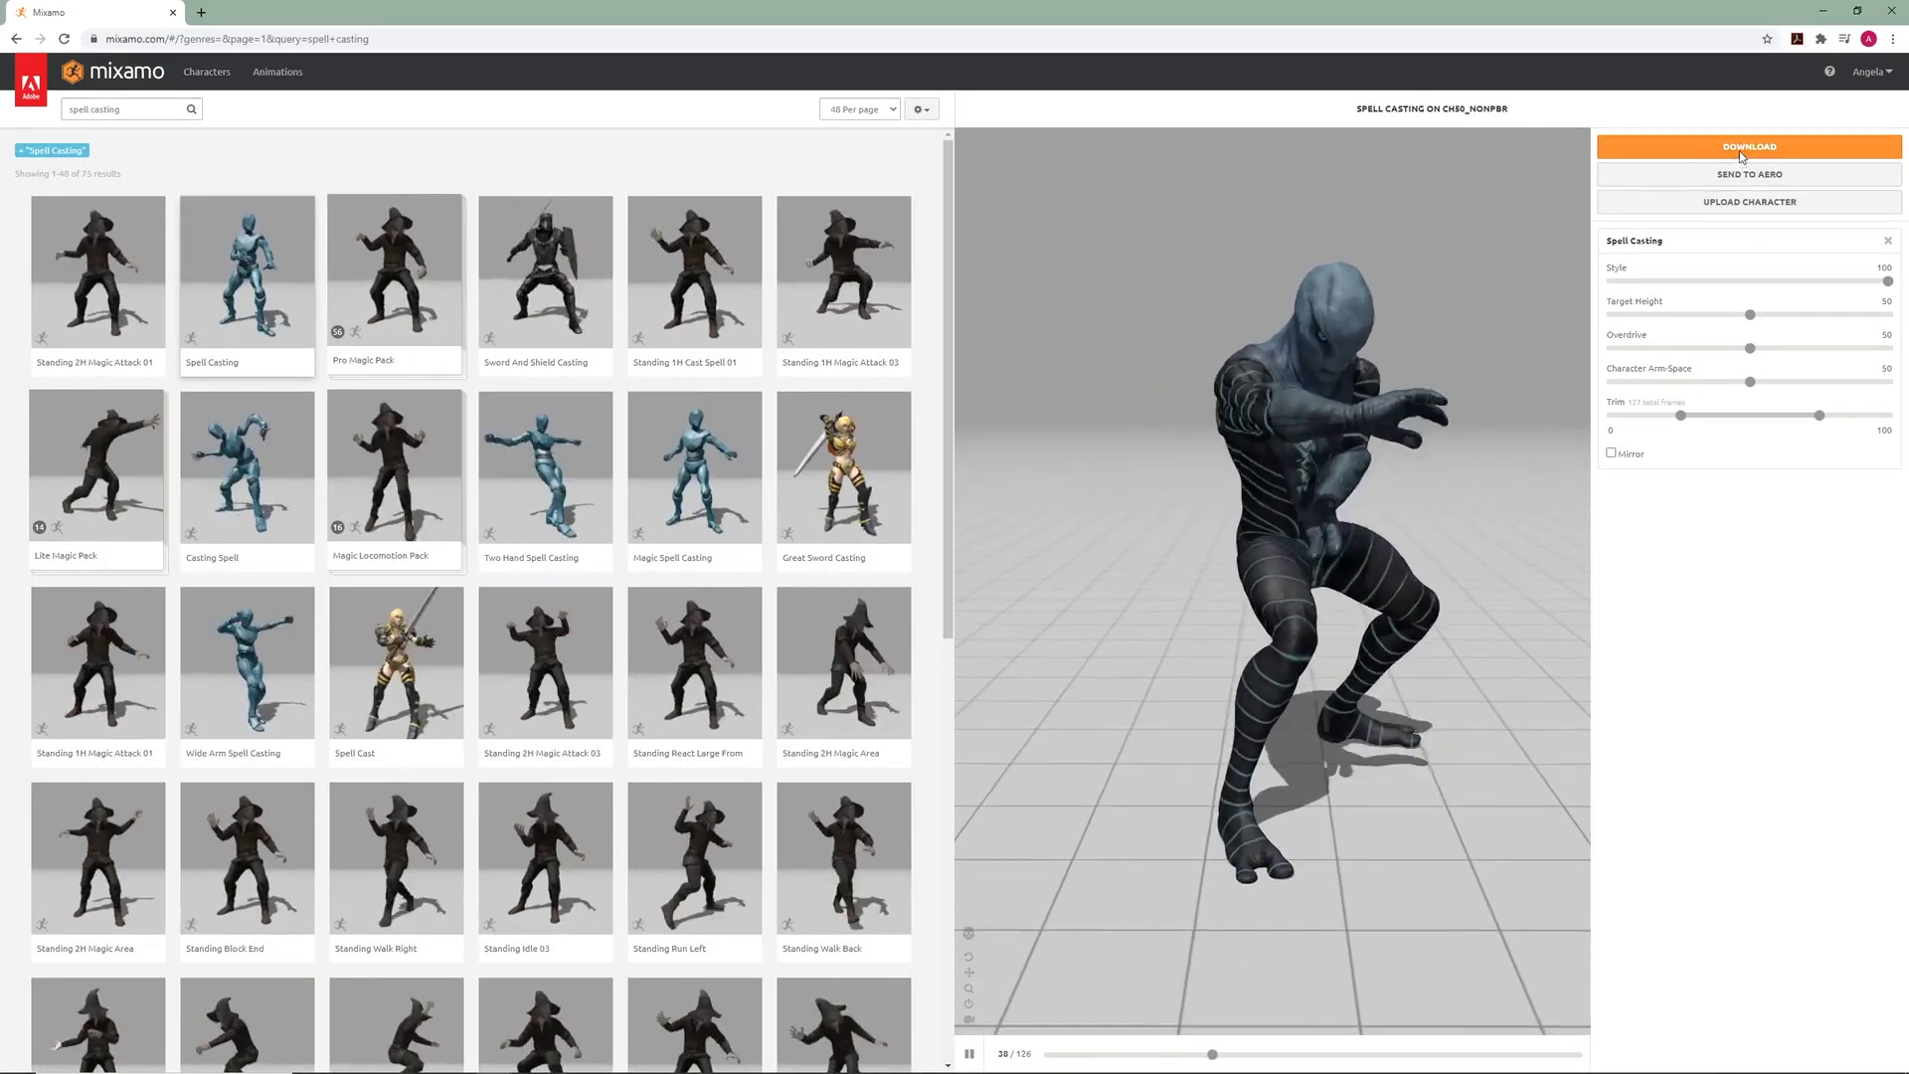
Download the Spell Casting, Idle and T-Pose animations for the Ch50_nonPBR character
{"action": "left_click", "coordinate": [1749, 147]}
{"action": "left_click", "coordinate": [1137, 316]}
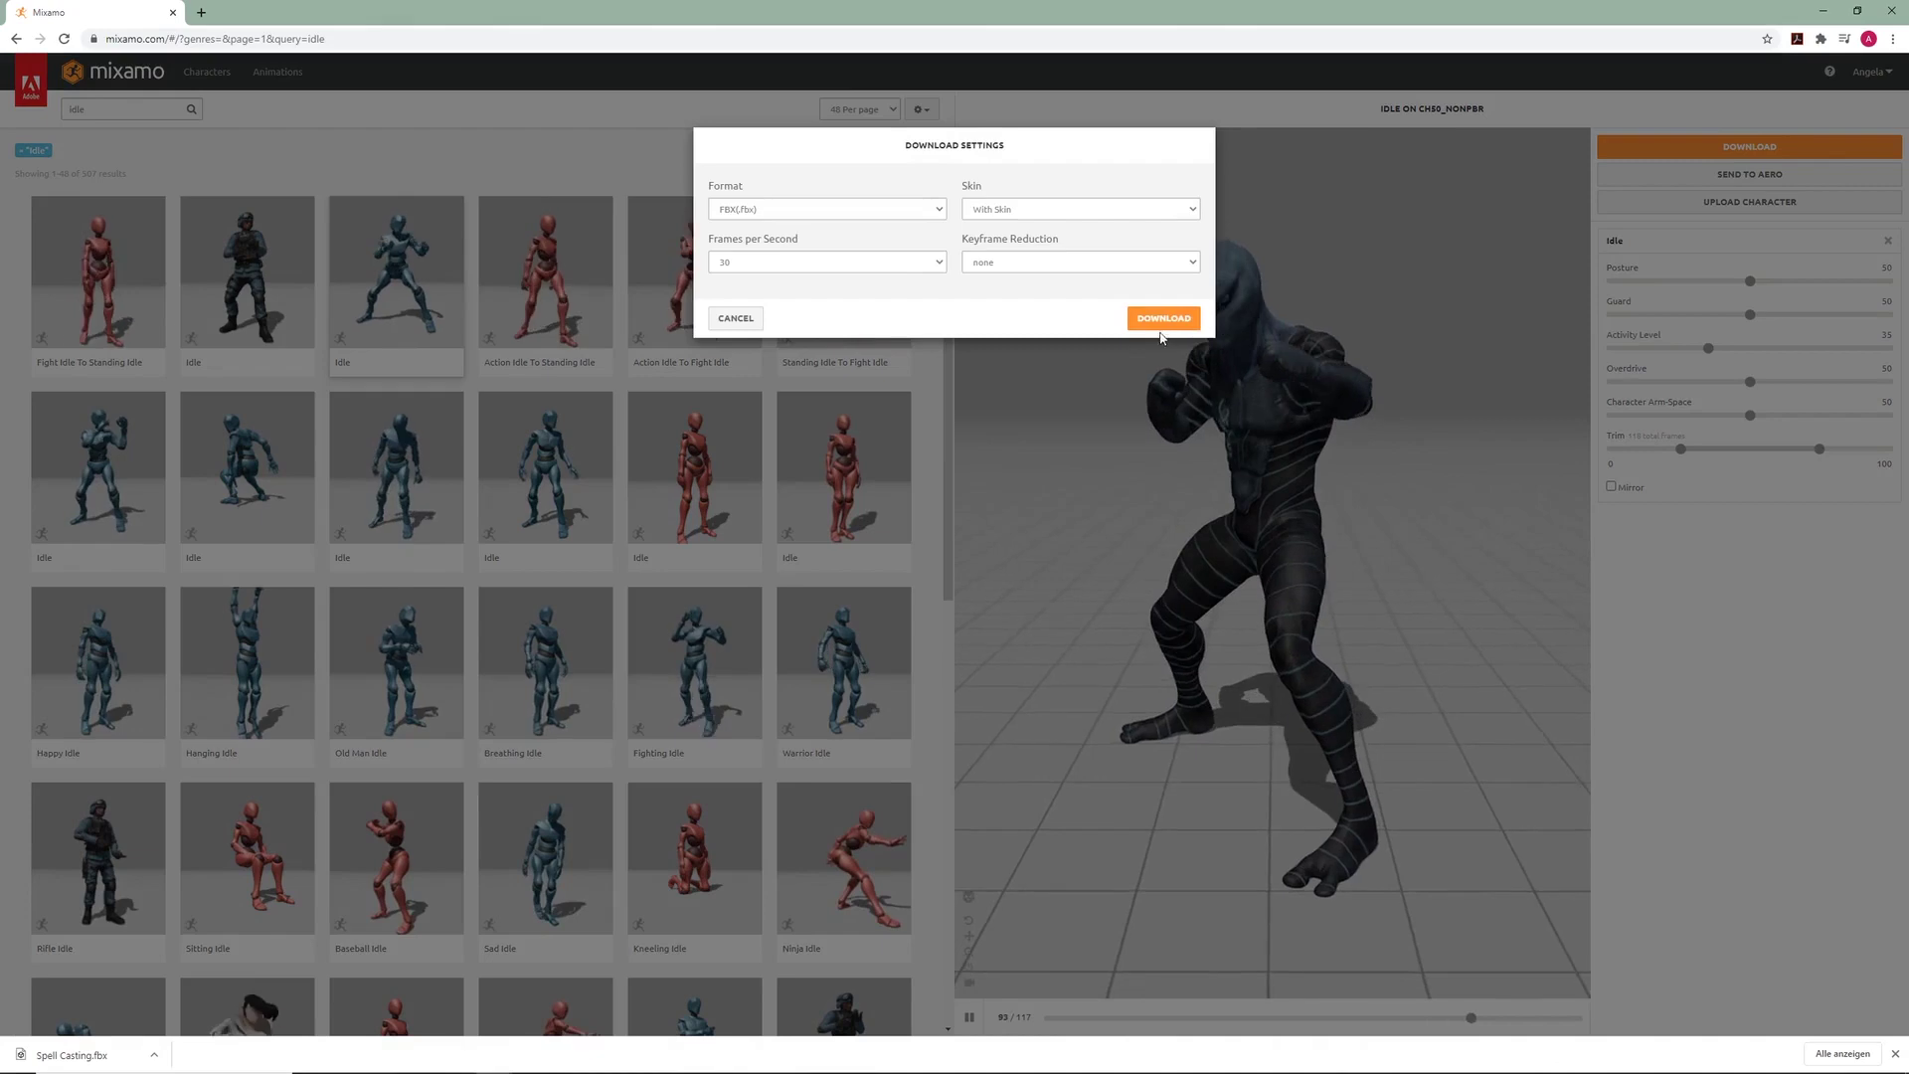
{"action": "left_click", "coordinate": [1159, 315]}
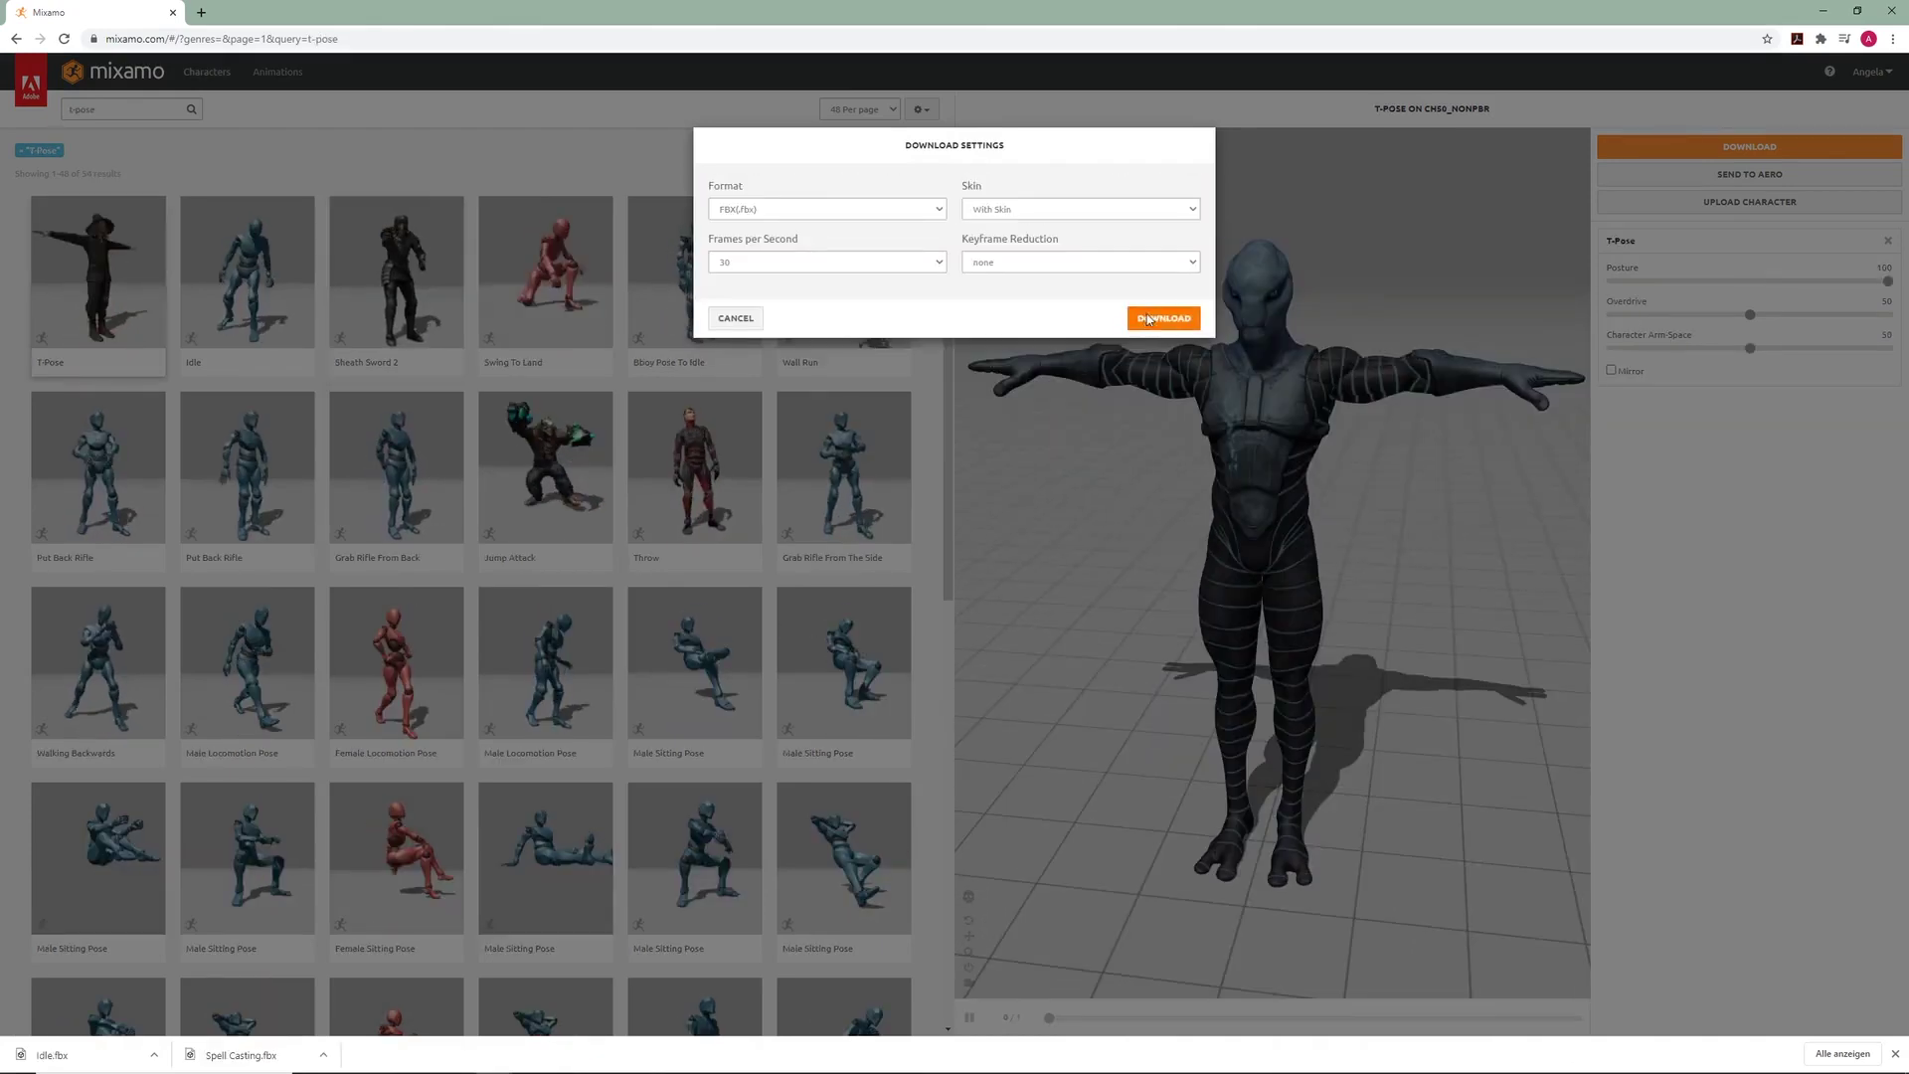
{"action": "left_click", "coordinate": [1159, 315]}
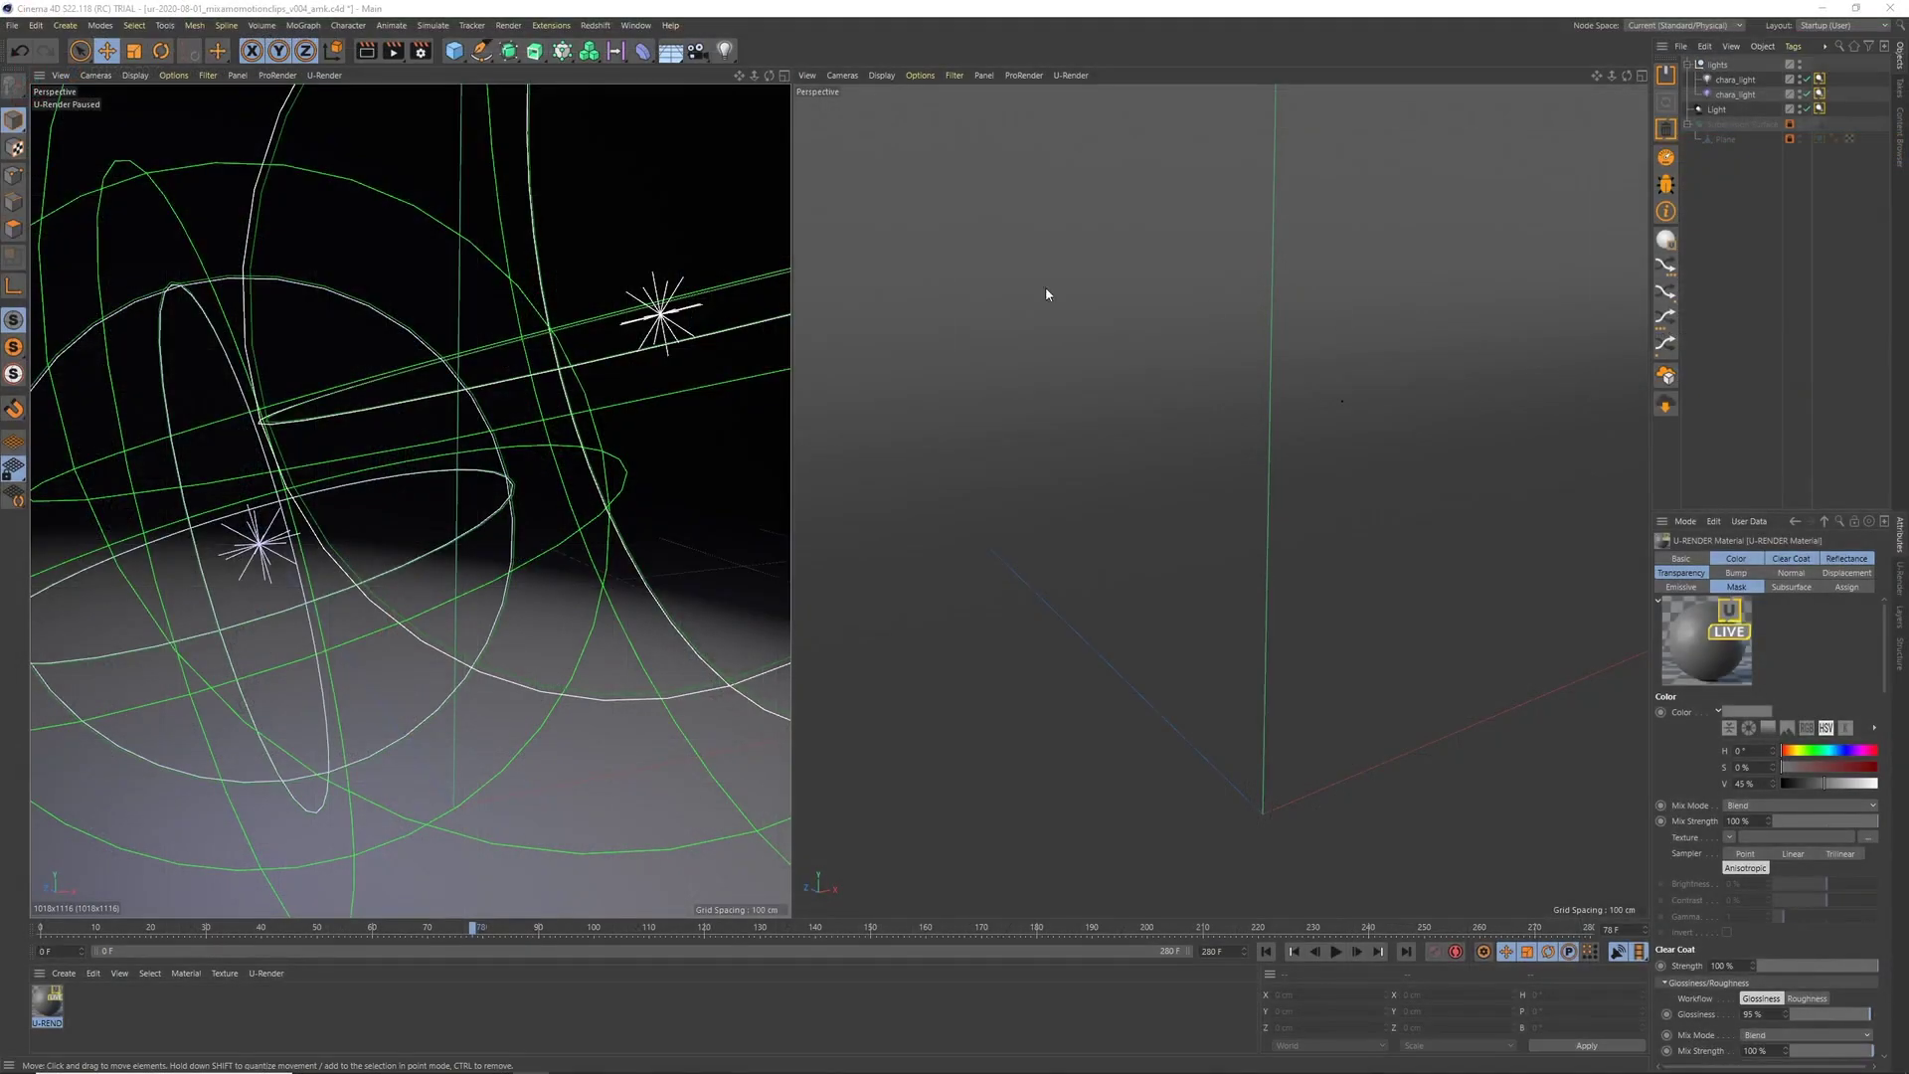
In Cinema 4D, resume the U-Render preview and merge the T-Pose FBX with Standard materials, without reassigning its takes
{"action": "left_click", "coordinate": [324, 75]}
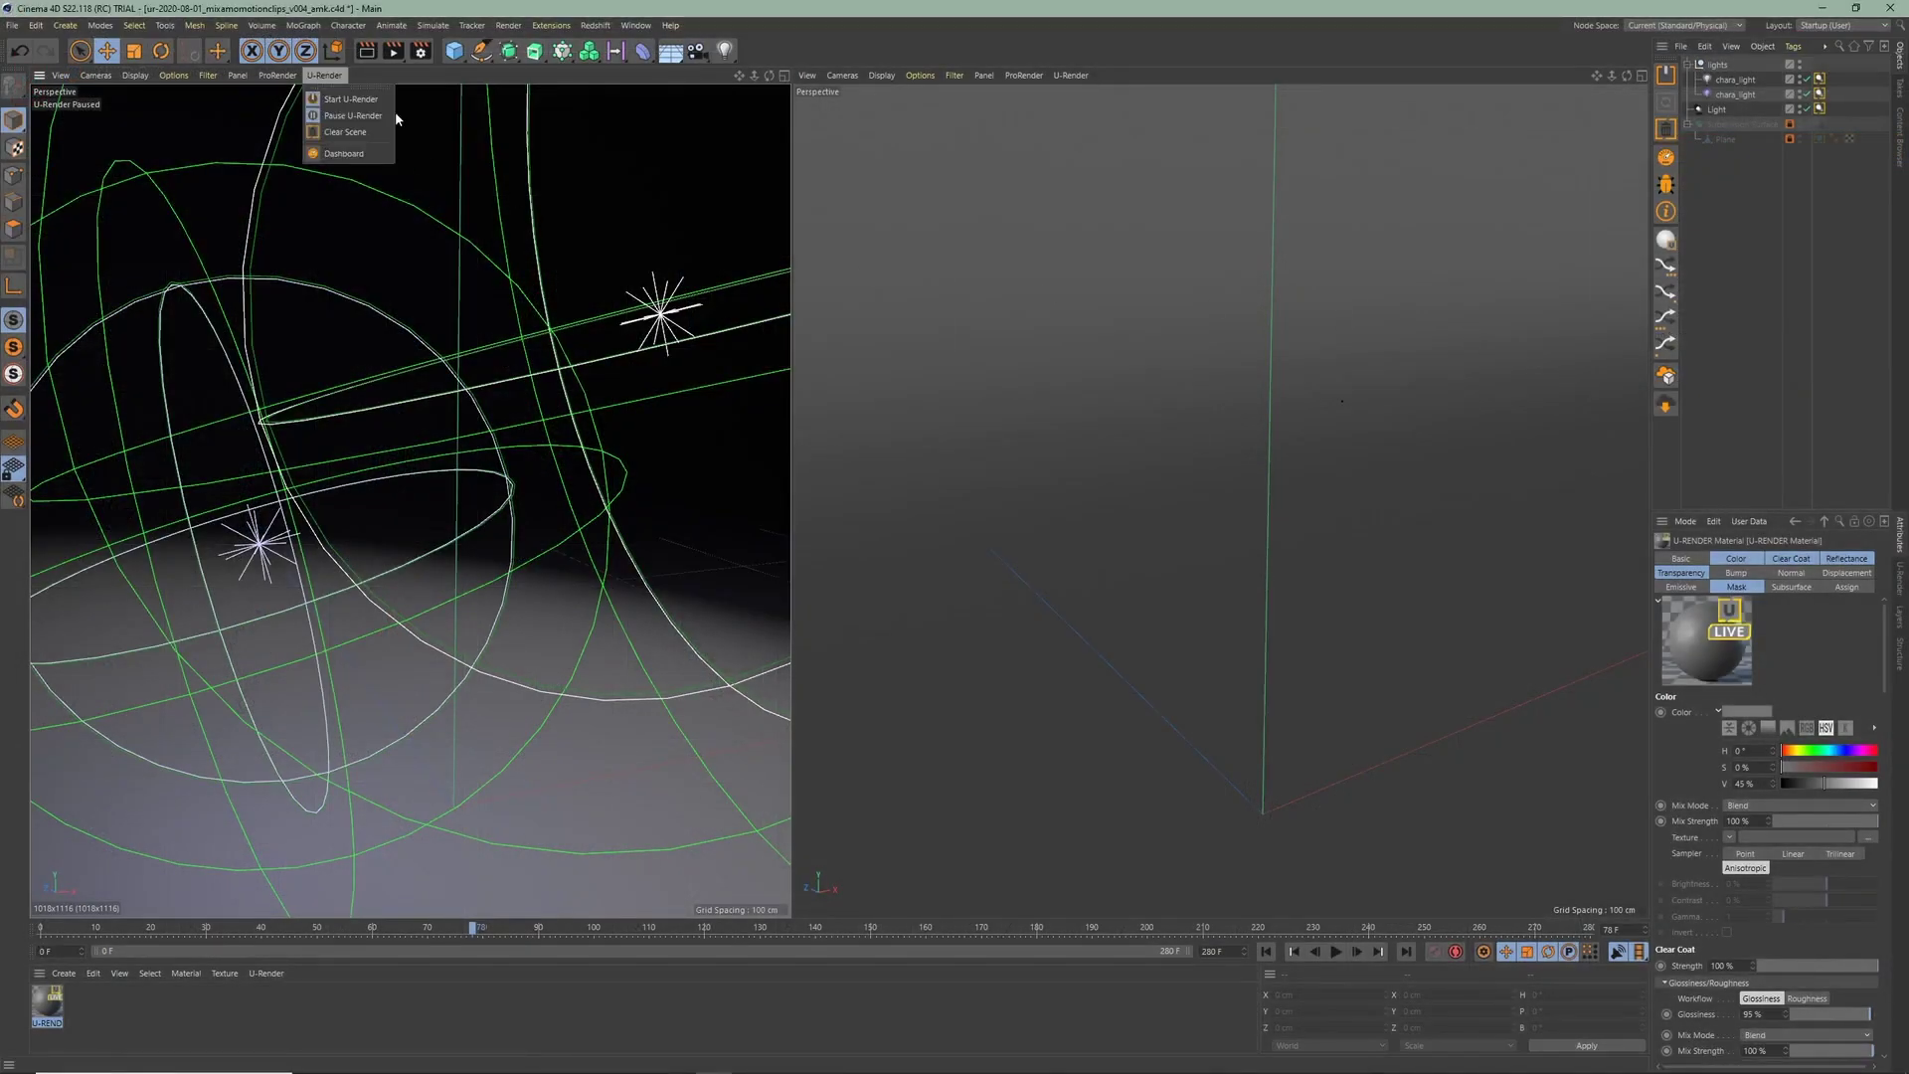
{"action": "left_click", "coordinate": [377, 118]}
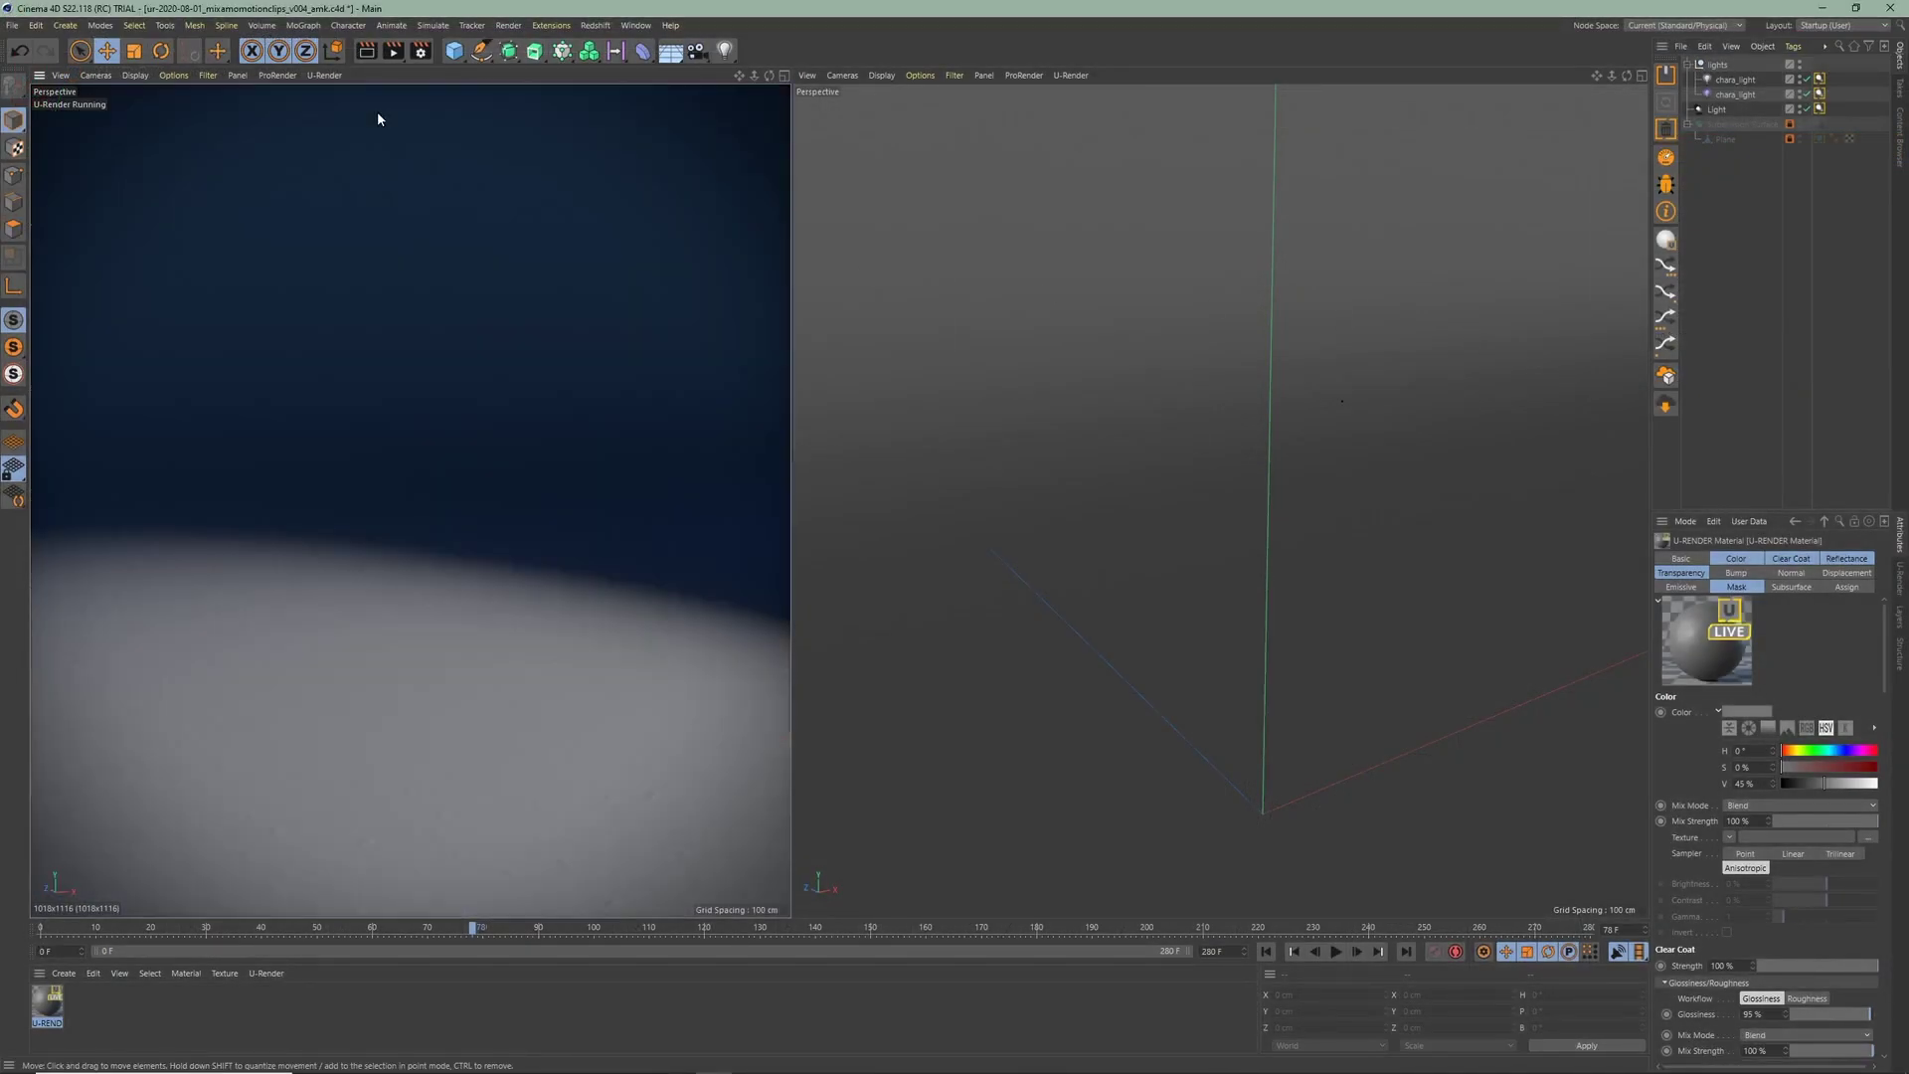
{"action": "left_click", "coordinate": [1680, 46]}
{"action": "left_click", "coordinate": [1757, 72]}
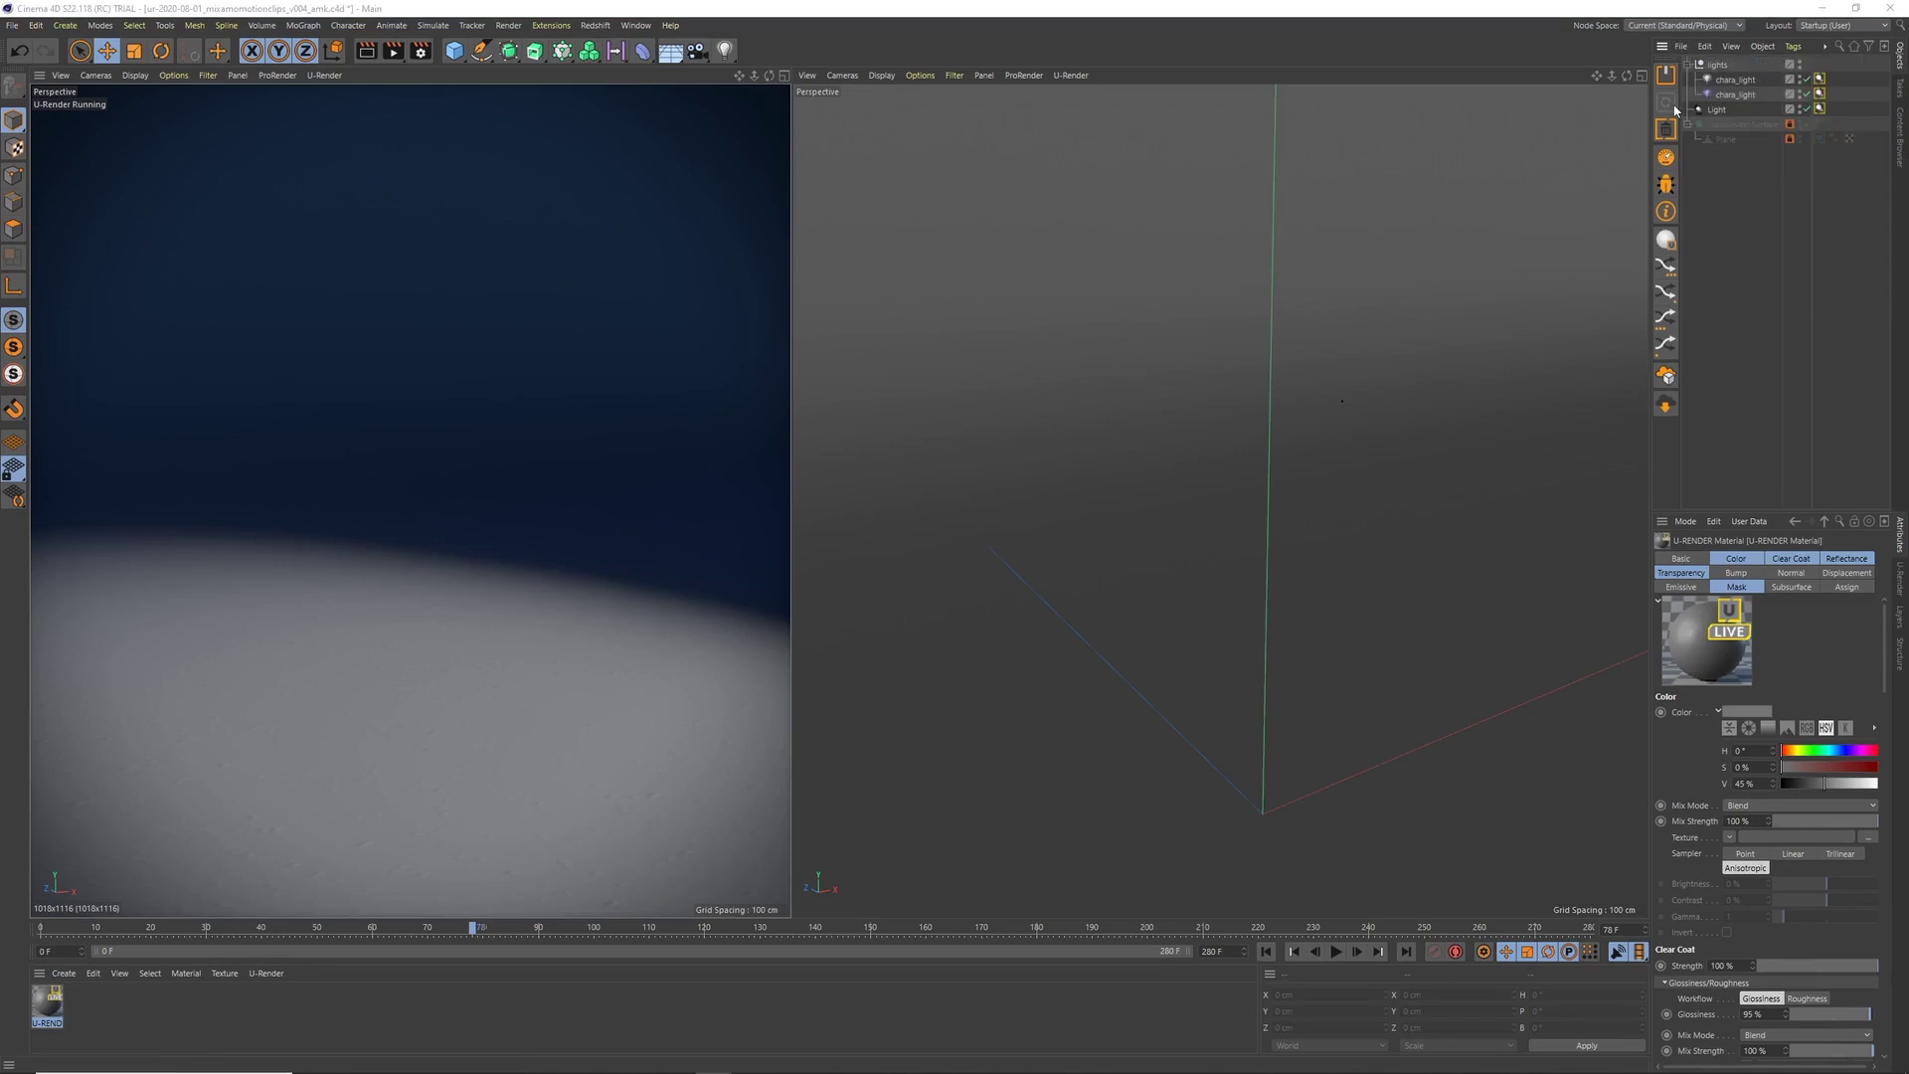
{"action": "double_click", "coordinate": [1272, 674]}
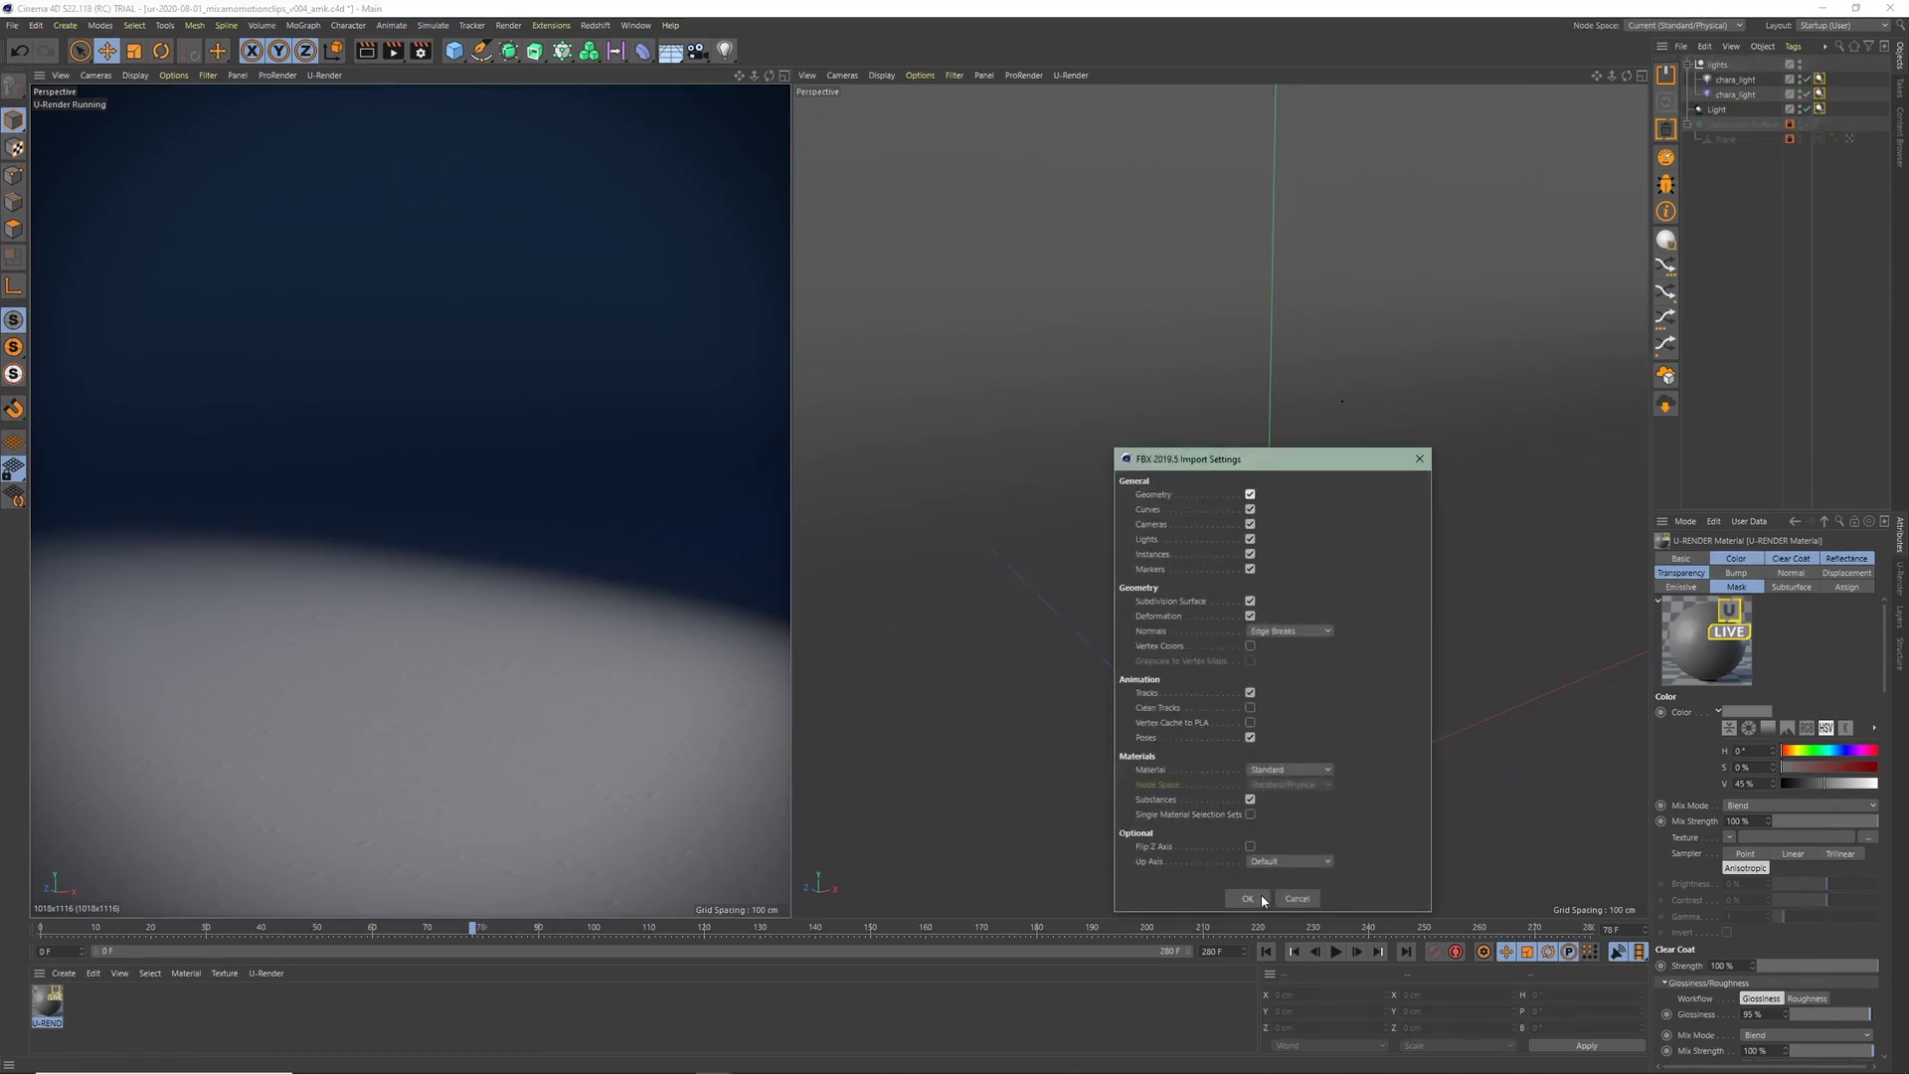
{"action": "left_click", "coordinate": [1249, 899]}
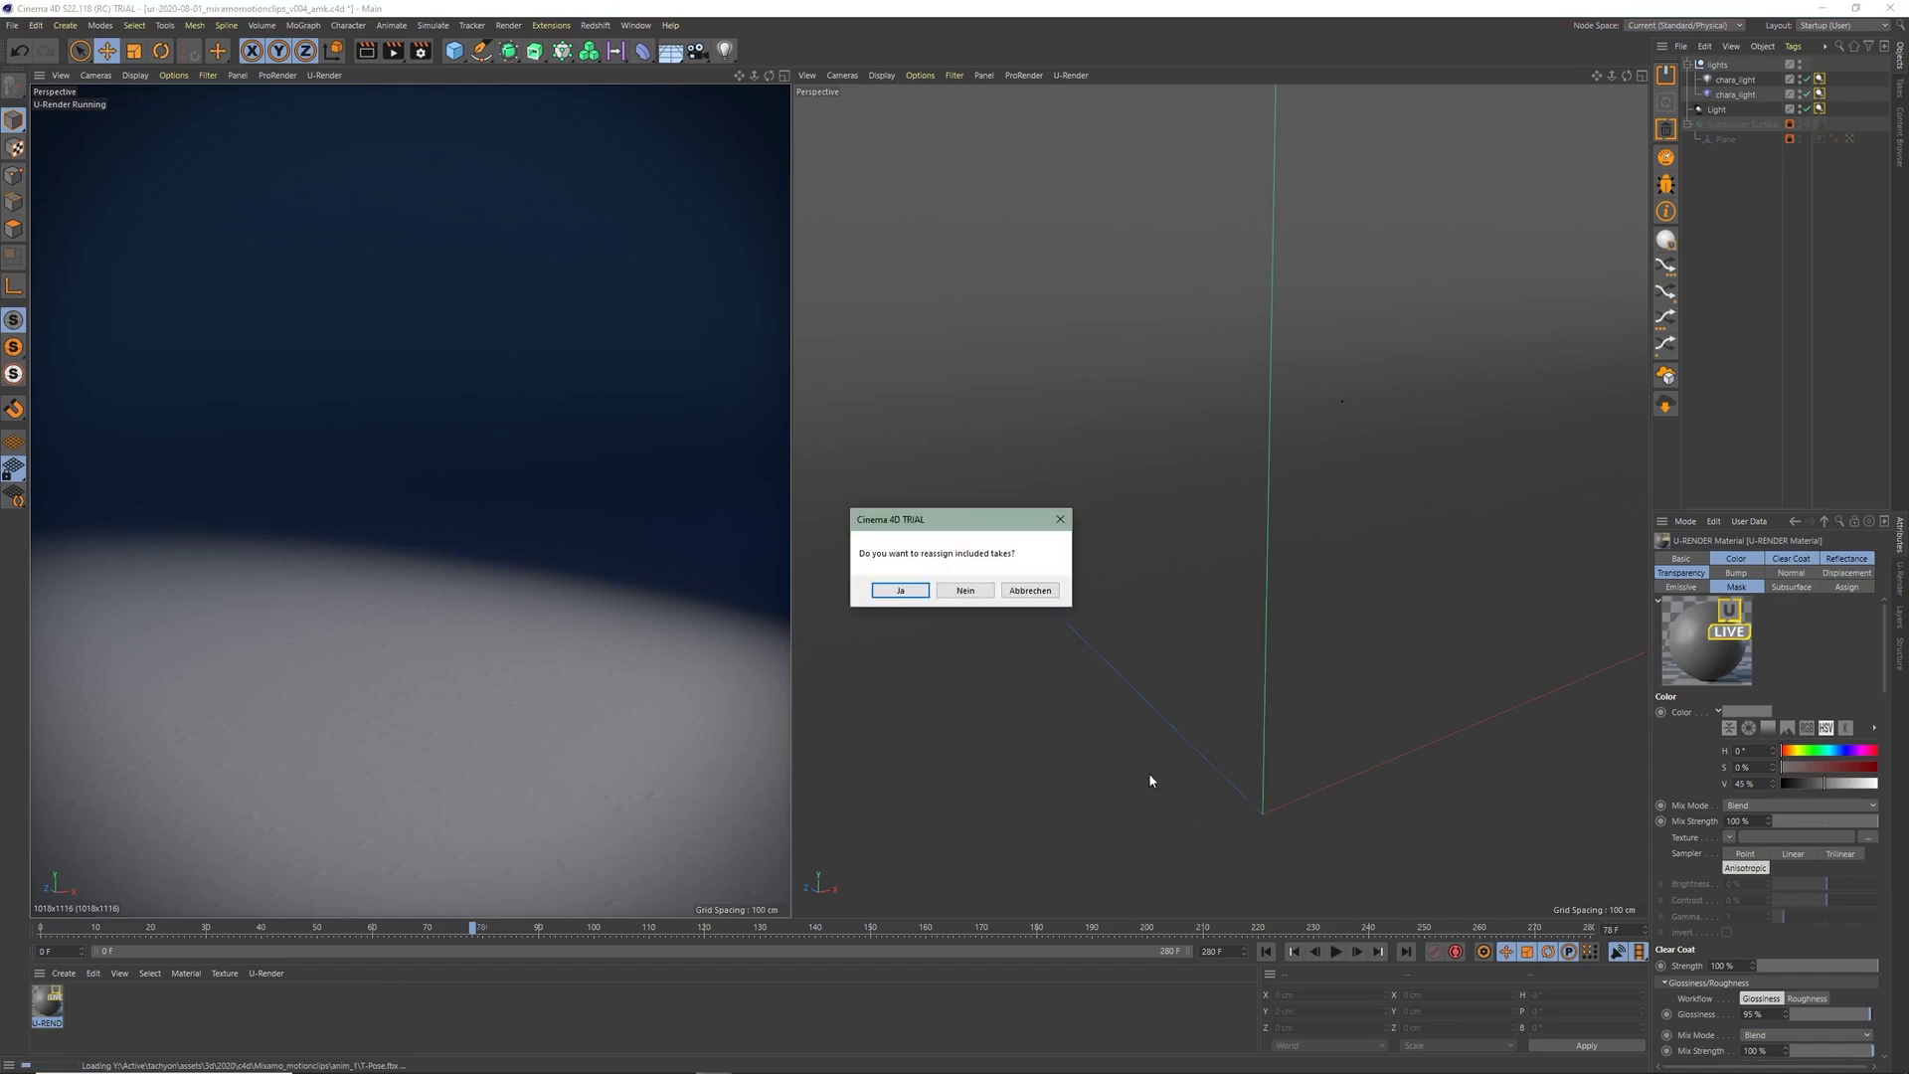
{"action": "left_click", "coordinate": [966, 590]}
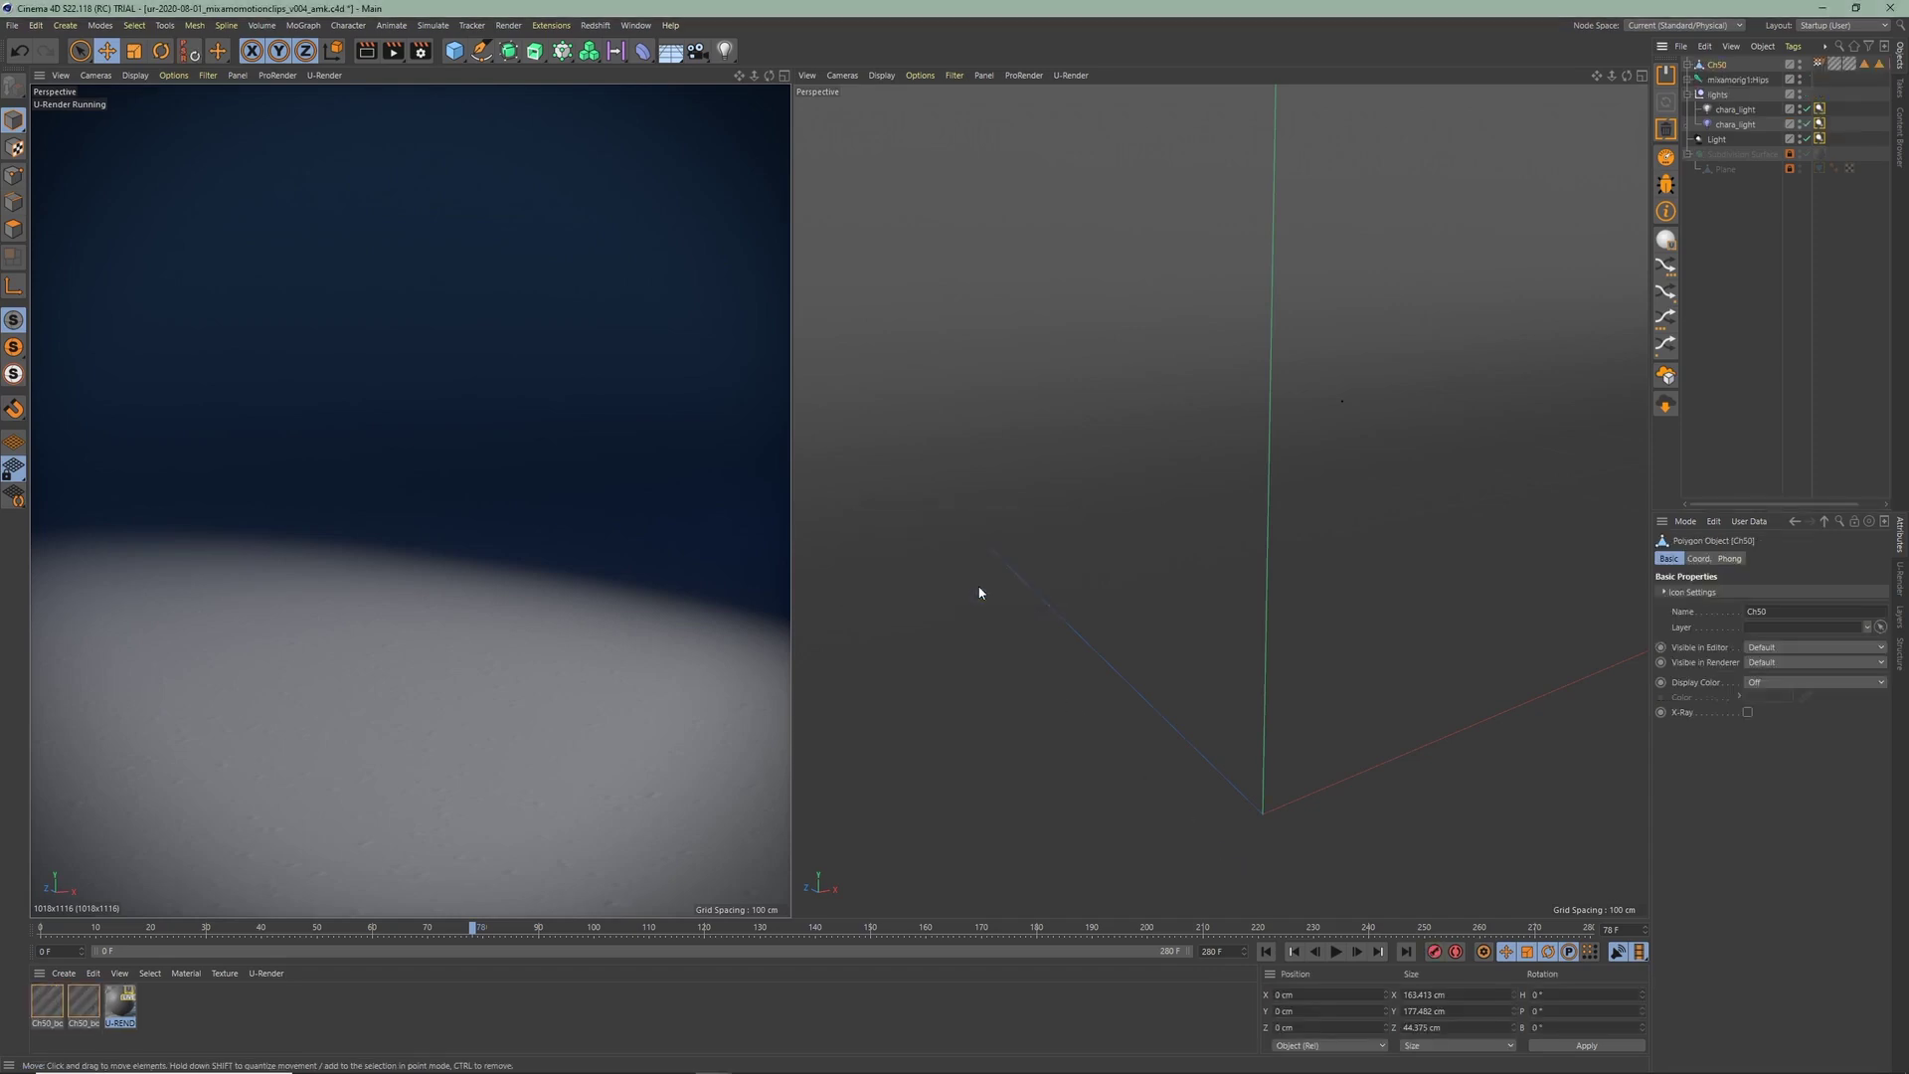
Group the imported T-Pose mesh and its joint hierarchy under a null named "t-pose"
{"action": "left_click", "coordinate": [1721, 80], "text": "ctrl"}
{"action": "key", "text": "alt+g"}
{"action": "double_click", "coordinate": [1718, 66]}
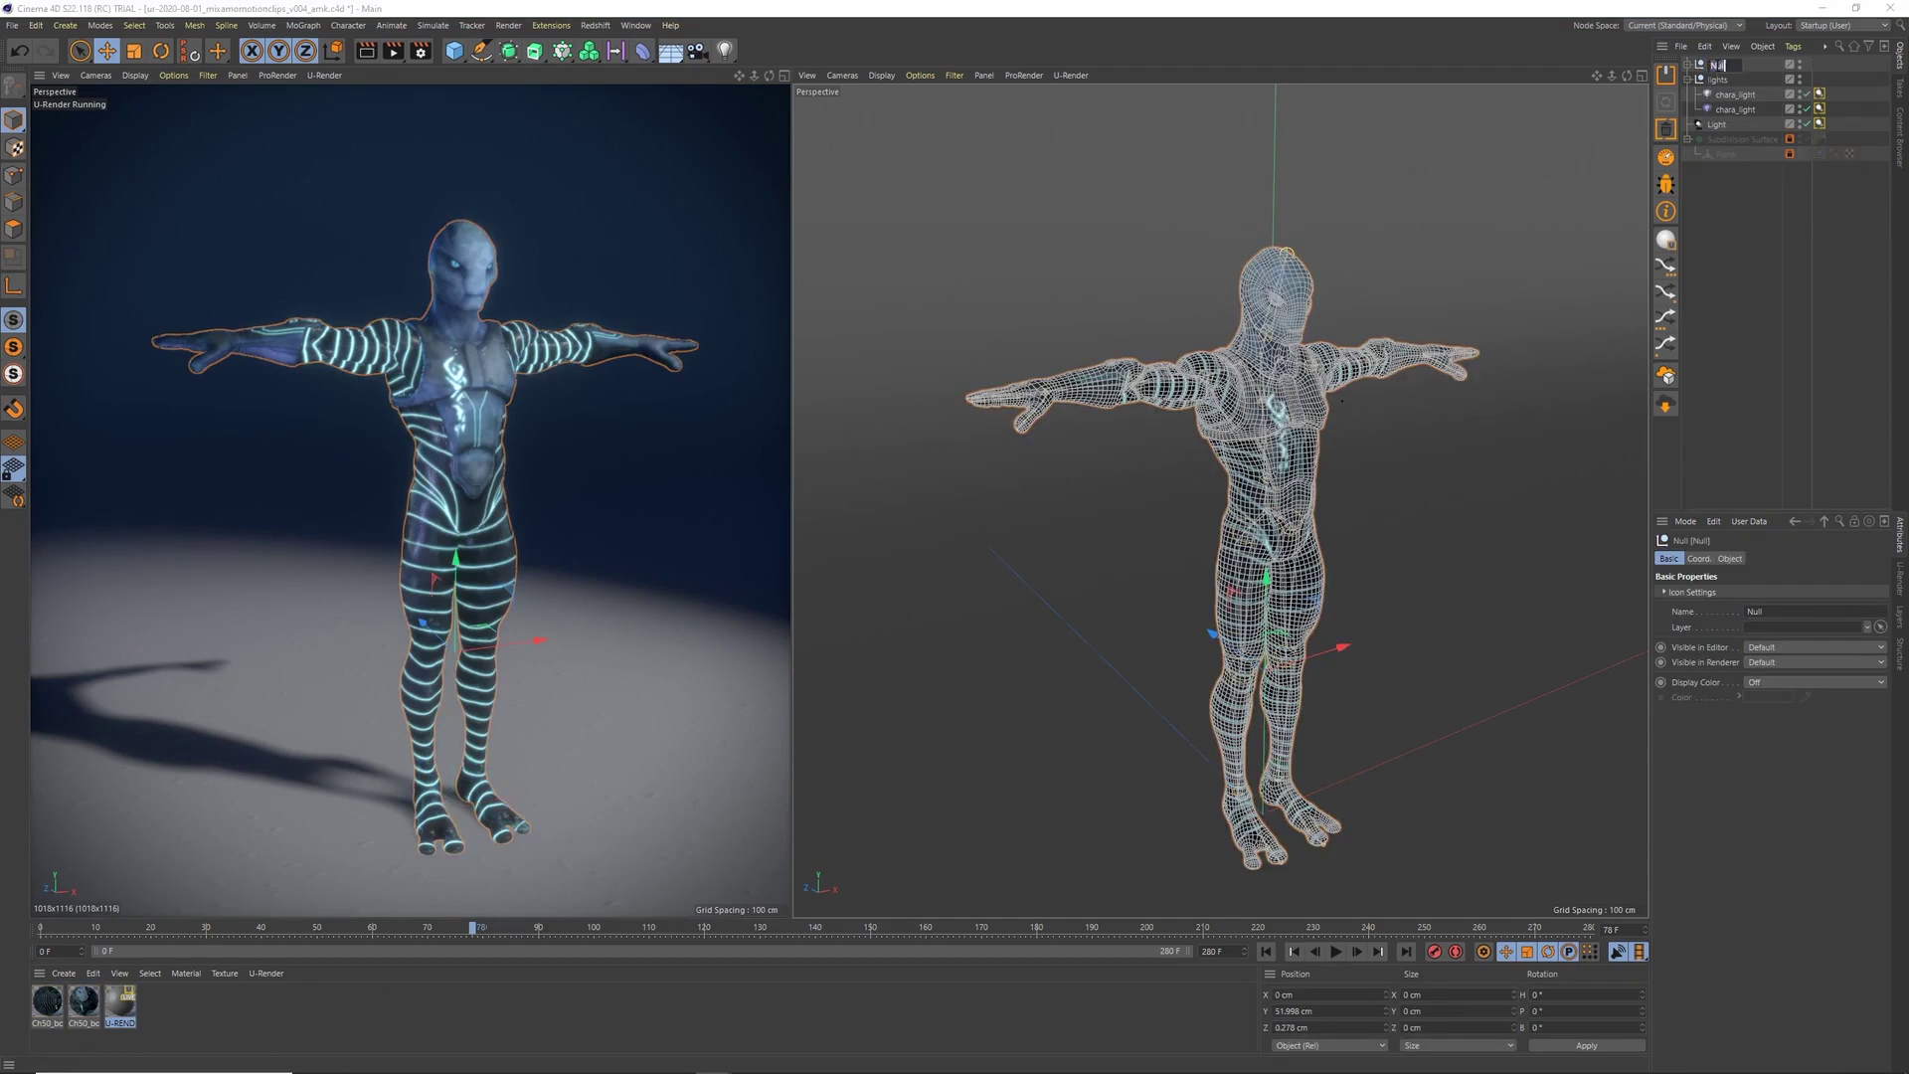
{"action": "type", "text": "t-pose"}
{"action": "key", "text": "Return"}
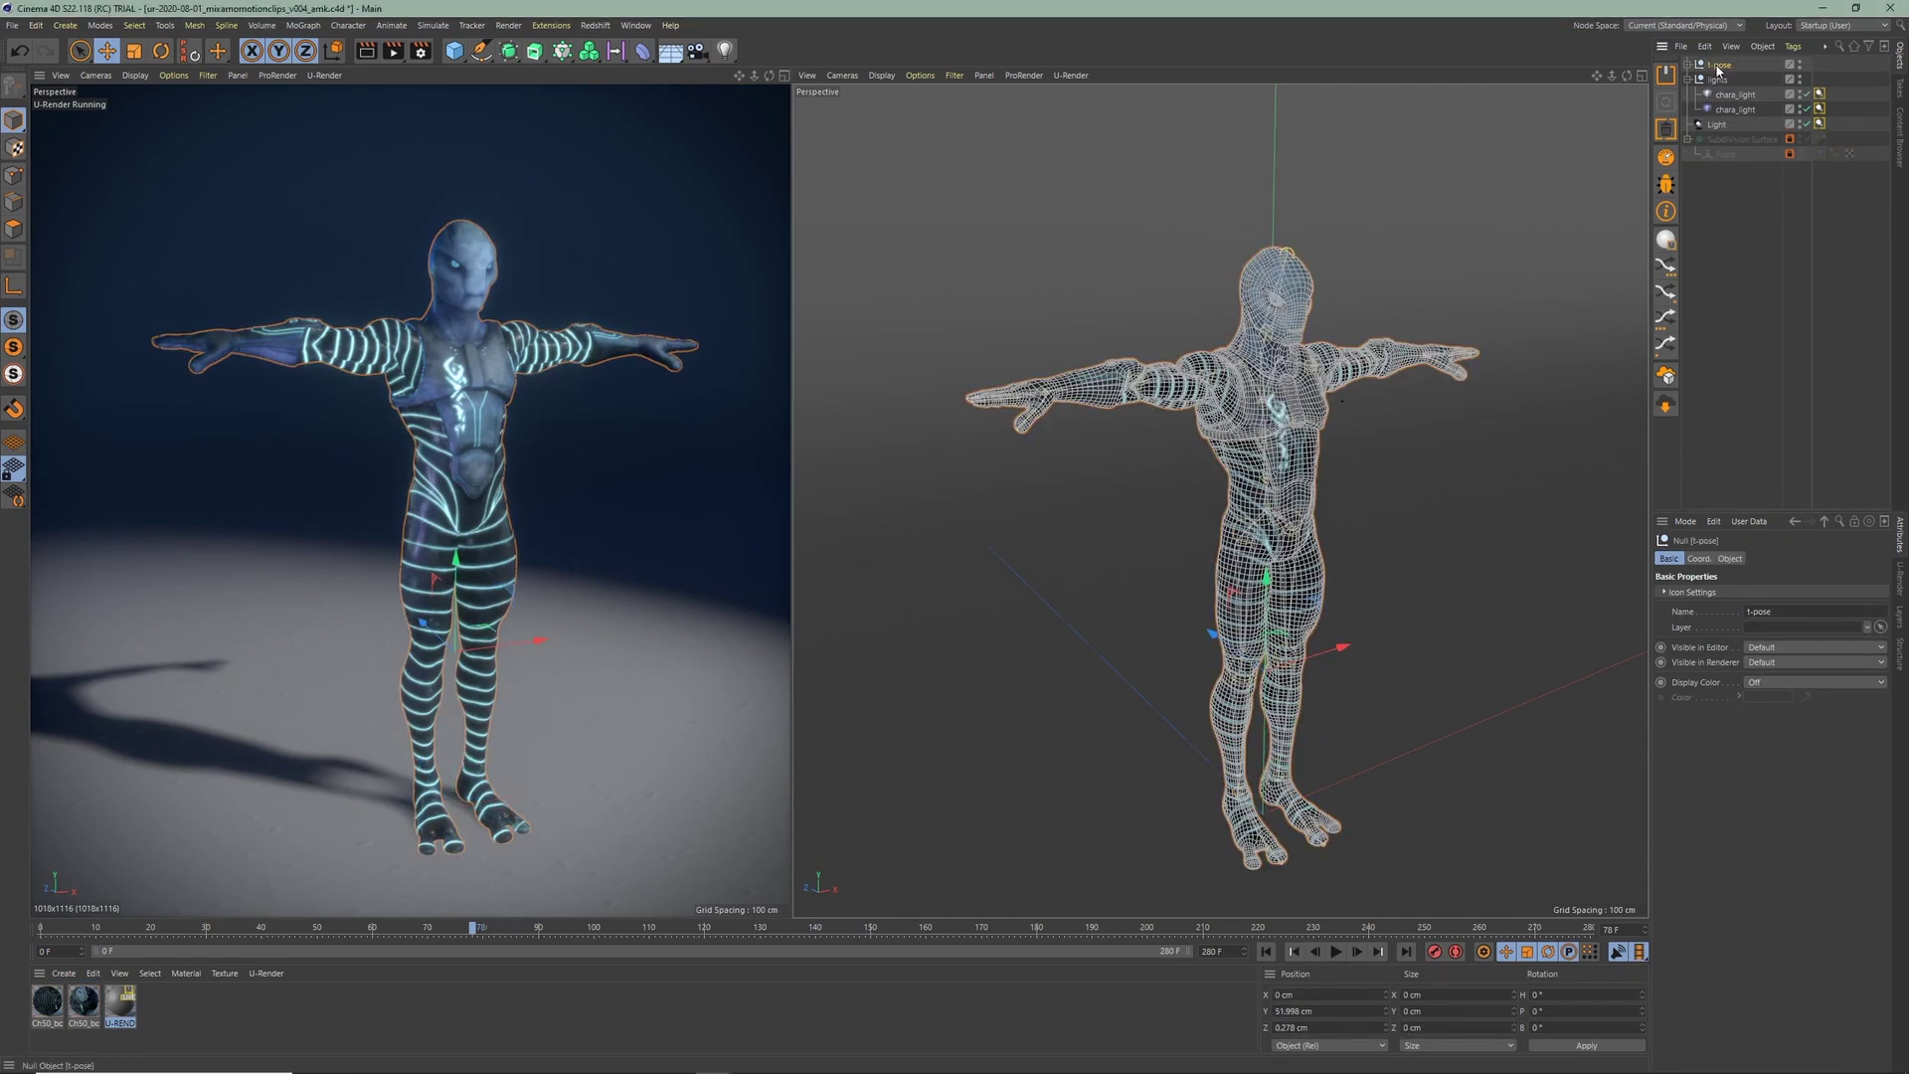
Merge the Idle FBX file into the scene with material import set to None, without reassigning its takes
{"action": "left_click", "coordinate": [1680, 47]}
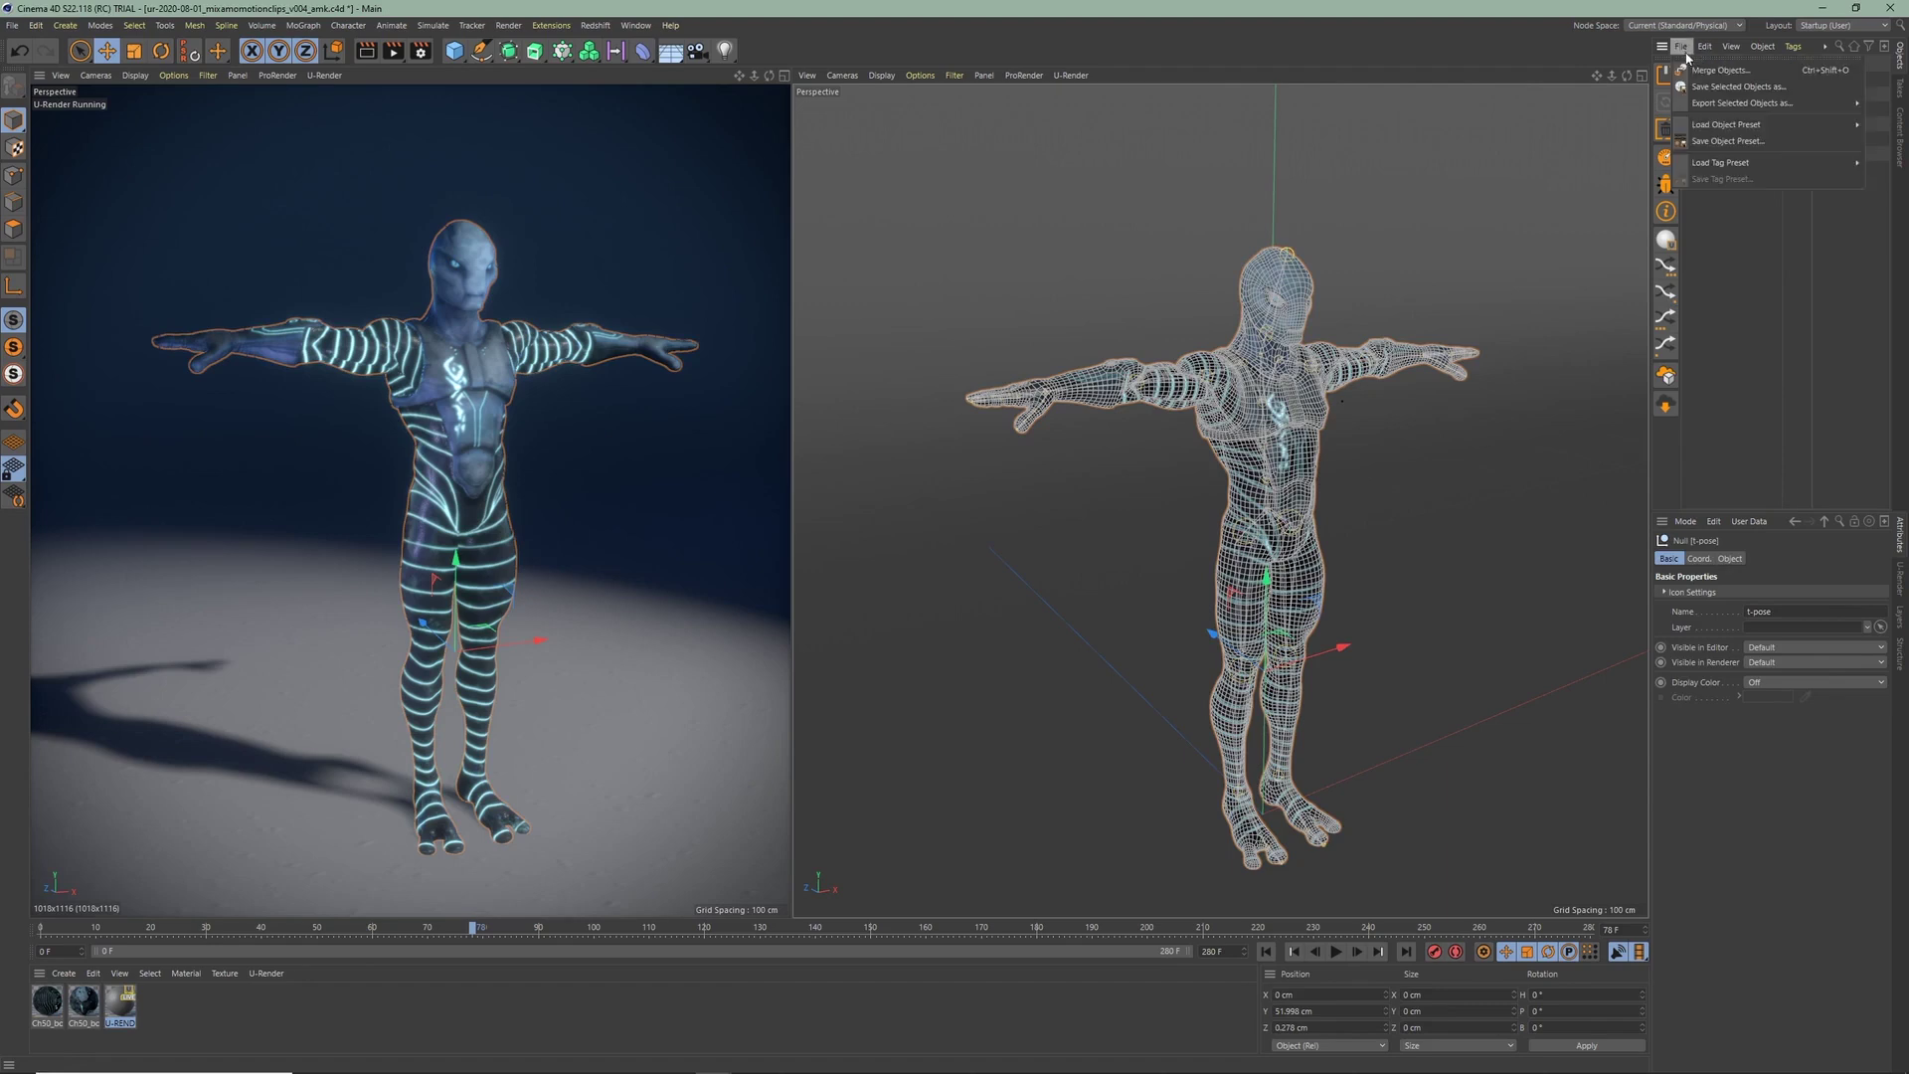
{"action": "left_click", "coordinate": [1764, 73]}
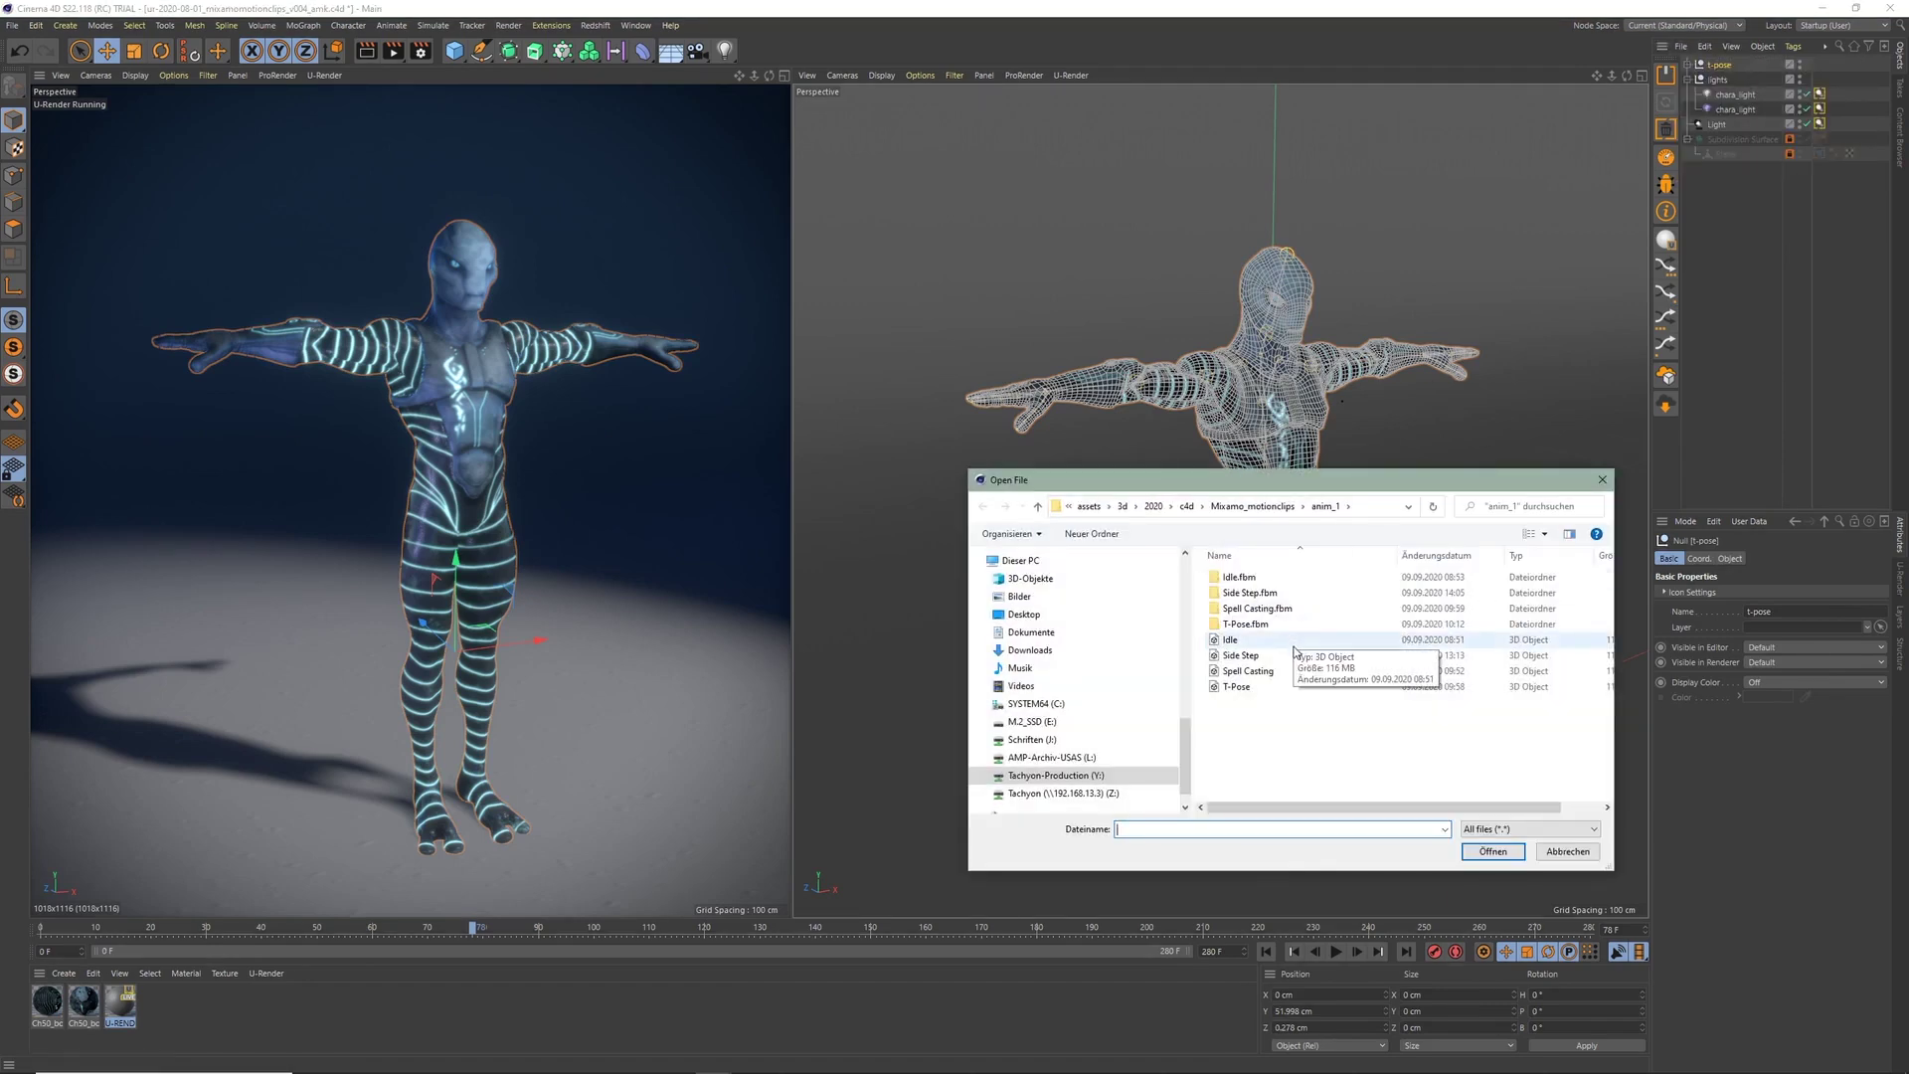
{"action": "double_click", "coordinate": [1243, 639]}
{"action": "left_click", "coordinate": [1308, 733]}
{"action": "left_click", "coordinate": [1302, 751]}
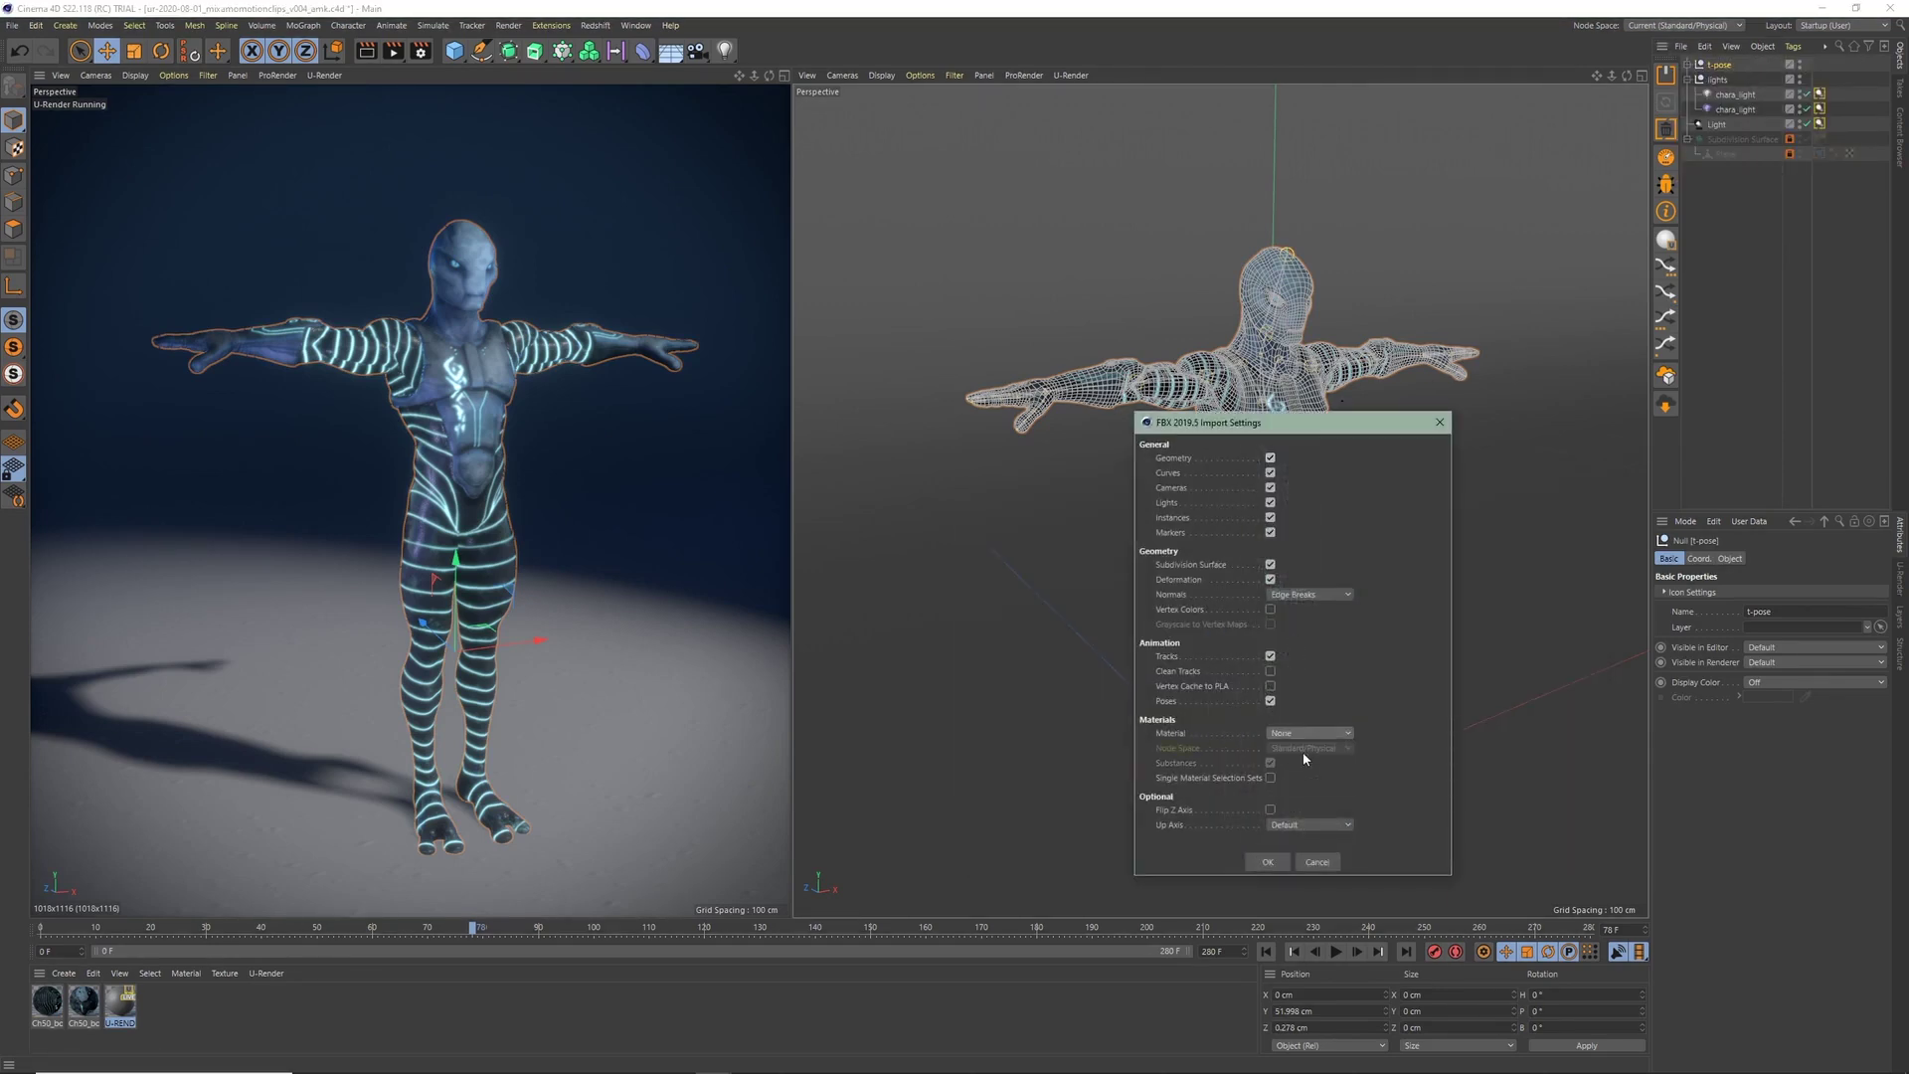
{"action": "left_click", "coordinate": [1266, 867]}
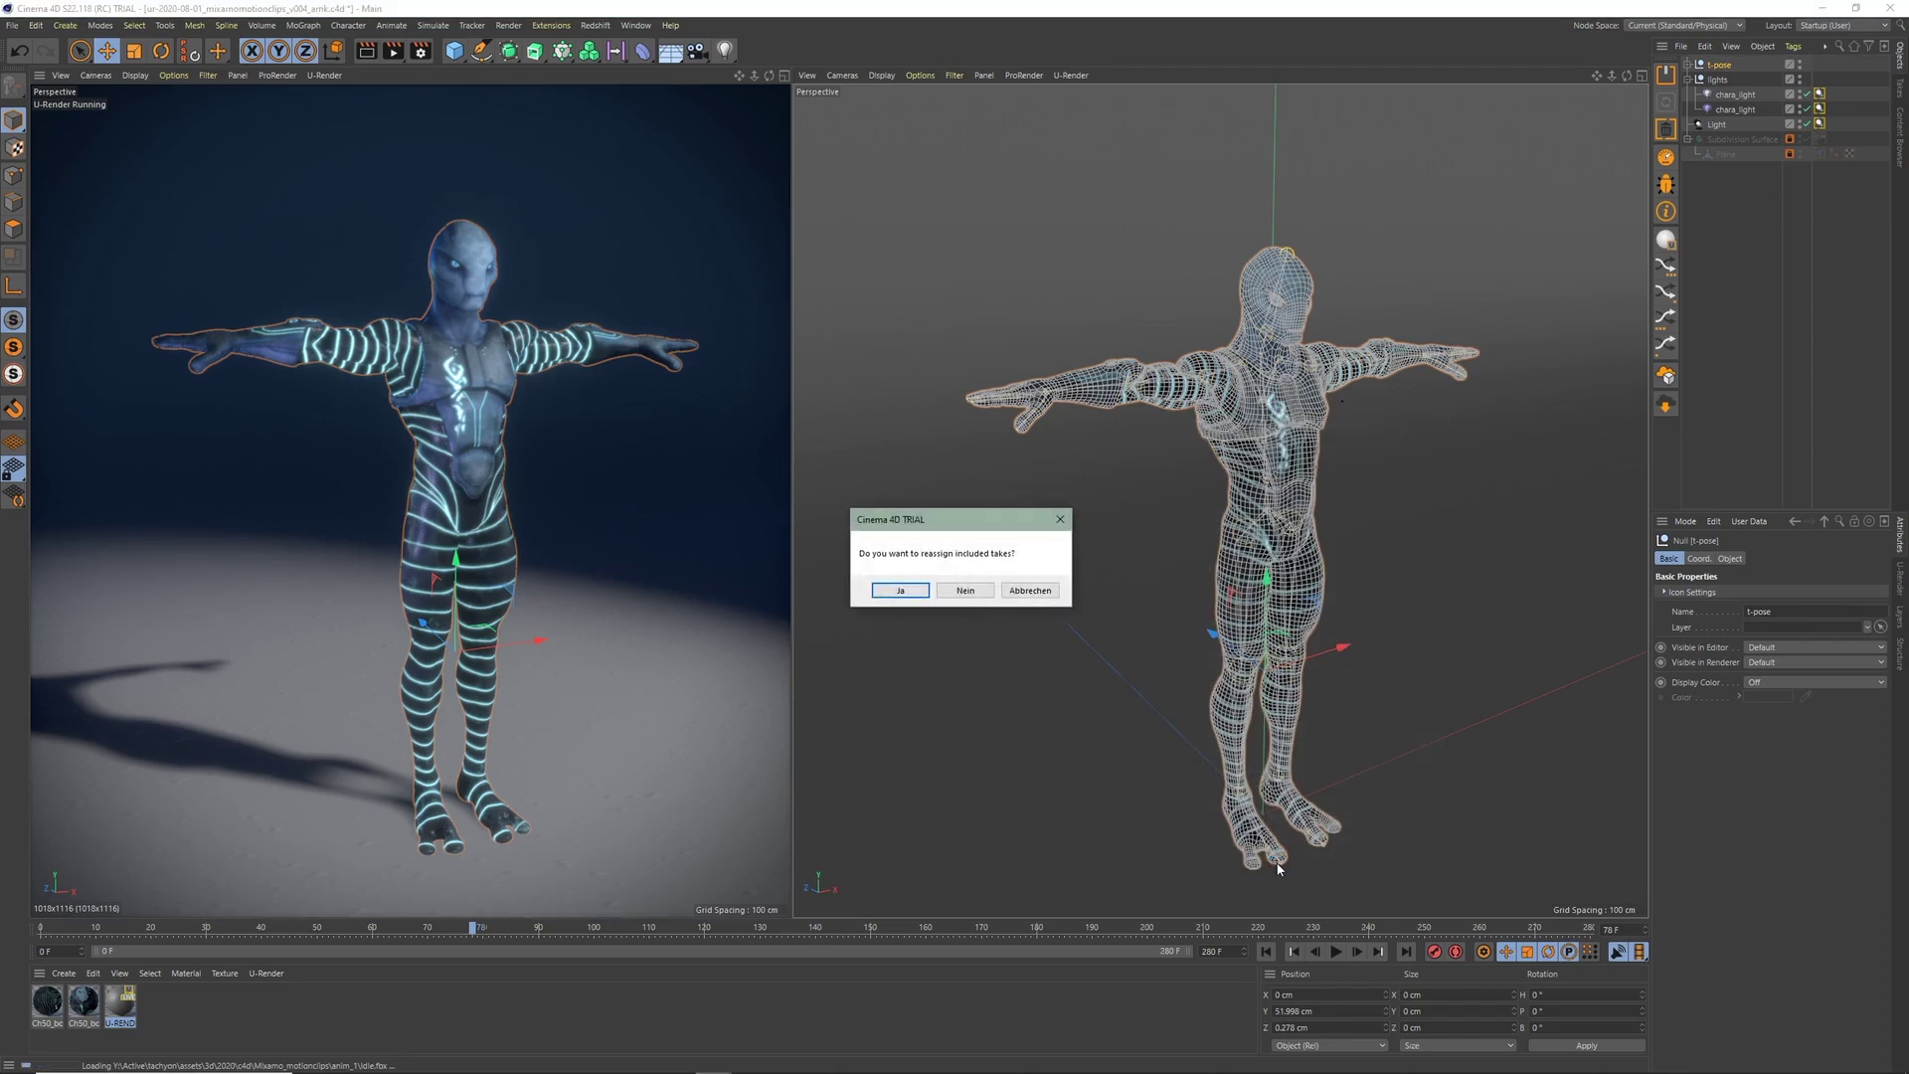
{"action": "left_click", "coordinate": [965, 590]}
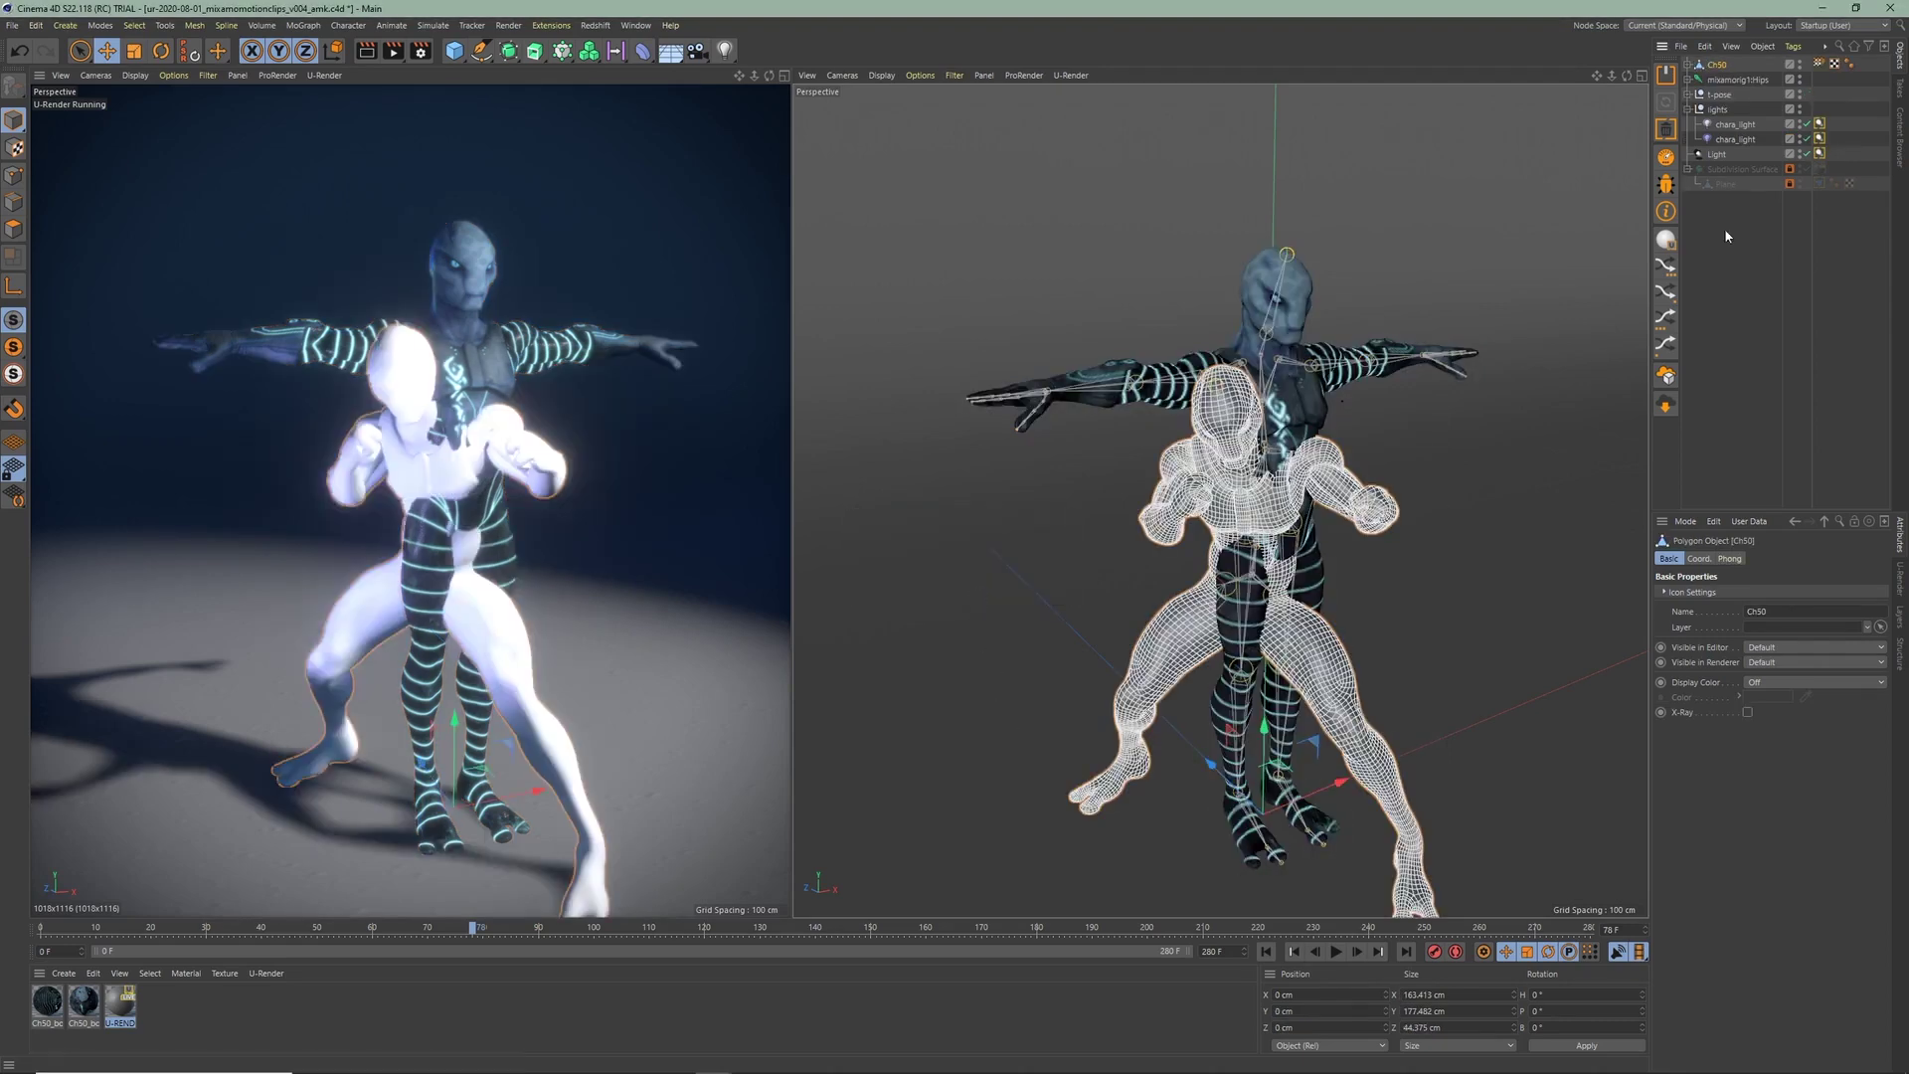
Group the imported Idle mesh and its joint hierarchy under a null named "idle"
{"action": "left_click", "coordinate": [1721, 79]}
{"action": "left_click", "coordinate": [1717, 65], "text": "shift"}
{"action": "key", "text": "alt+g"}
{"action": "double_click", "coordinate": [1719, 64]}
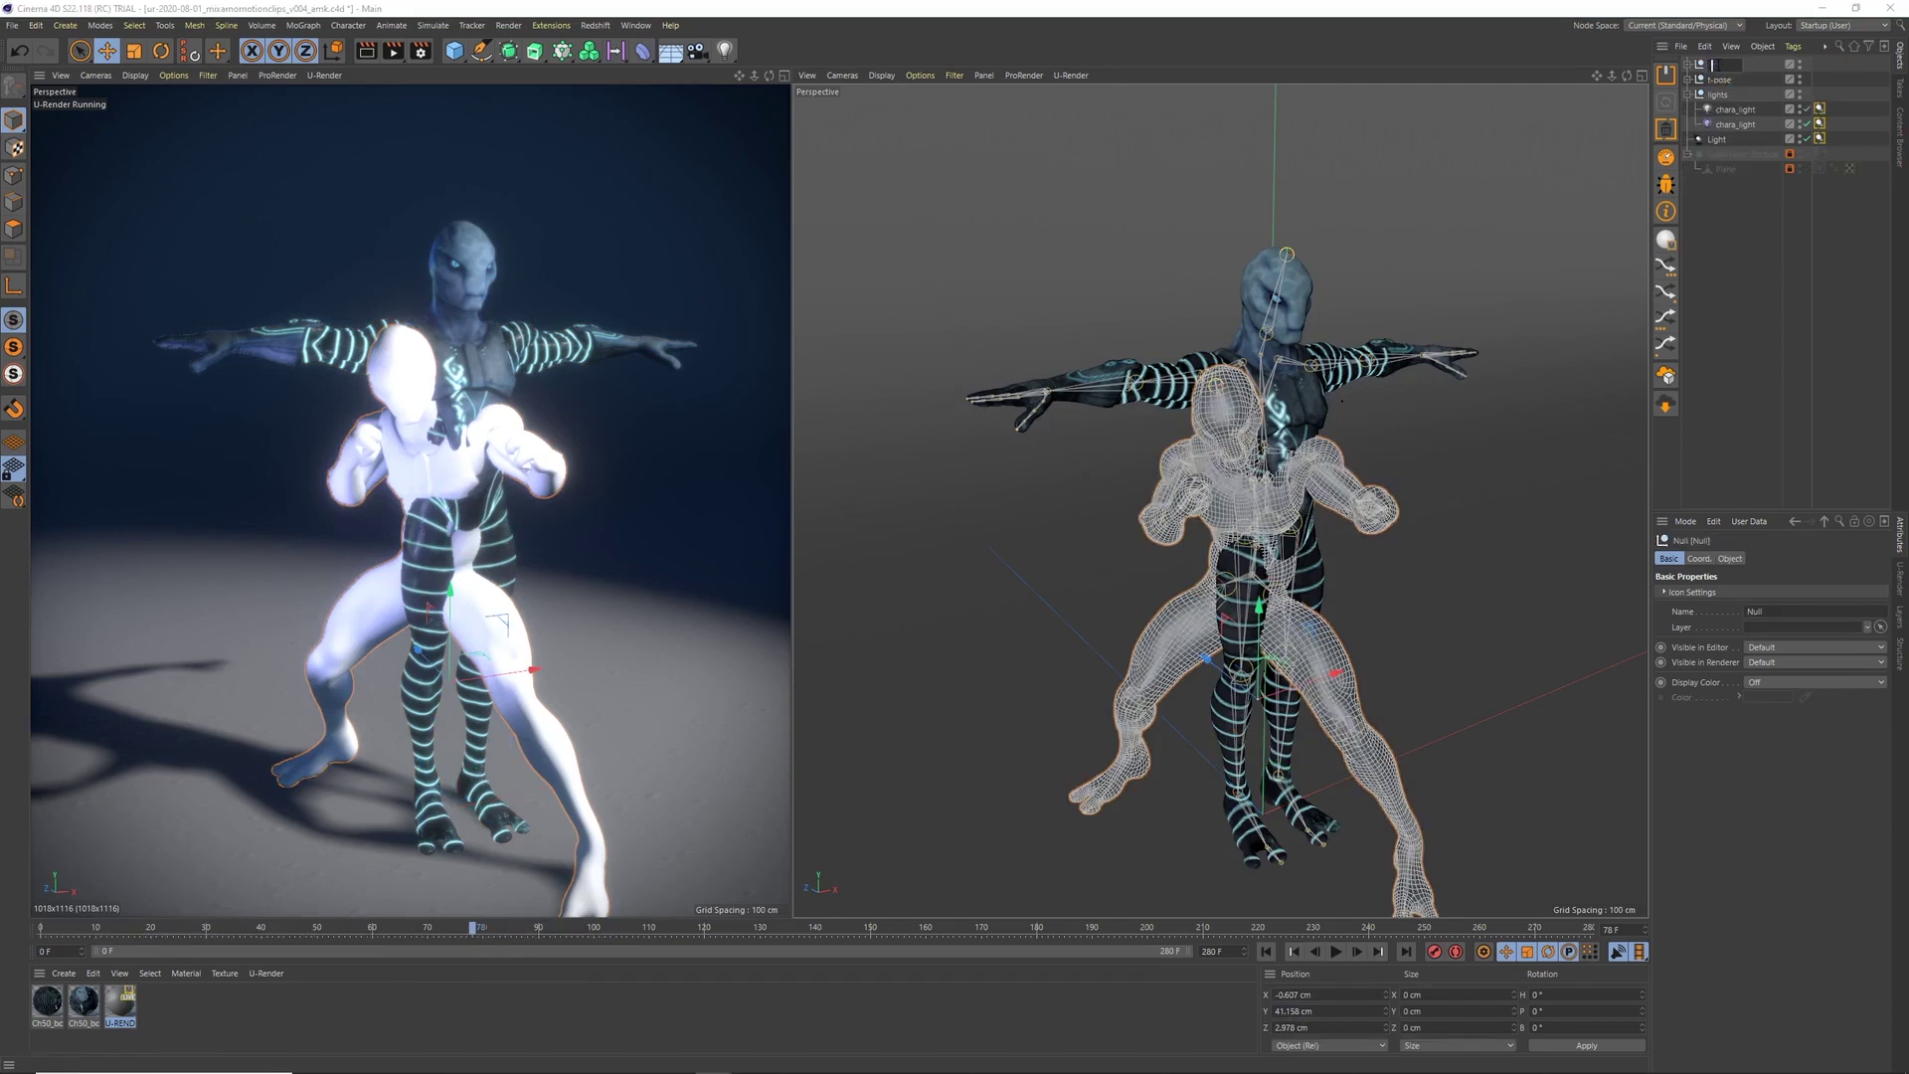
{"action": "type", "text": "idle"}
{"action": "key", "text": "Return"}
Merge the Spell Casting FBX file into the scene with material import set to None
{"action": "left_click", "coordinate": [1680, 46]}
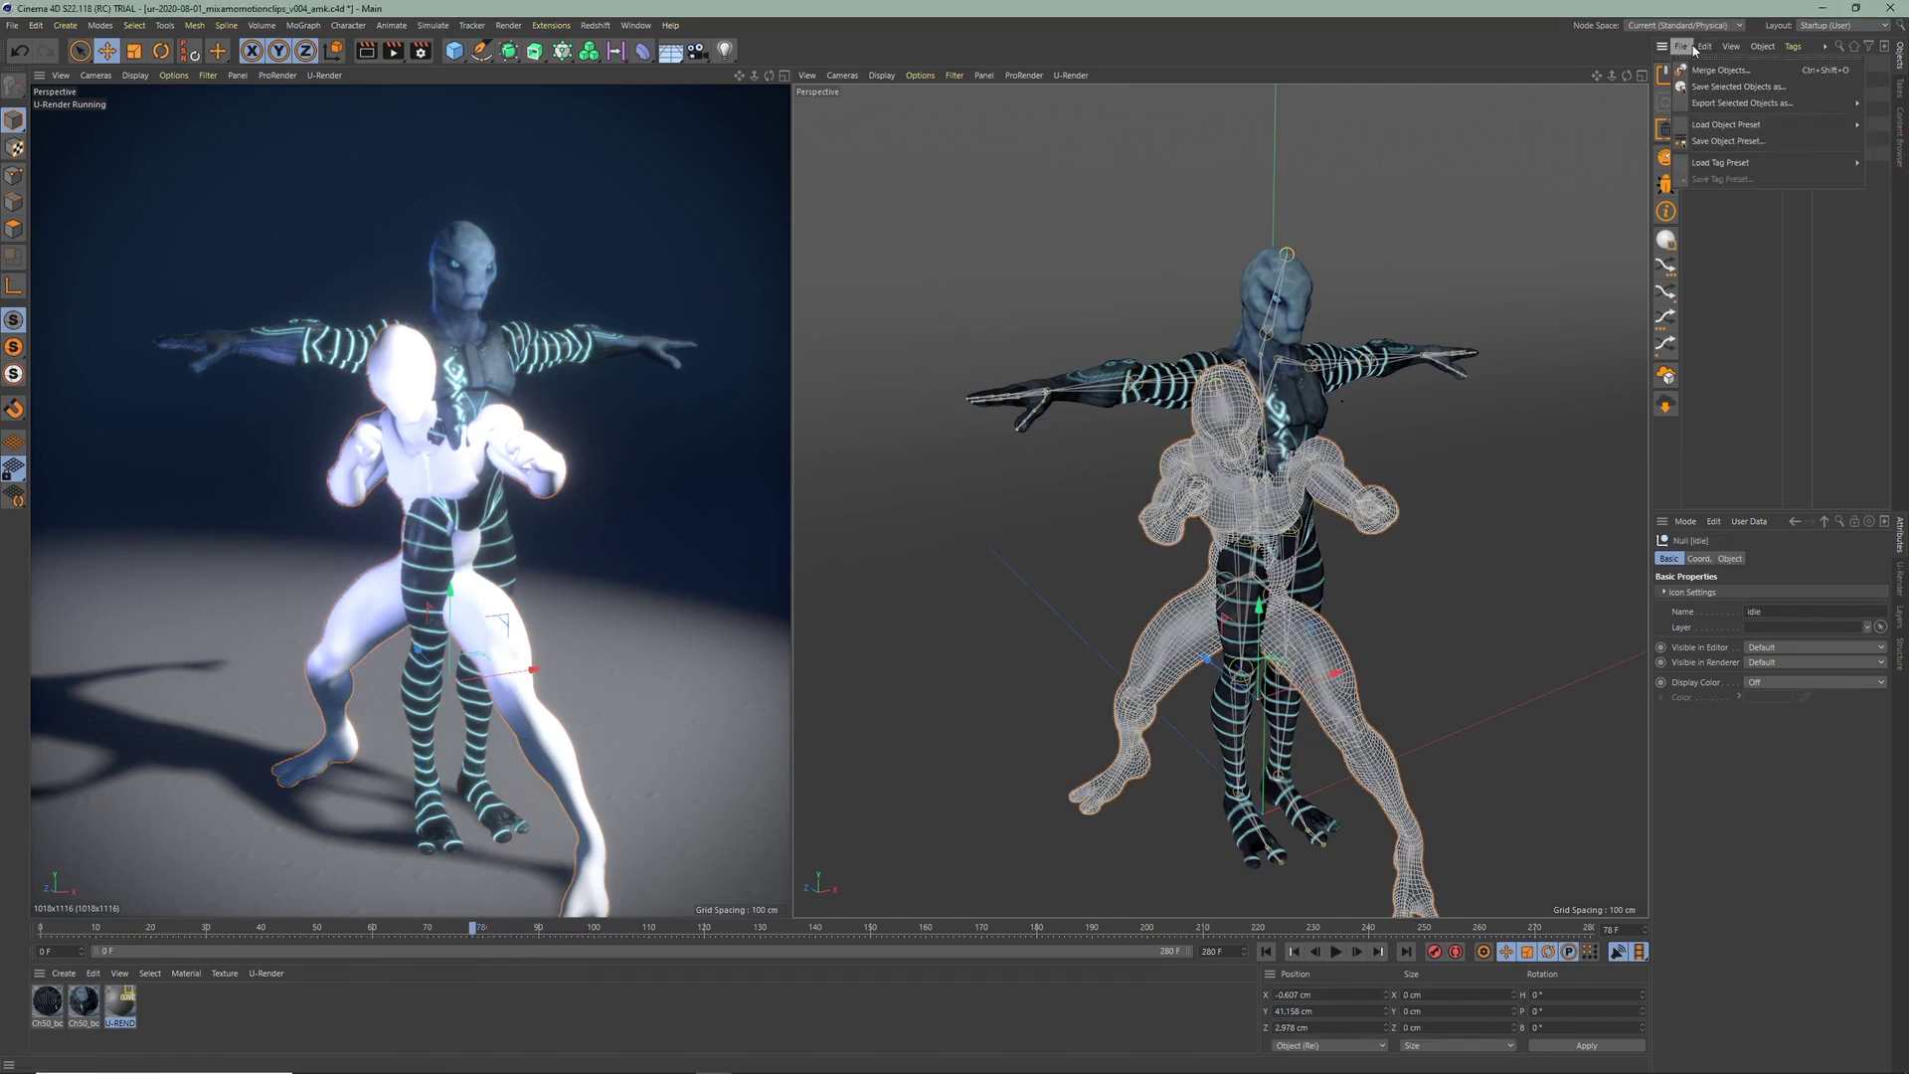
{"action": "left_click", "coordinate": [1719, 69]}
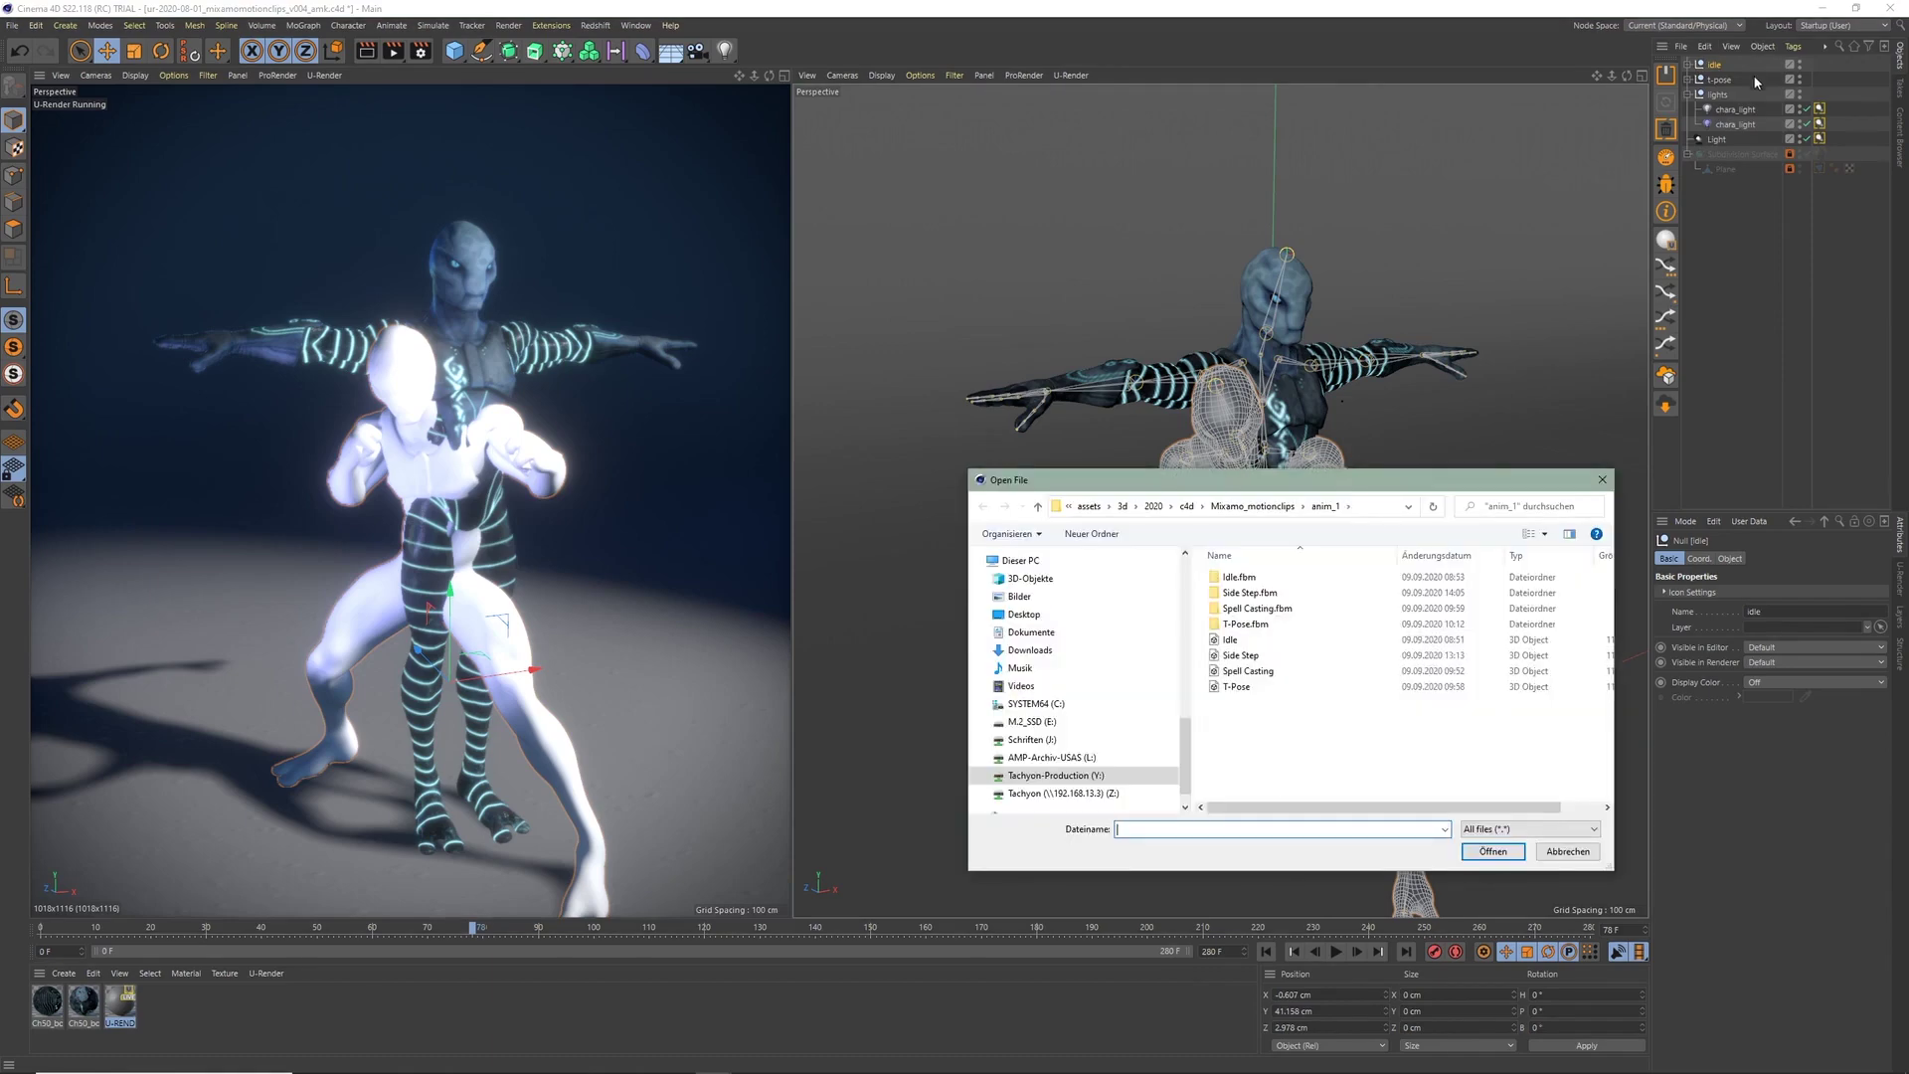
{"action": "double_click", "coordinate": [1312, 675]}
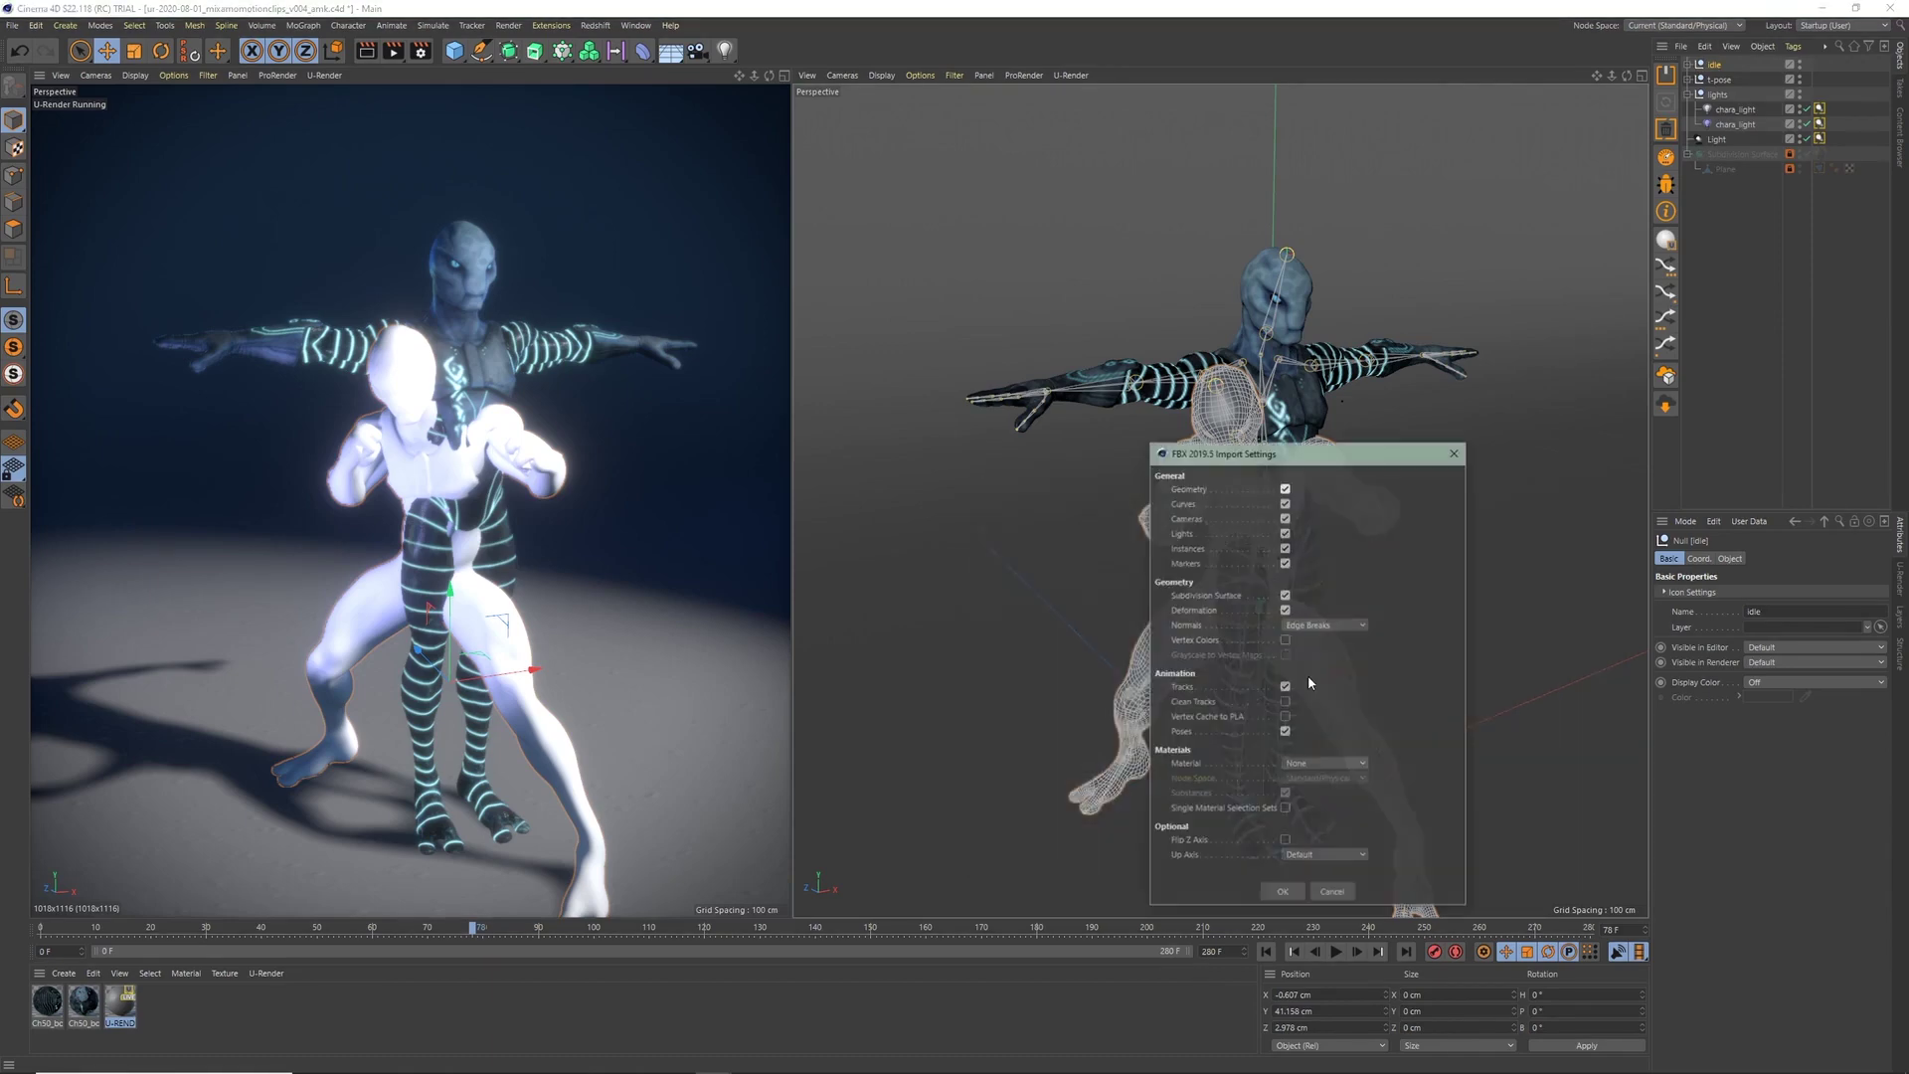
{"action": "left_click", "coordinate": [1290, 895]}
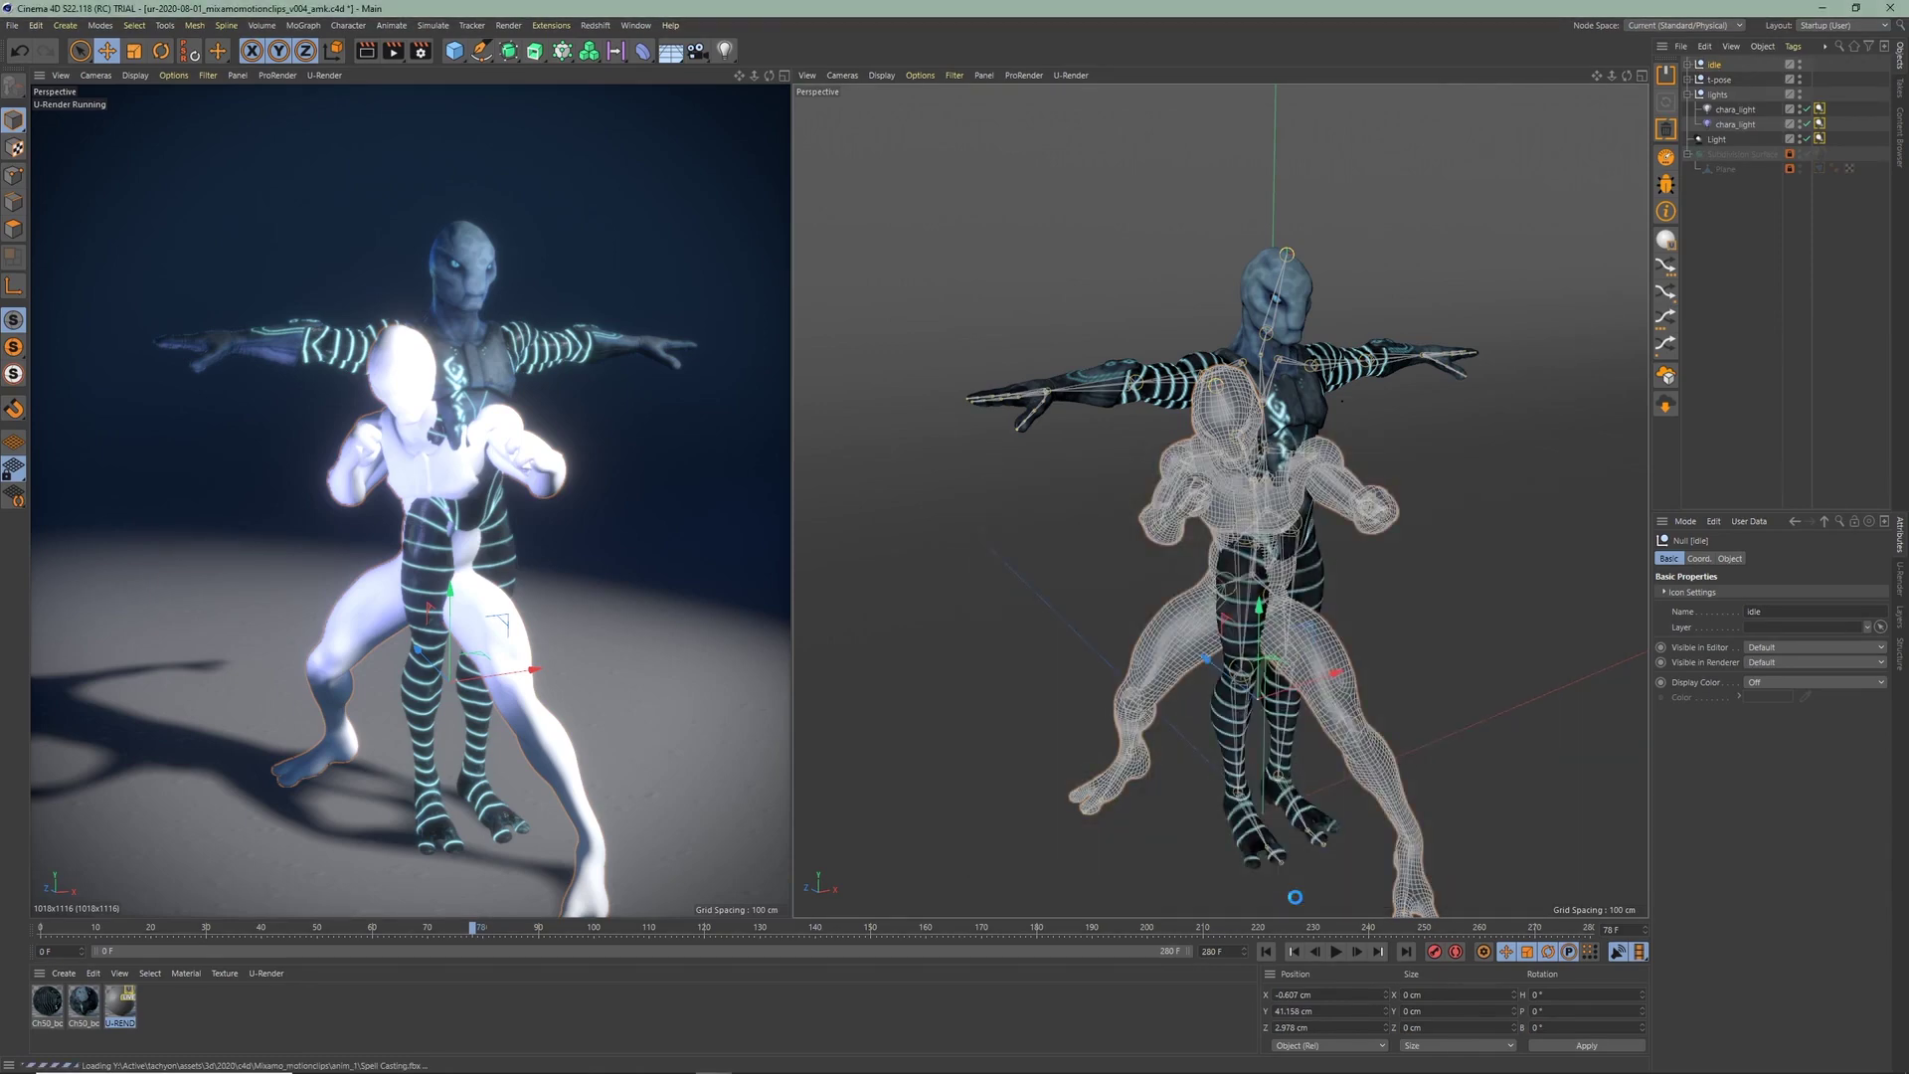
Group the Spell Casting mesh and joints under a null named "spell" and return the timeline to frame 0
{"action": "left_click", "coordinate": [1713, 82], "text": "ctrl"}
{"action": "key", "text": "alt+g"}
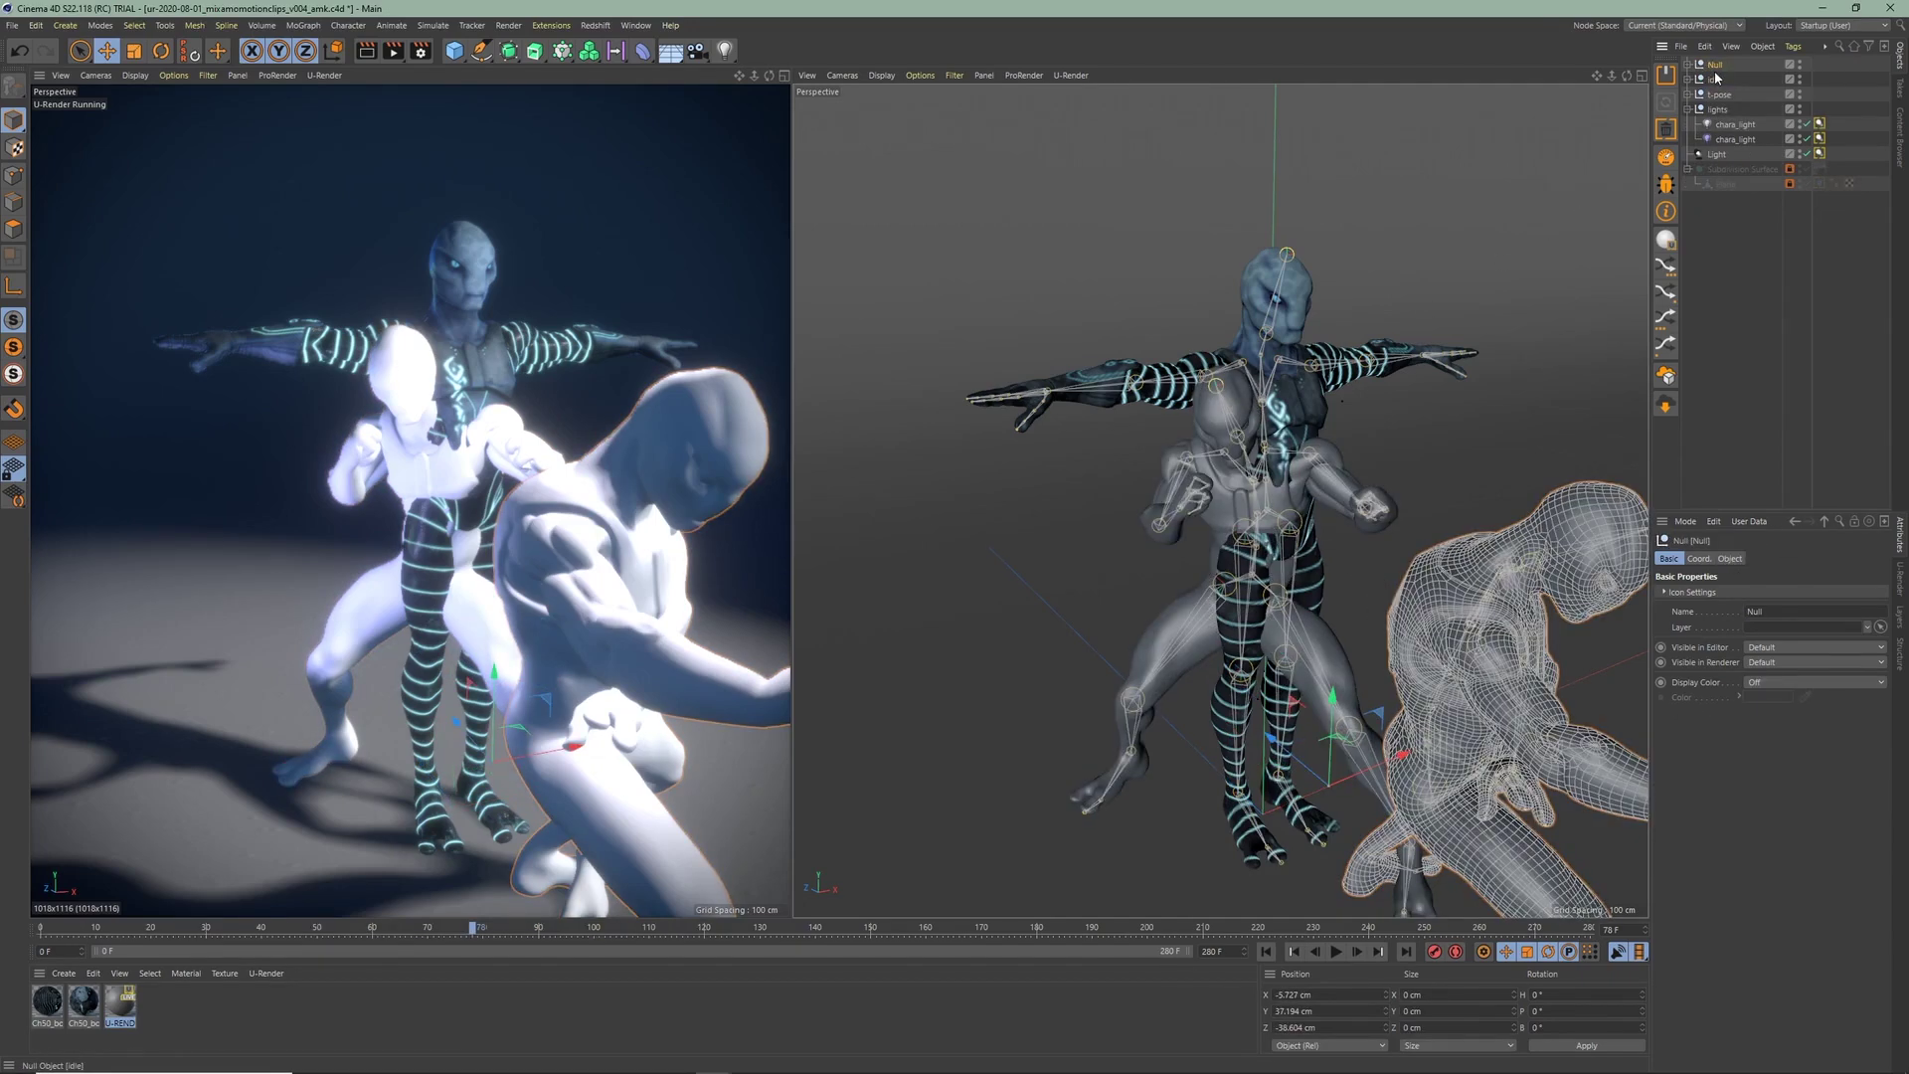
{"action": "double_click", "coordinate": [1718, 65]}
{"action": "type", "text": "spell"}
{"action": "key", "text": "Return"}
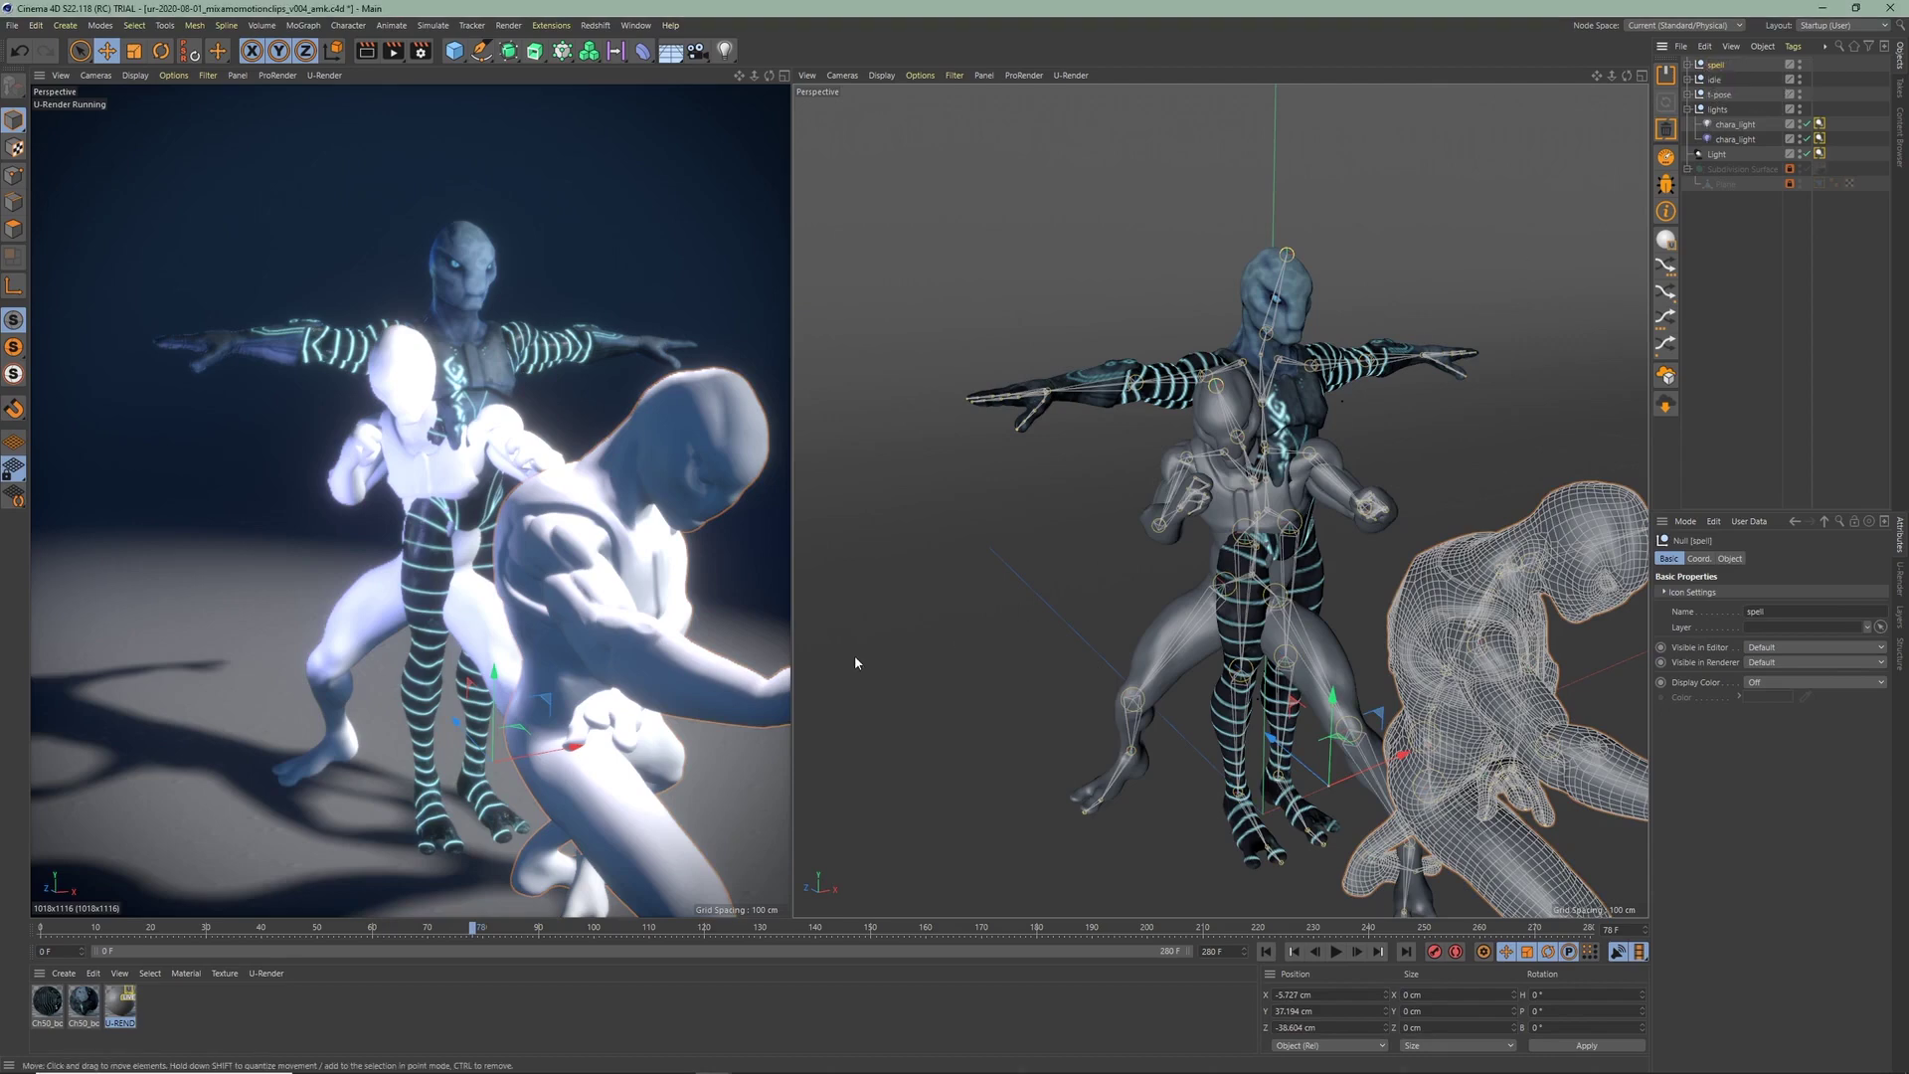
{"action": "left_click_drag", "start_coordinate": [473, 928], "coordinate": [3, 947]}
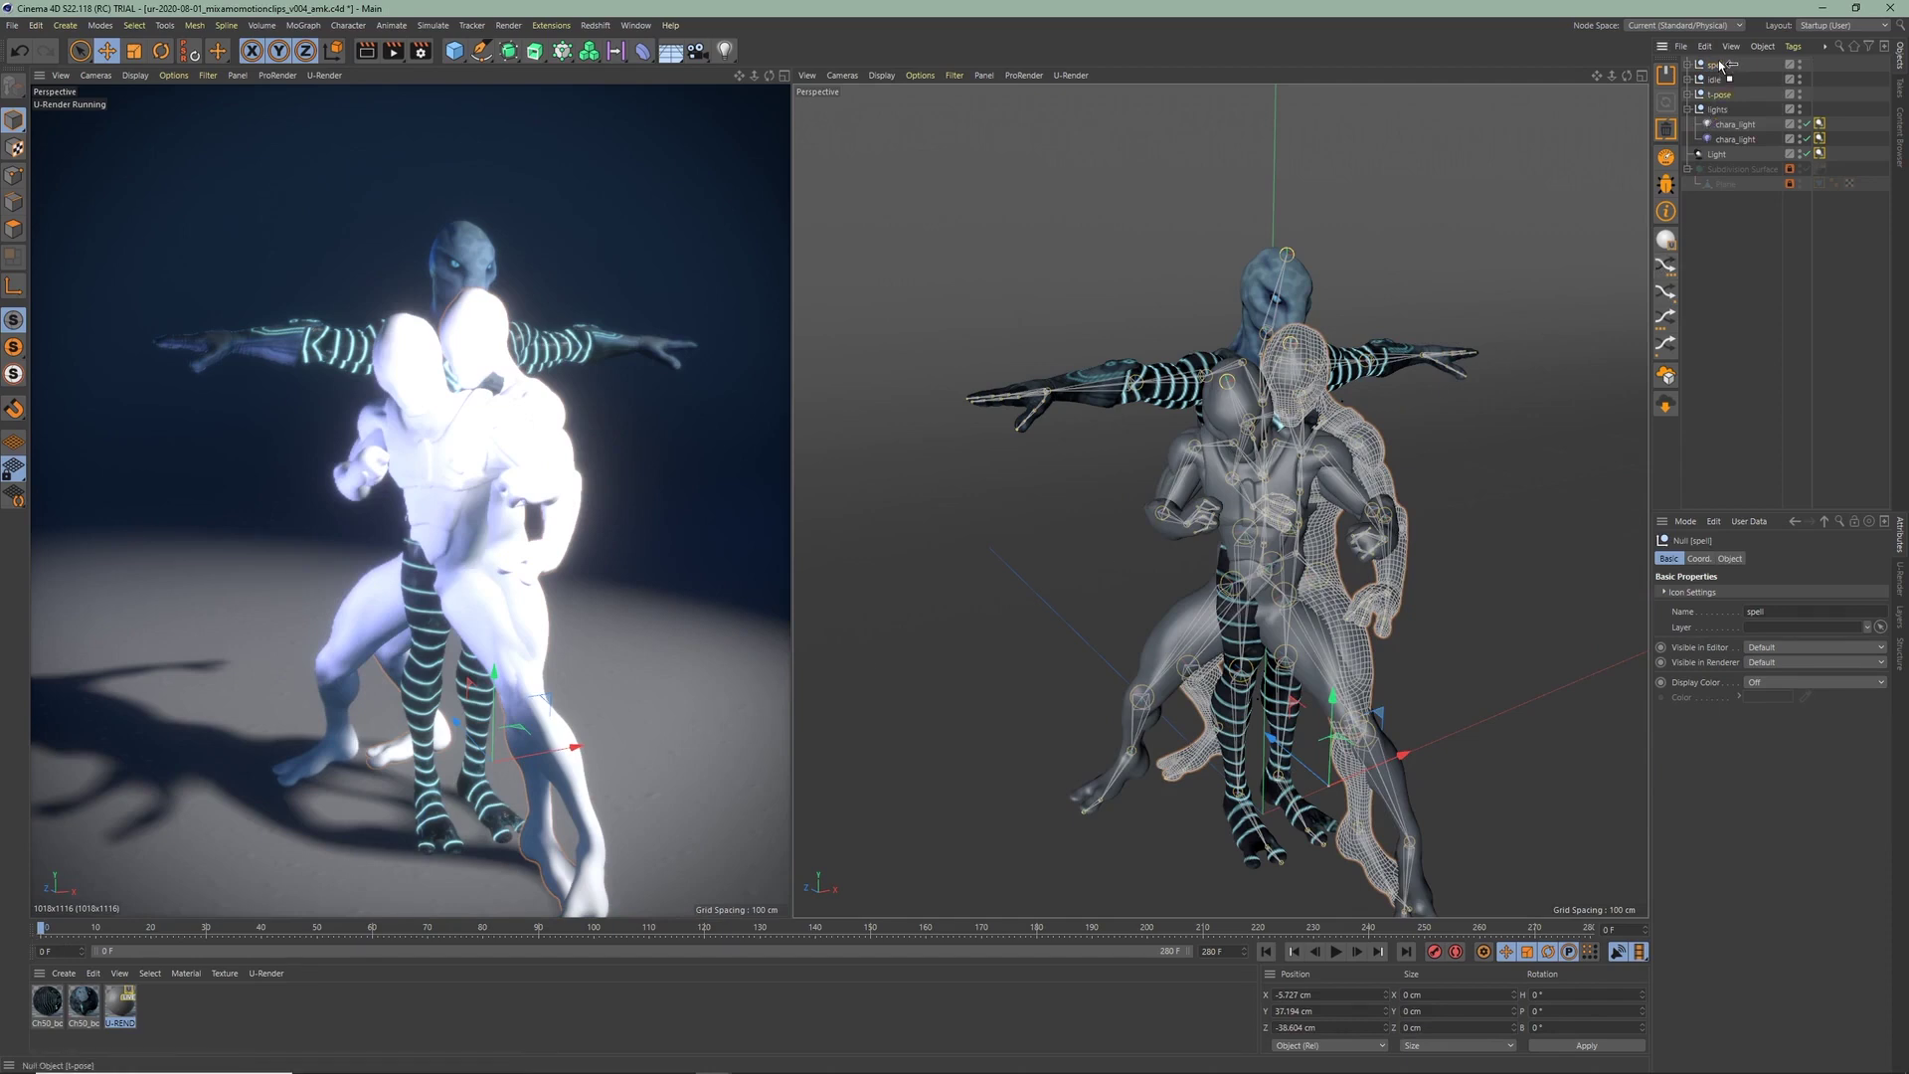
Reorder the nulls as t-pose, idle, spell and hide idle and spell in both editor and renderer
{"action": "left_click_drag", "start_coordinate": [1720, 65], "coordinate": [1726, 76]}
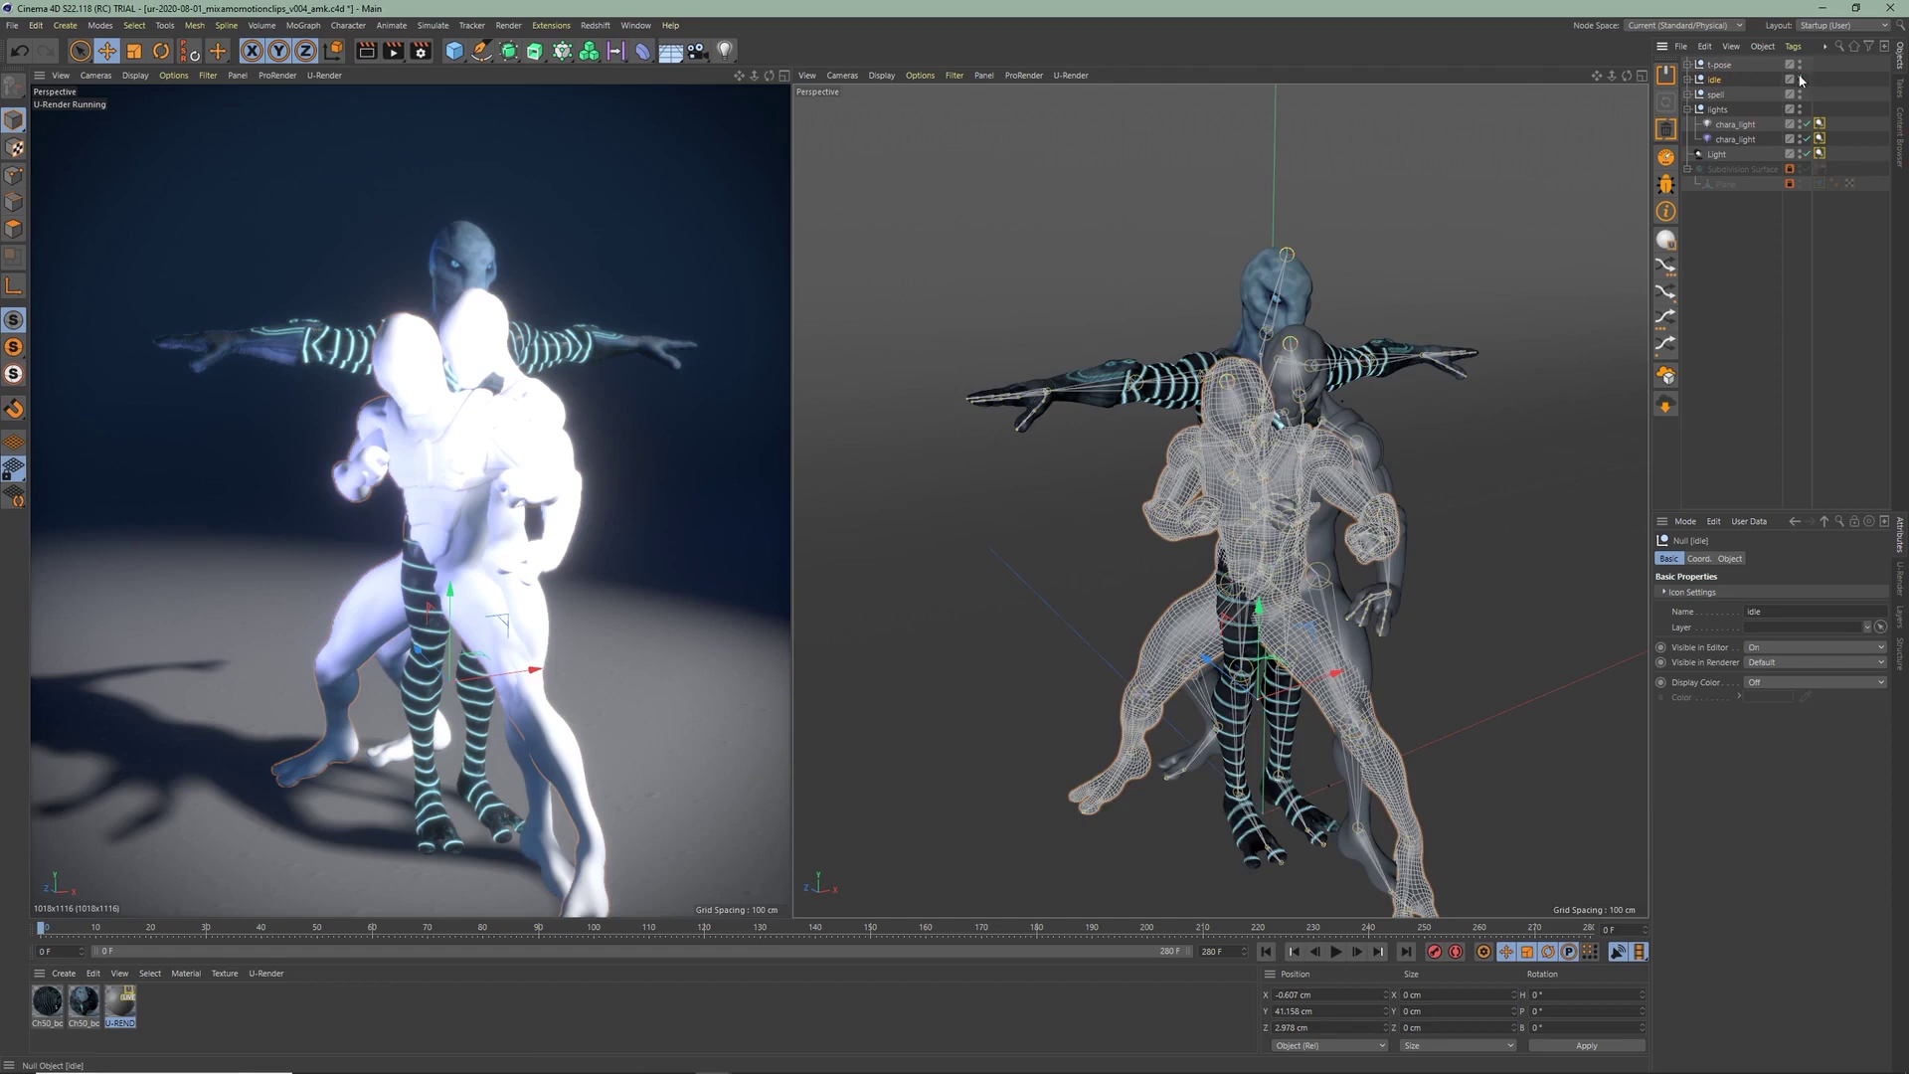
{"action": "left_click", "coordinate": [1799, 79], "text": "ctrl"}
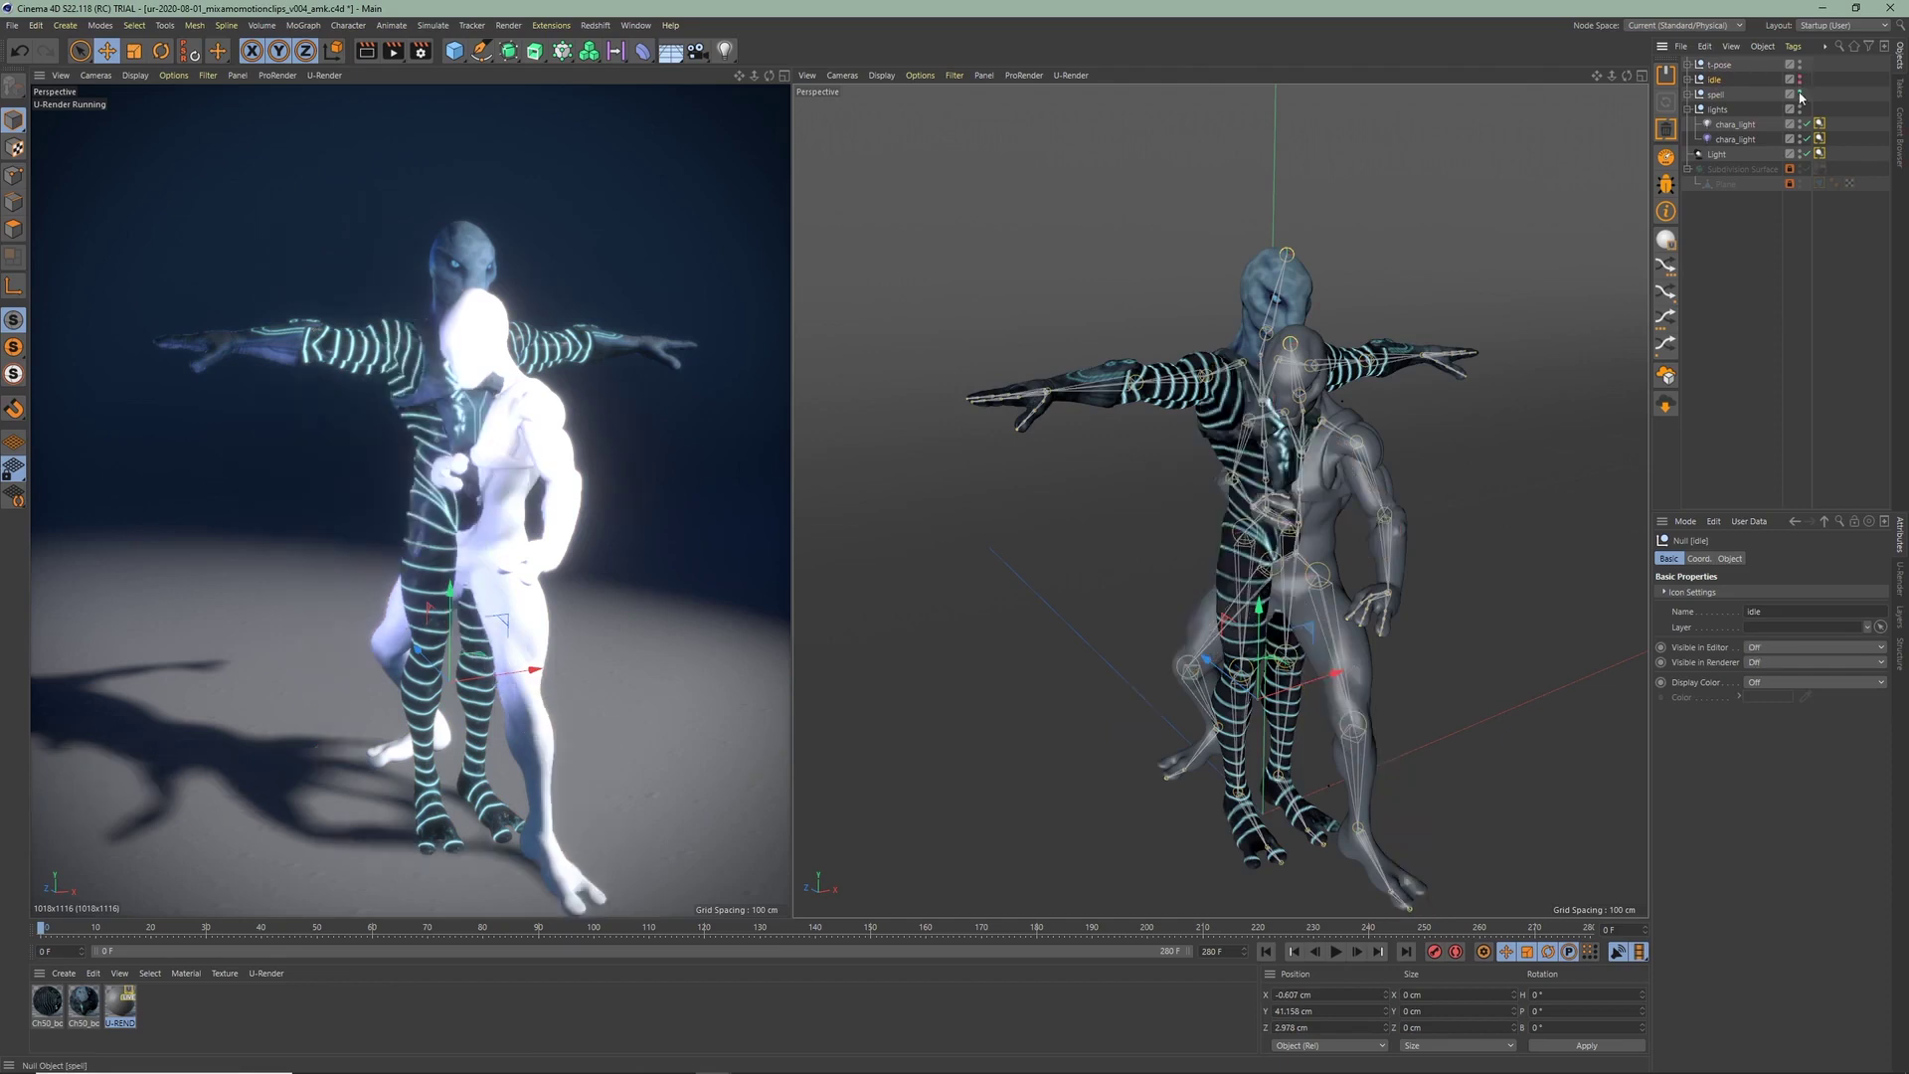
{"action": "left_click", "coordinate": [1800, 94], "text": "ctrl"}
Convert the two selected character body materials to U-RENDER materials and close the Material Editor
{"action": "double_click", "coordinate": [47, 1000]}
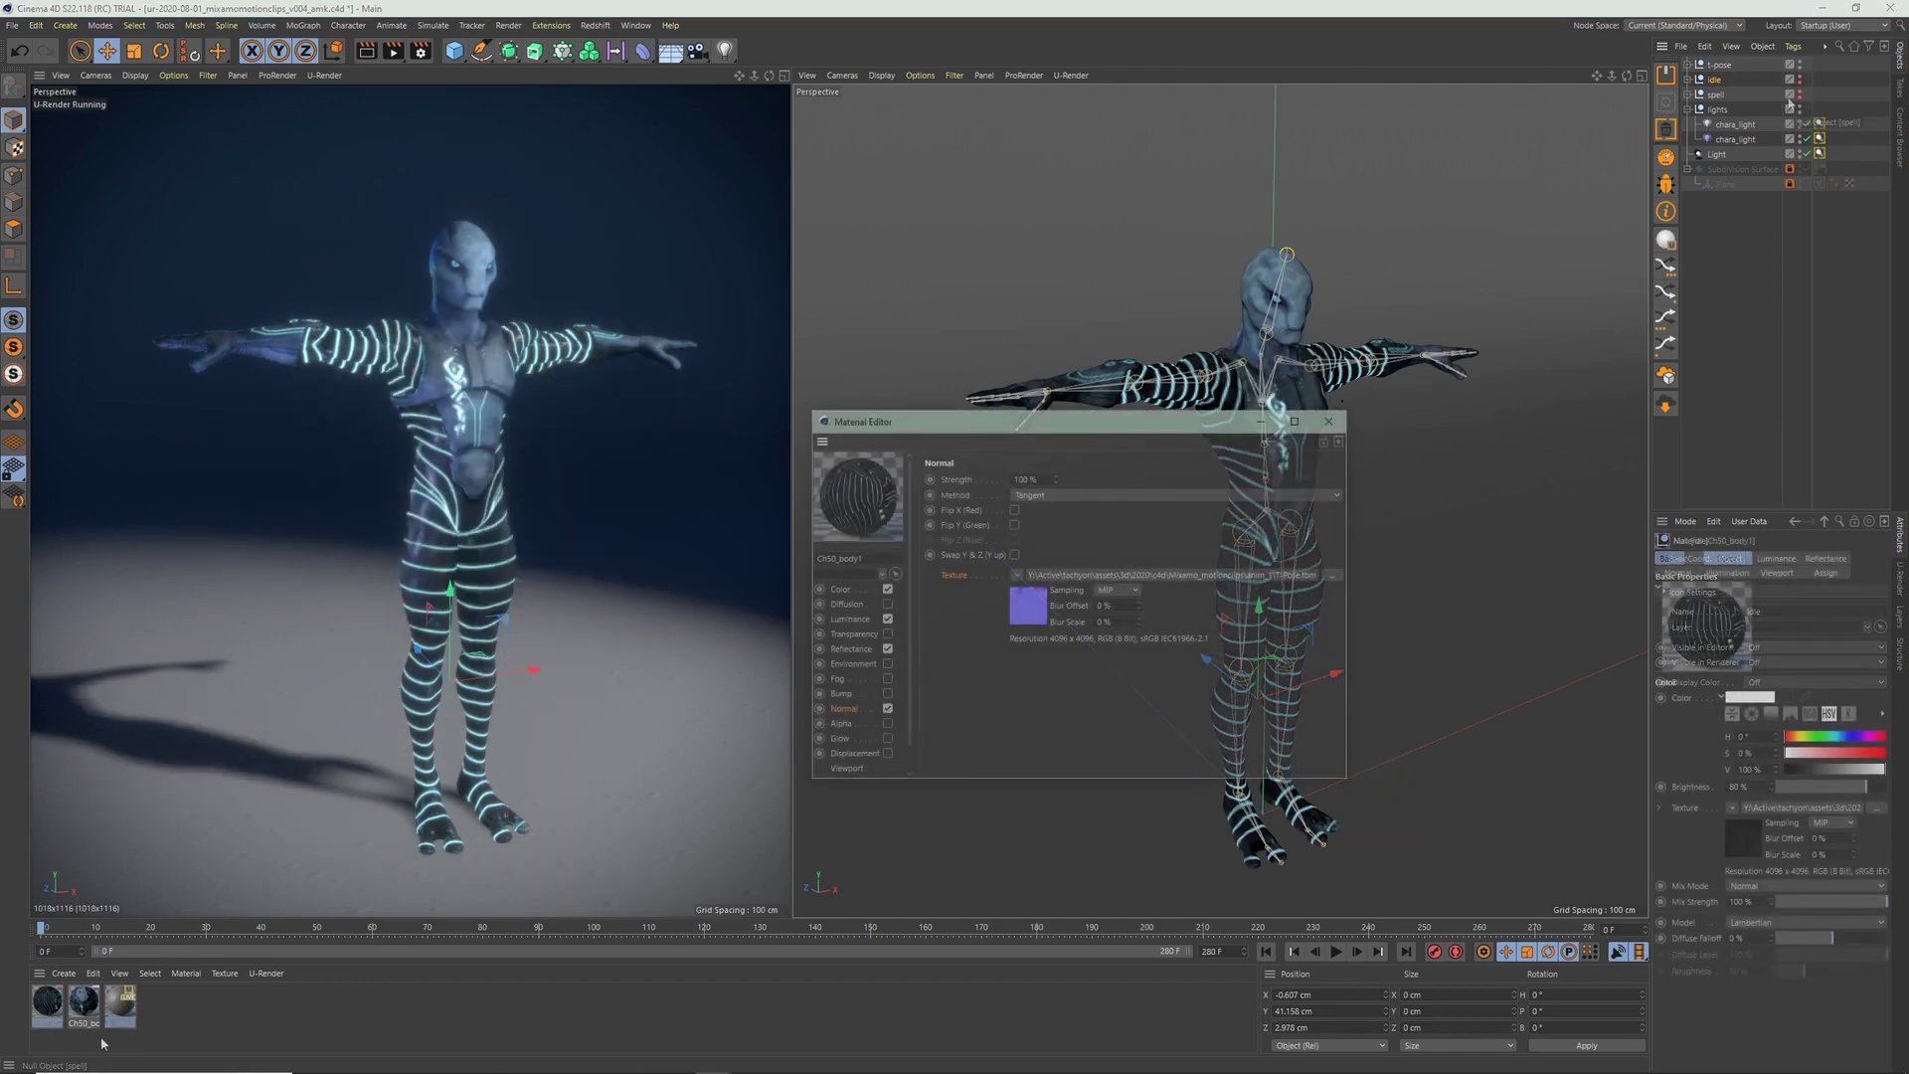
{"action": "left_click", "coordinate": [87, 1004], "text": "shift"}
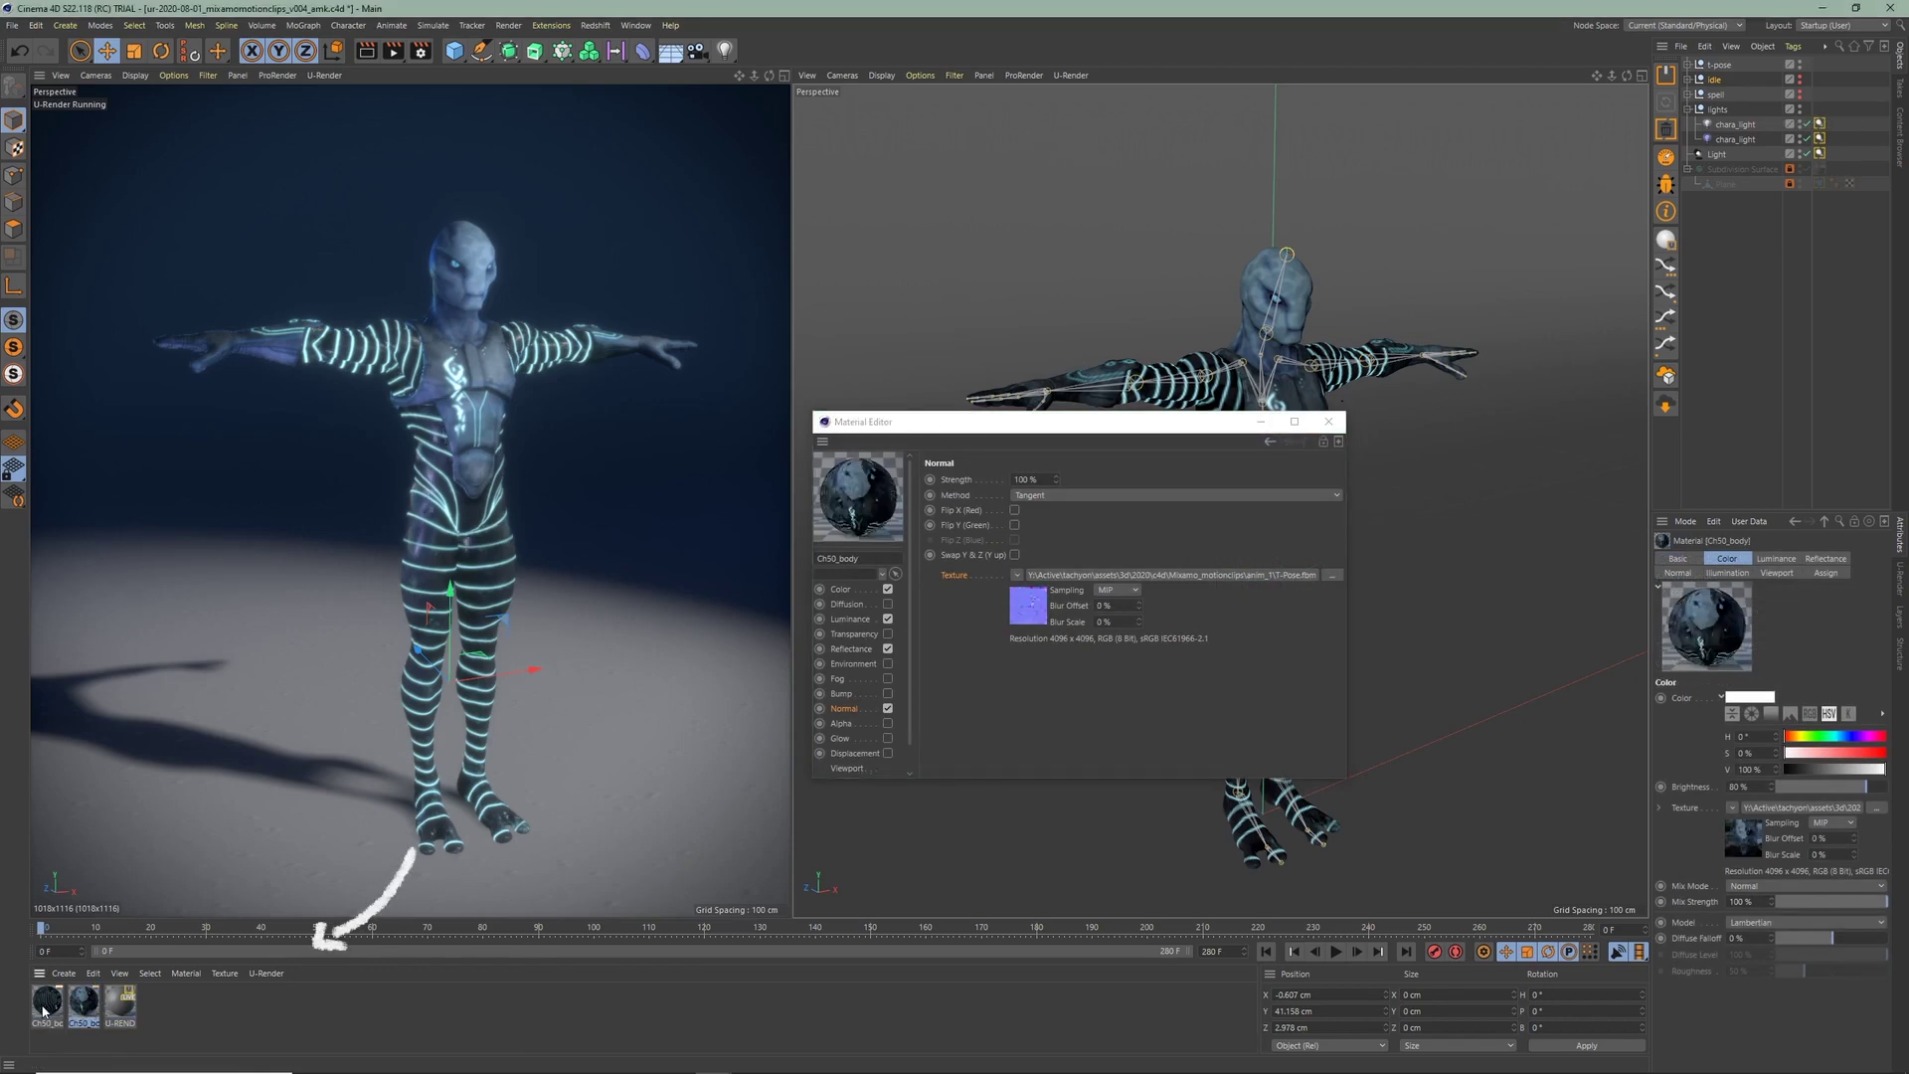
{"action": "left_click", "coordinate": [265, 973]}
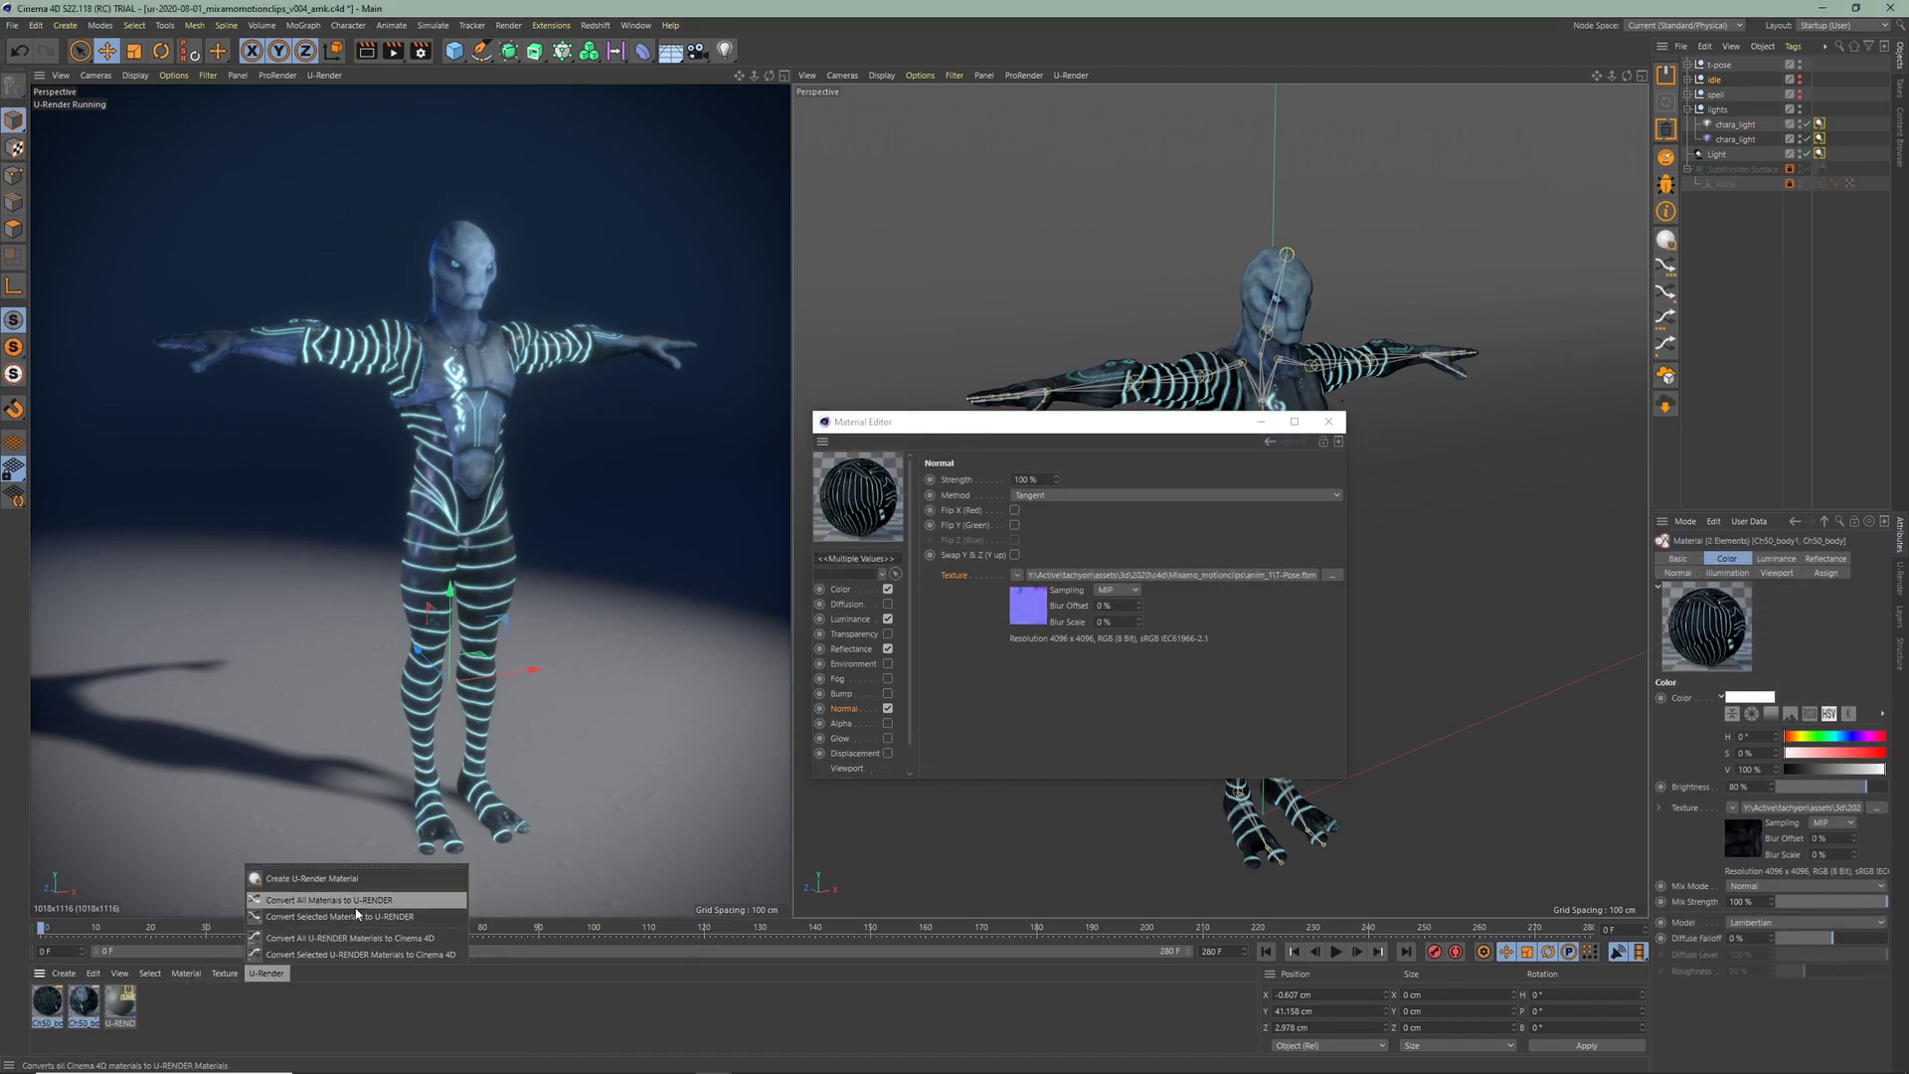
{"action": "left_click", "coordinate": [438, 915]}
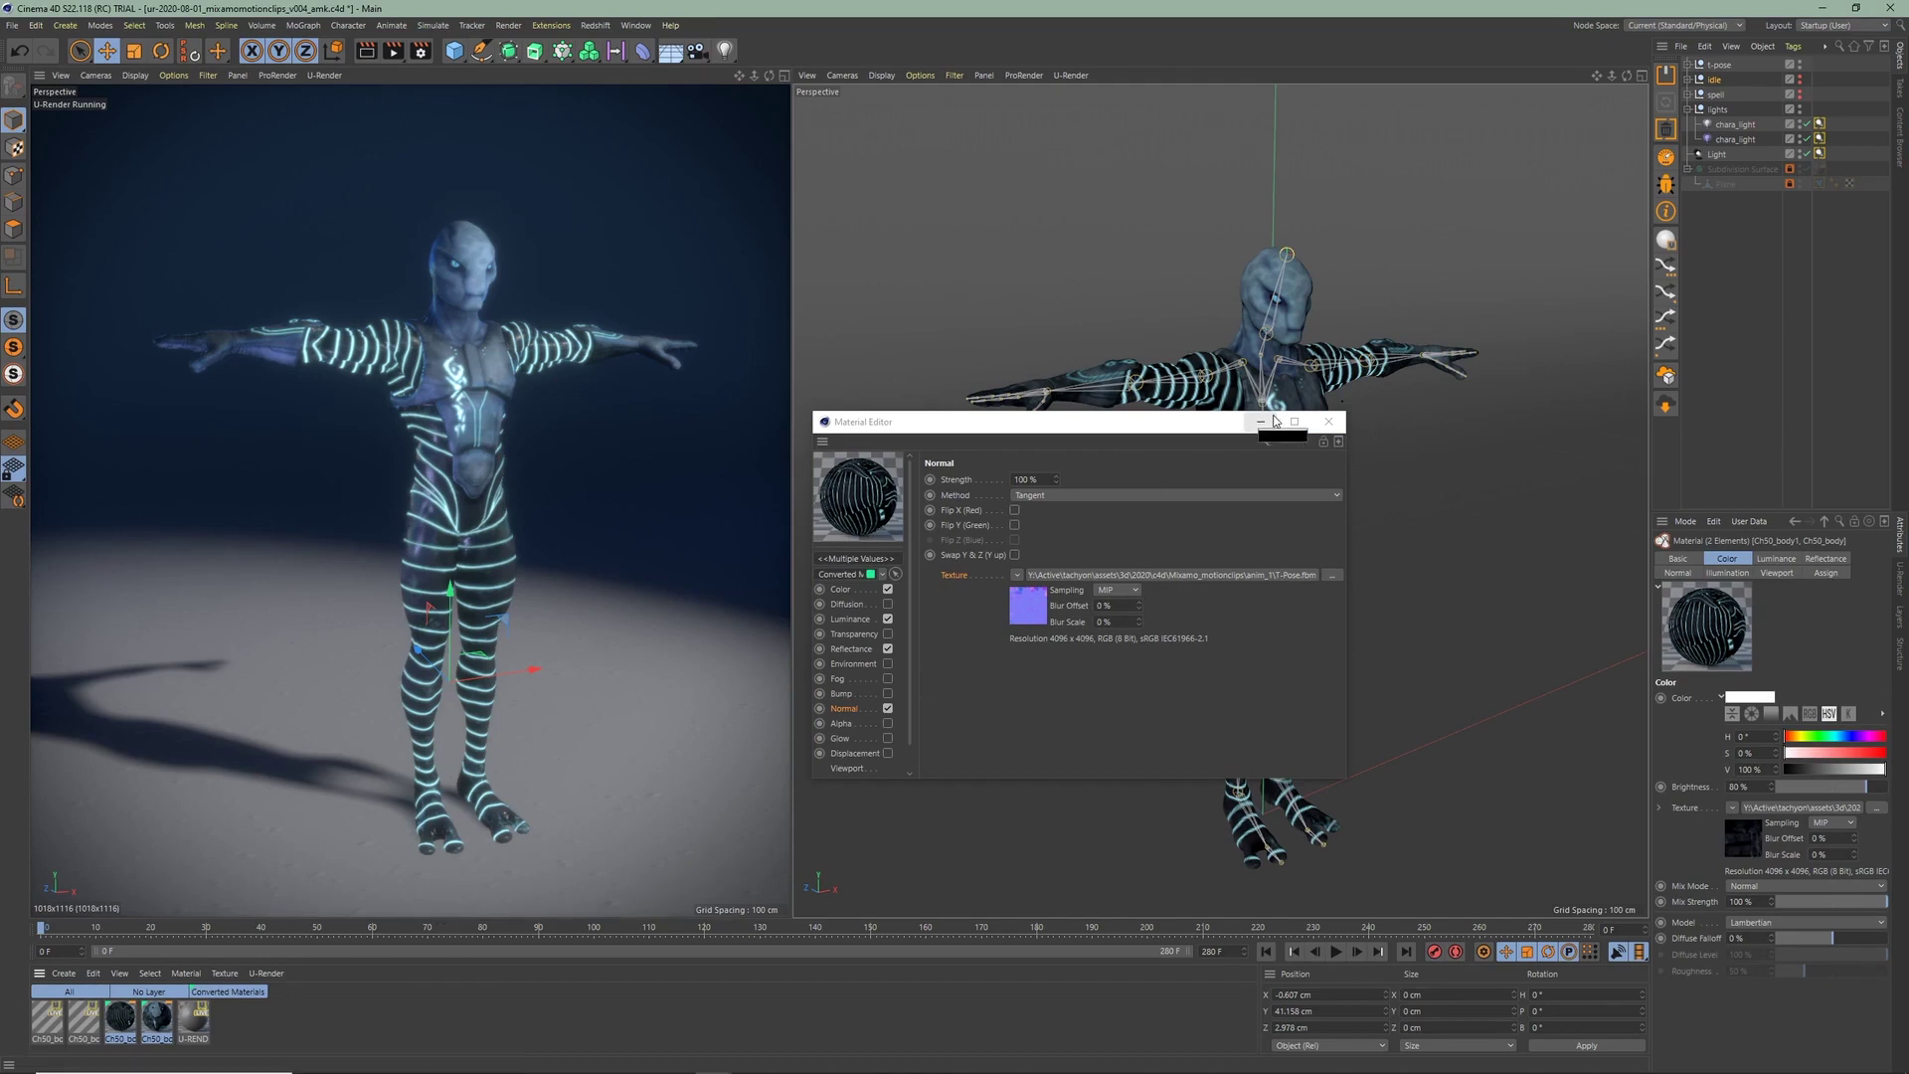
{"action": "left_click", "coordinate": [1328, 422]}
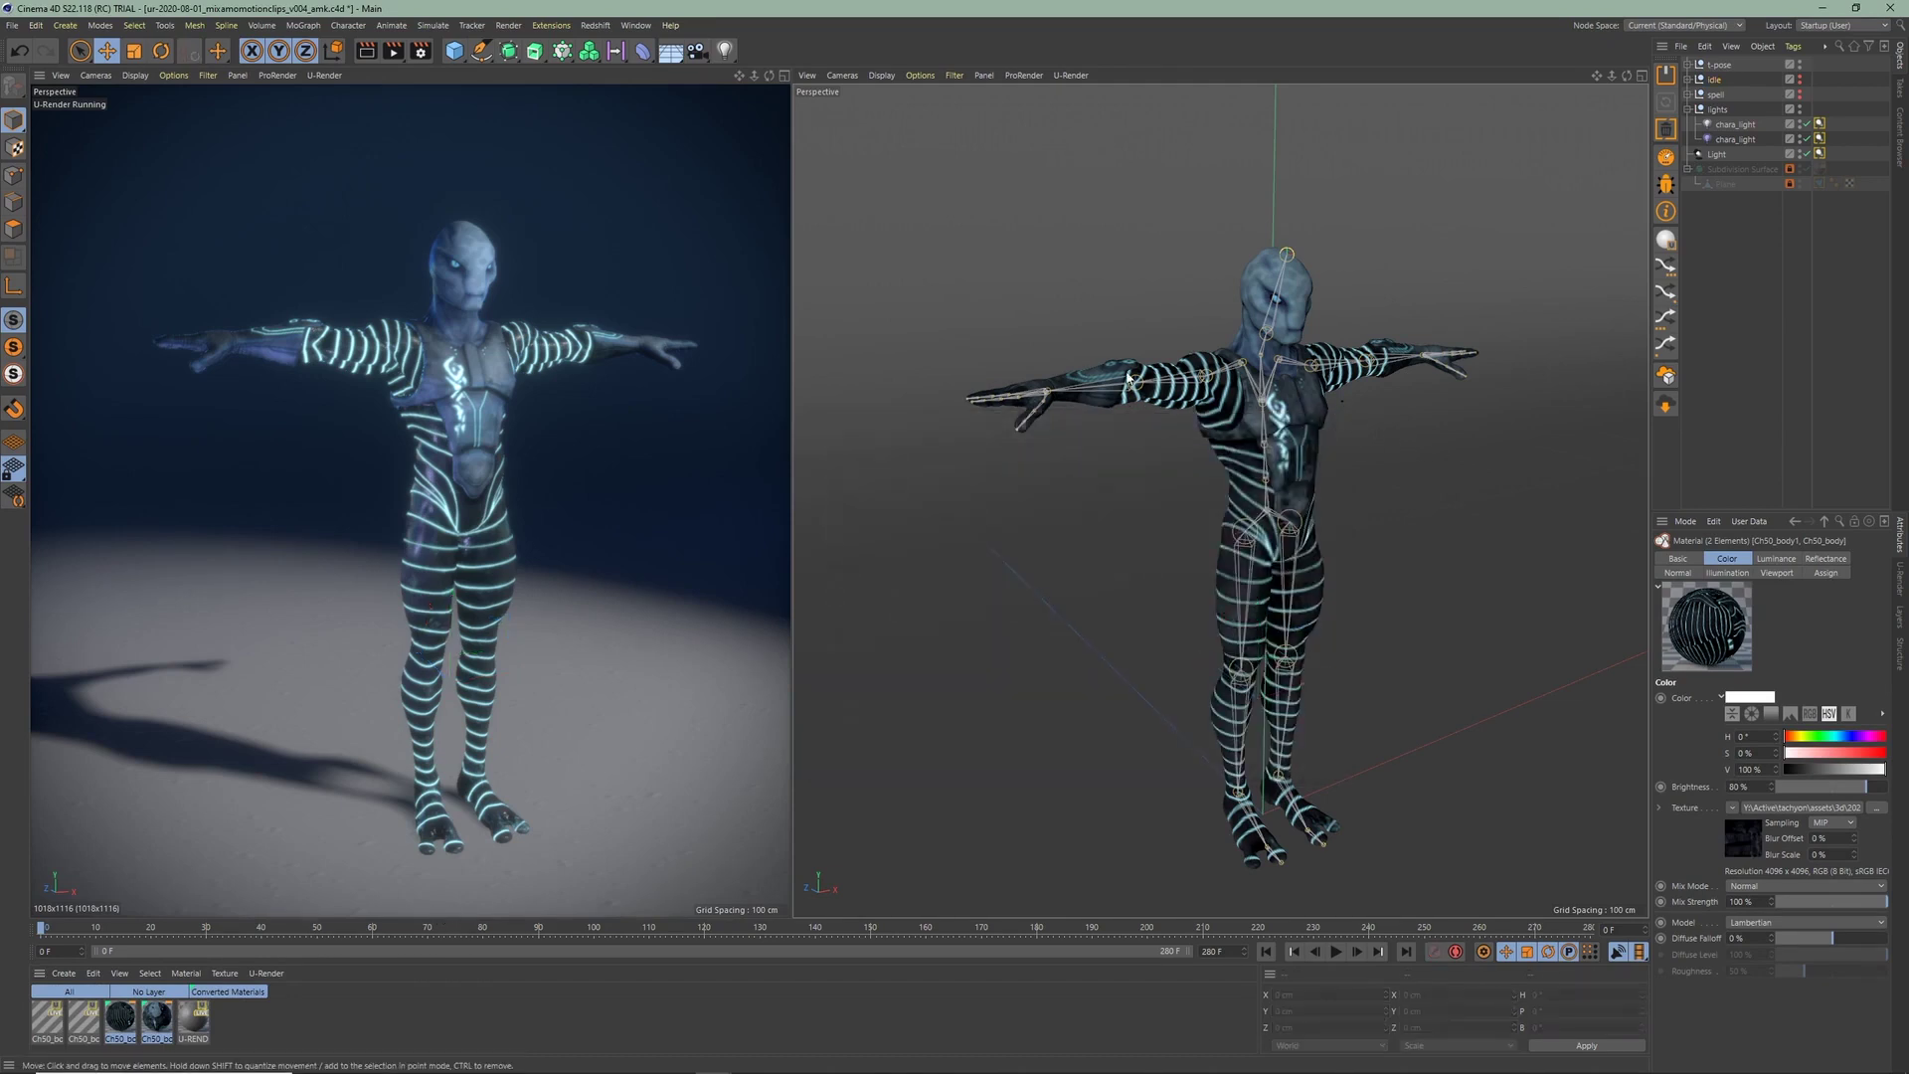
Compare the render with U-RENDER bloom off and on, and check the Diffuse IBL option in the environment settings
{"action": "left_click", "coordinate": [421, 51]}
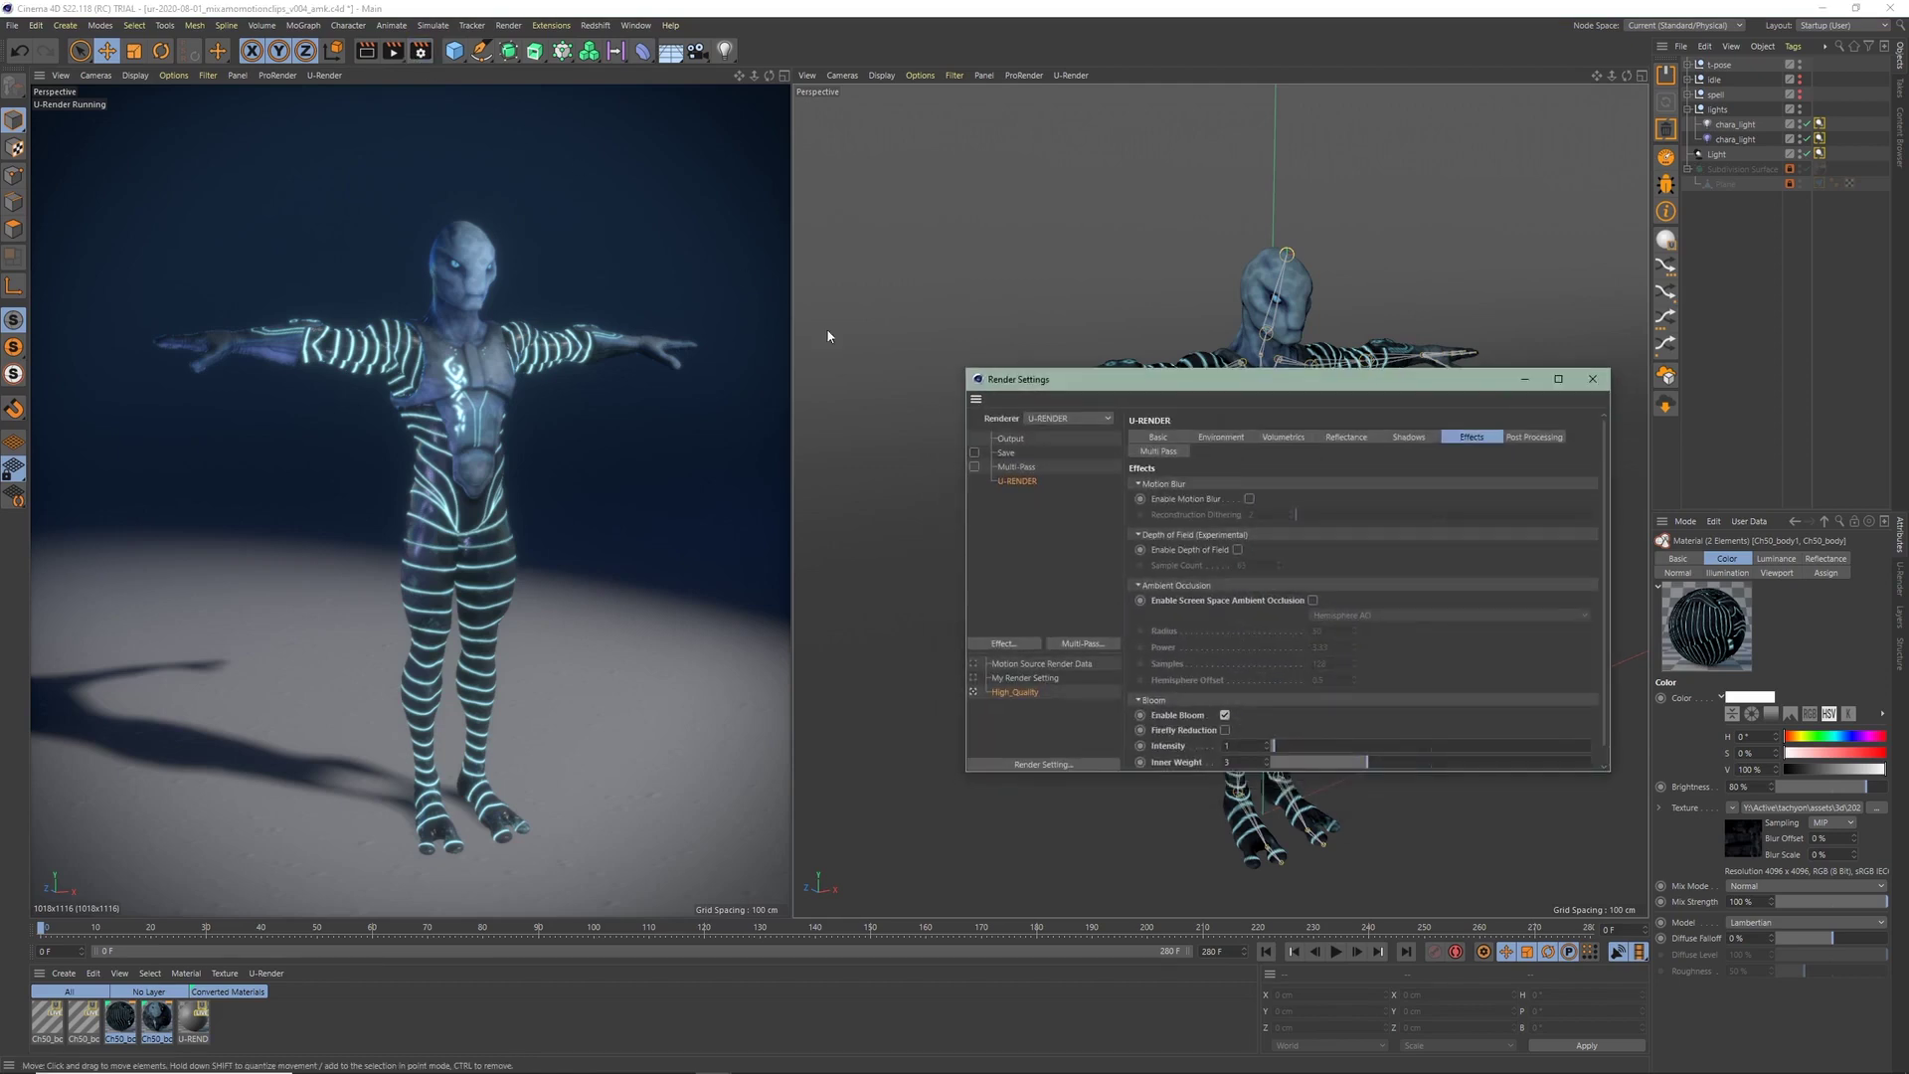
{"action": "left_click", "coordinate": [1225, 714]}
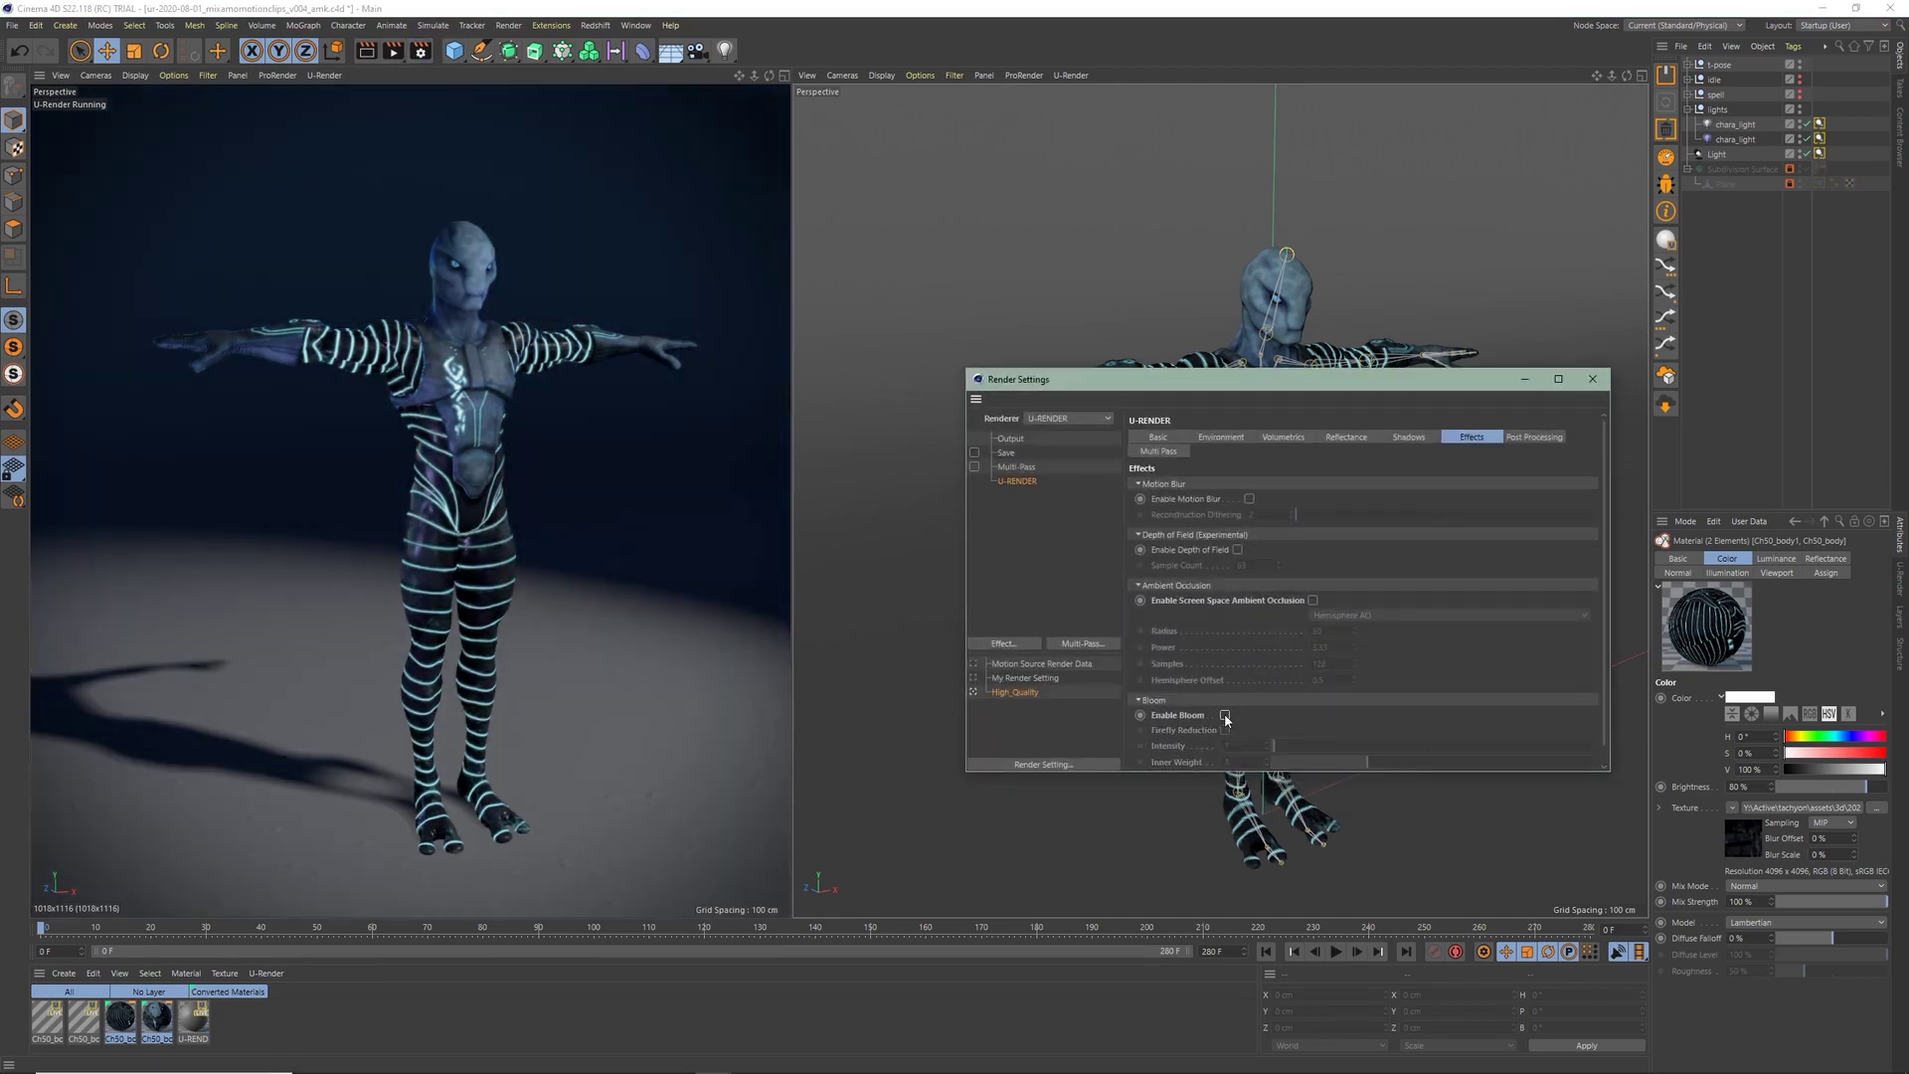
{"action": "left_click", "coordinate": [1225, 715]}
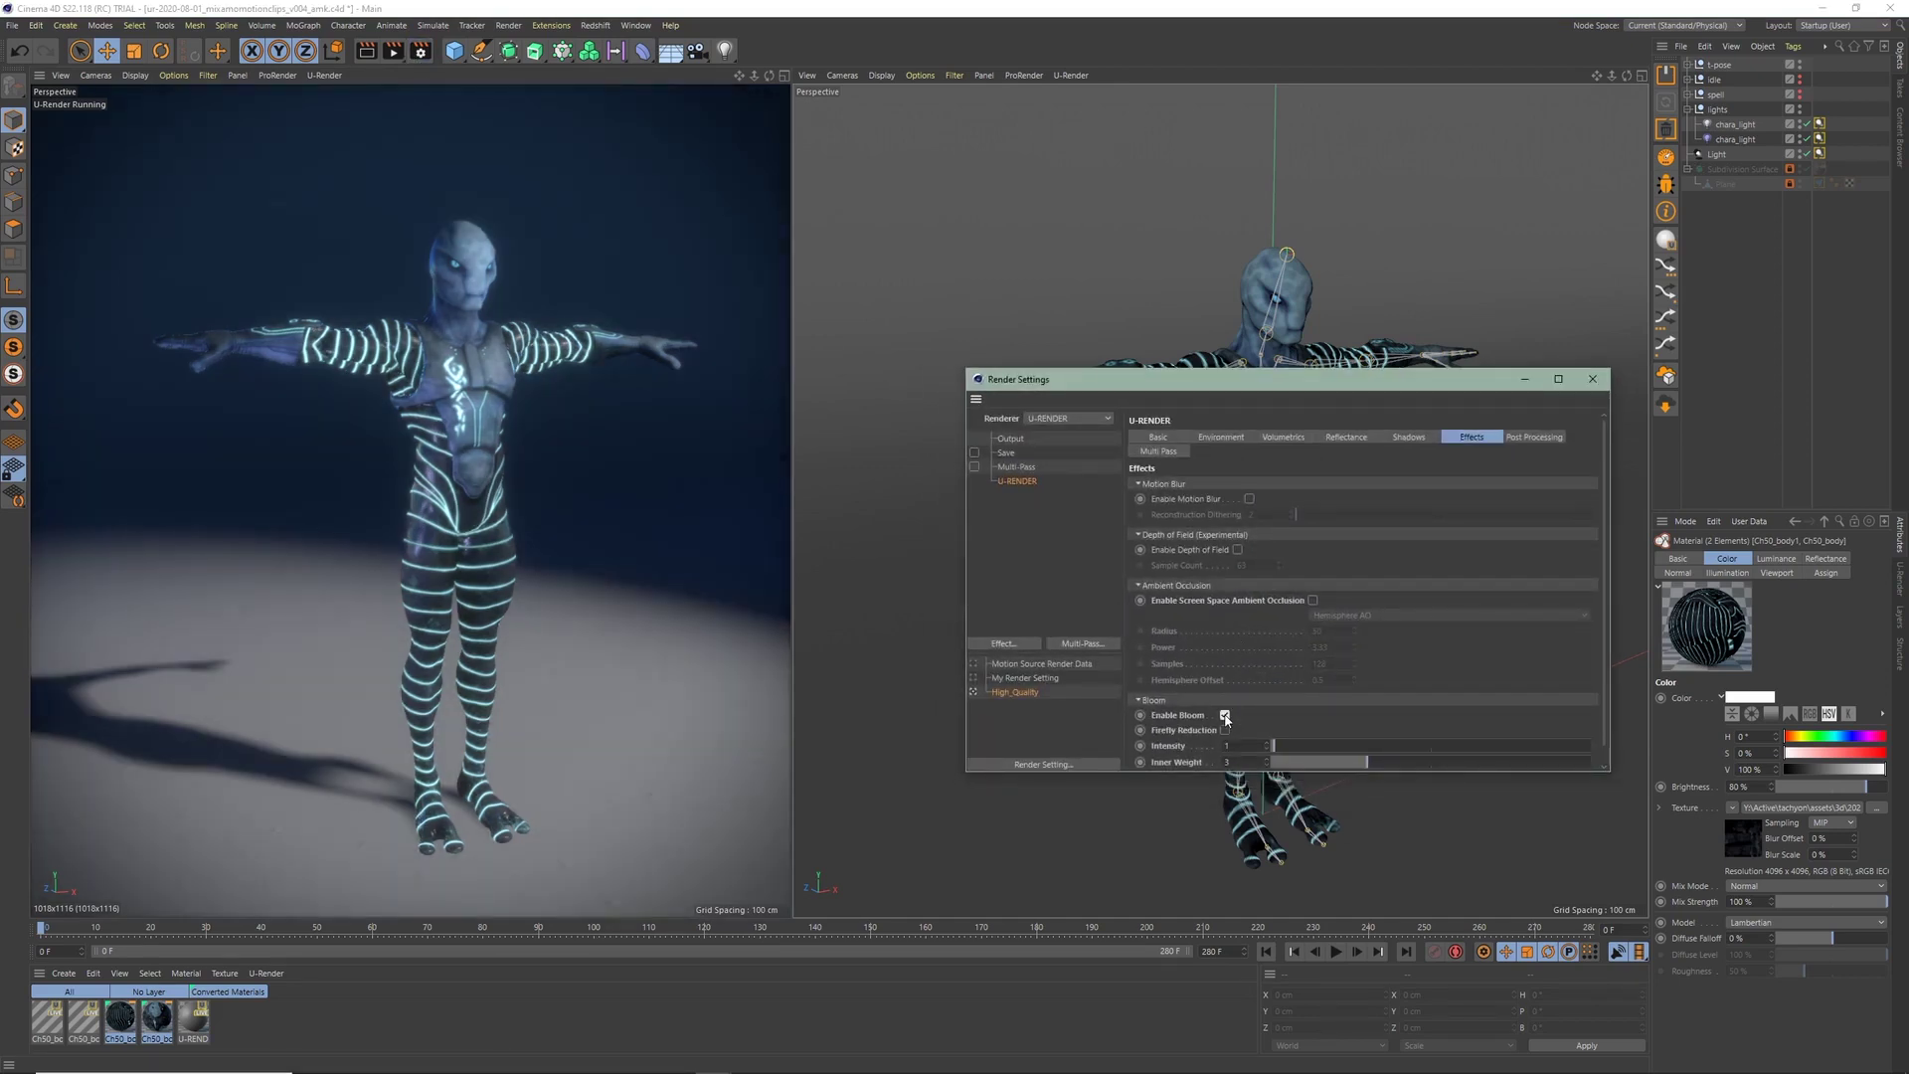
{"action": "left_click", "coordinate": [1221, 438]}
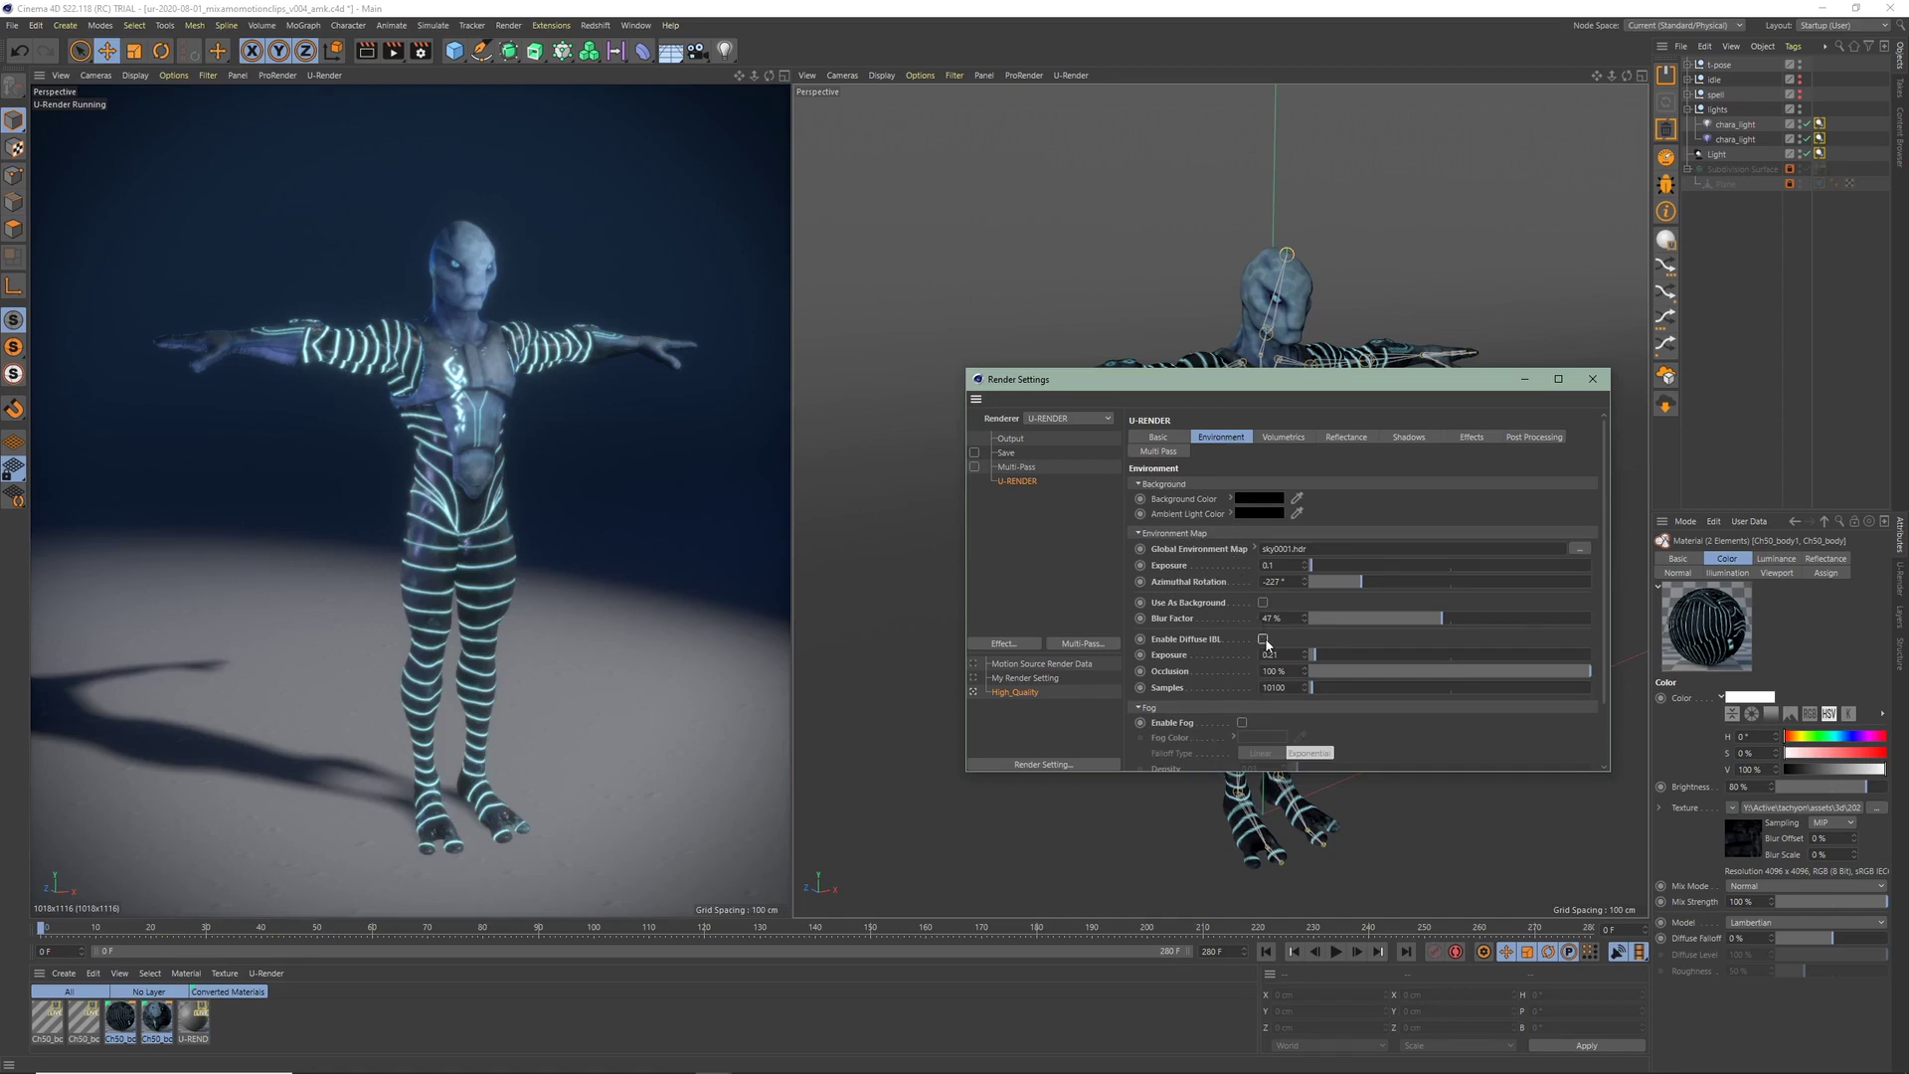
{"action": "left_click", "coordinate": [1264, 640]}
{"action": "left_click", "coordinate": [1528, 379]}
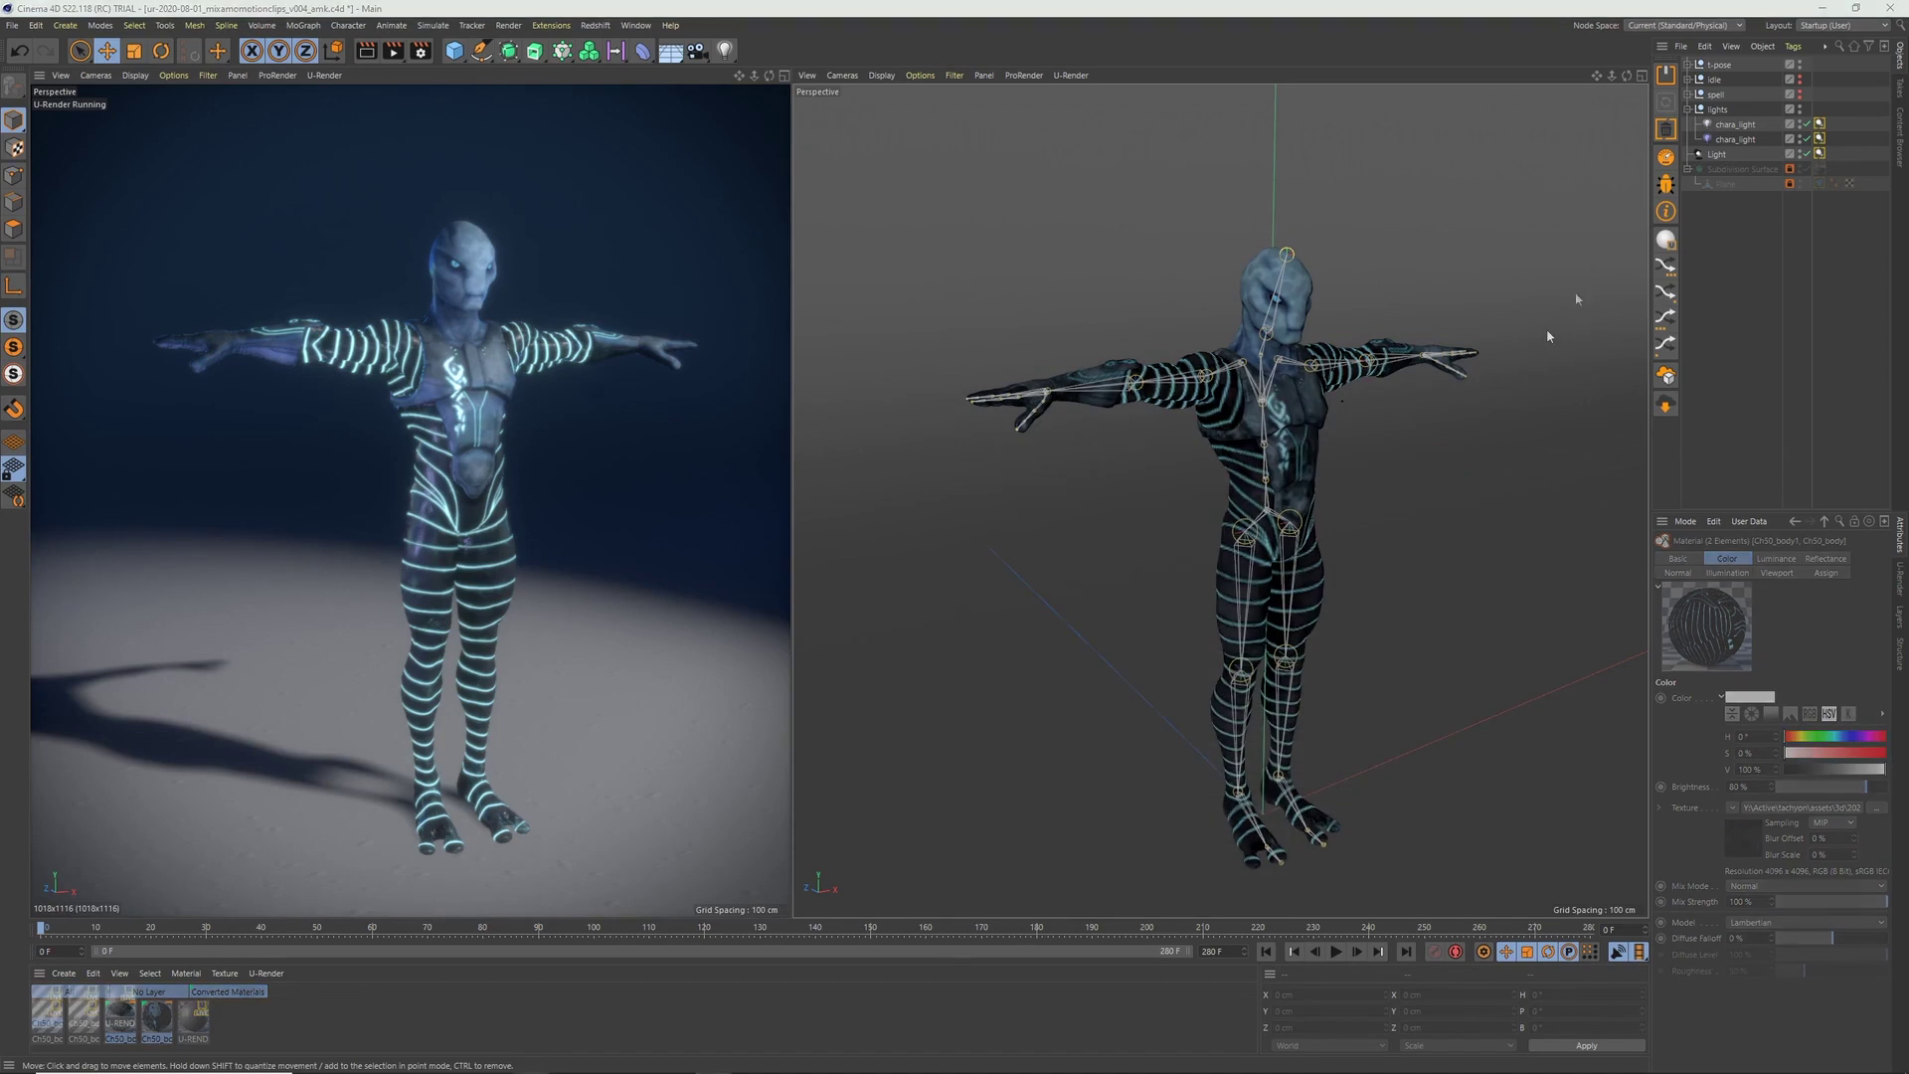
Add a motion clip to the t-pose null with Remove Included Animation from Original Object enabled
{"action": "left_click", "coordinate": [1718, 65]}
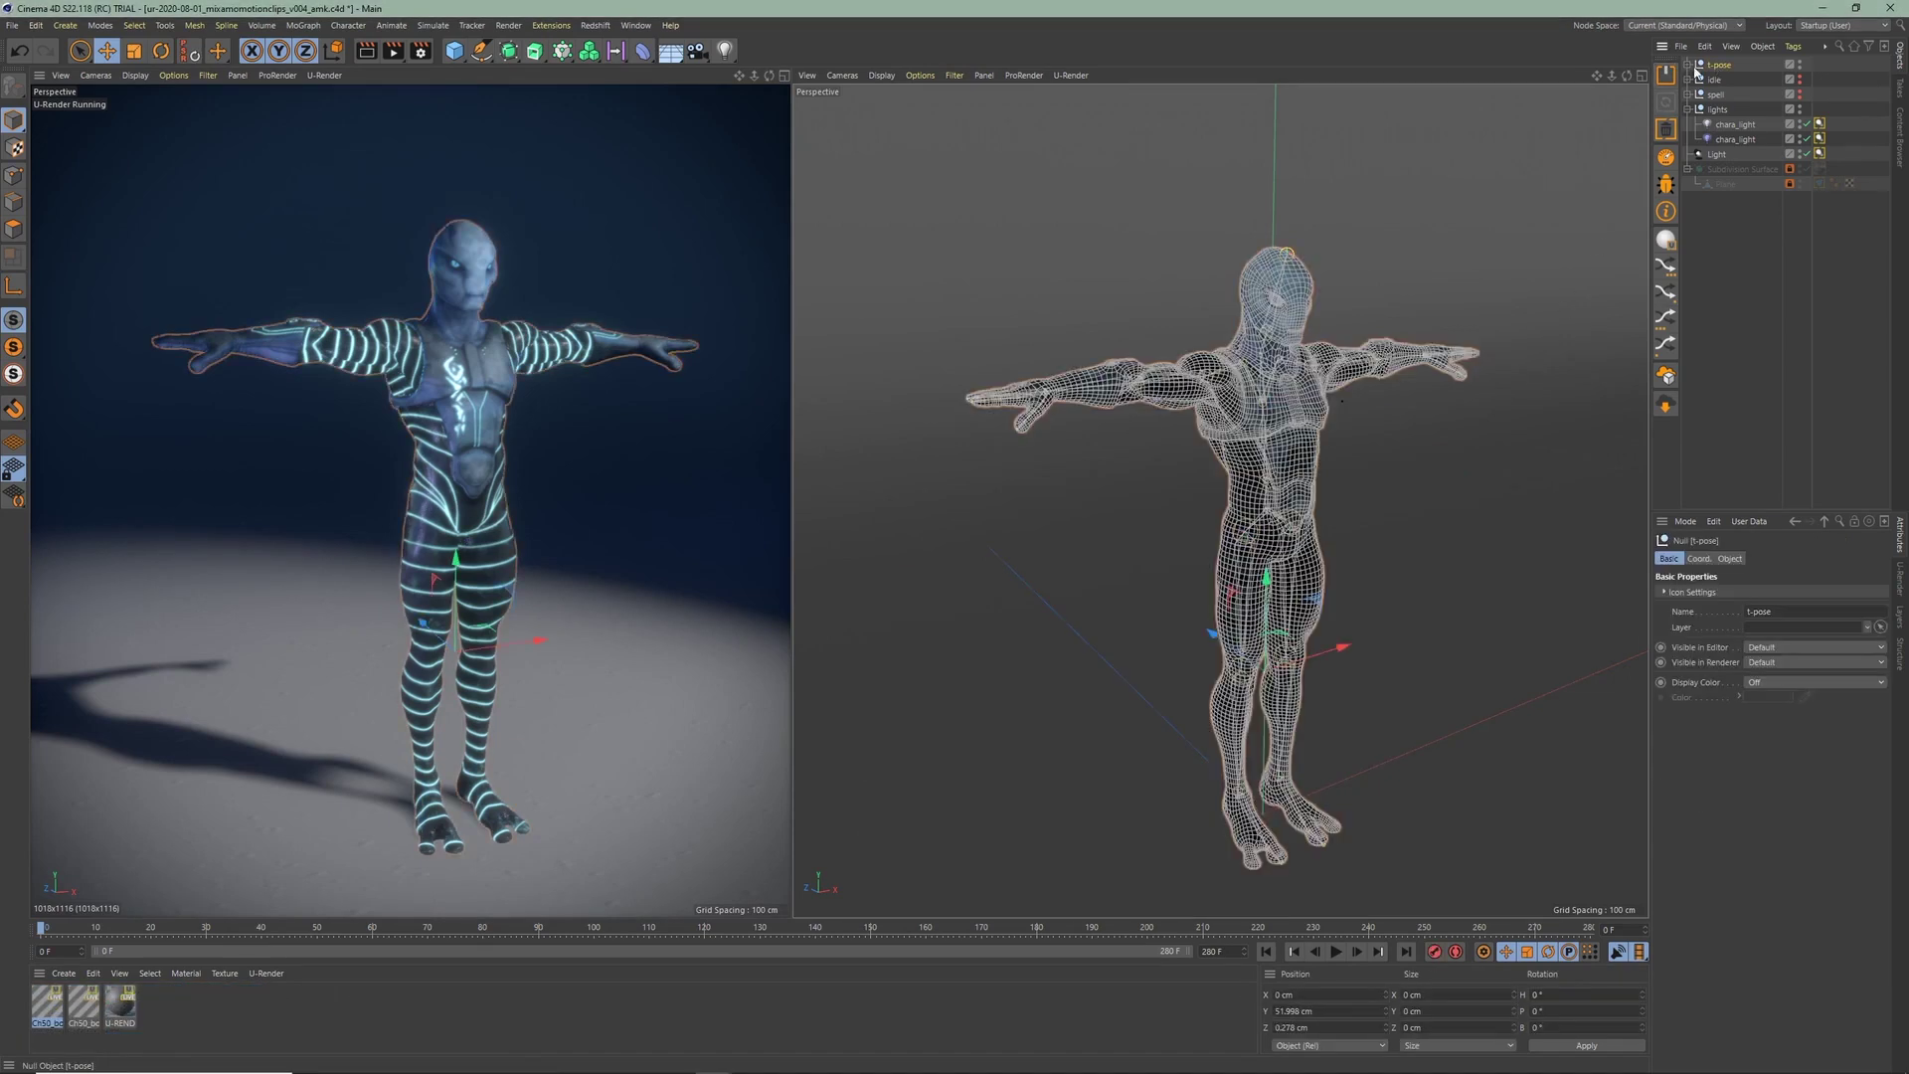
{"action": "left_click", "coordinate": [391, 25]}
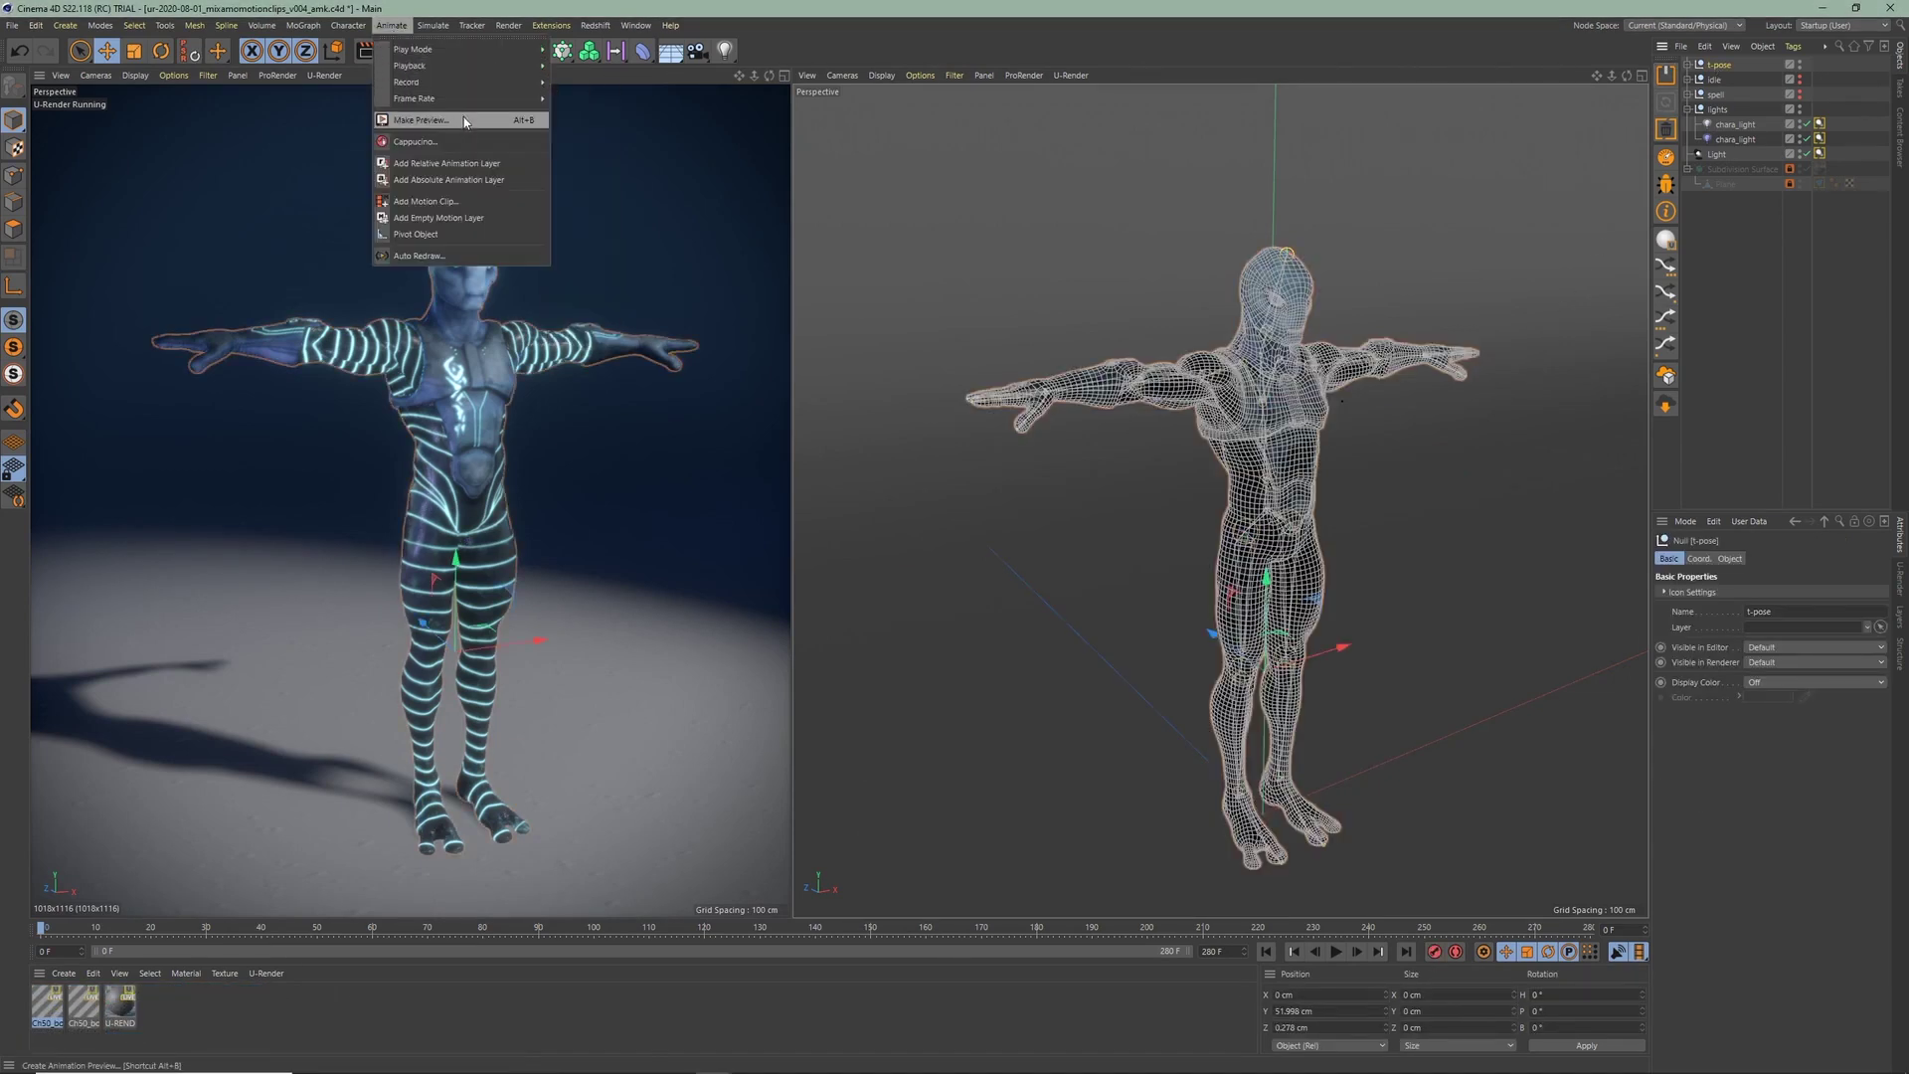
{"action": "left_click", "coordinate": [486, 203]}
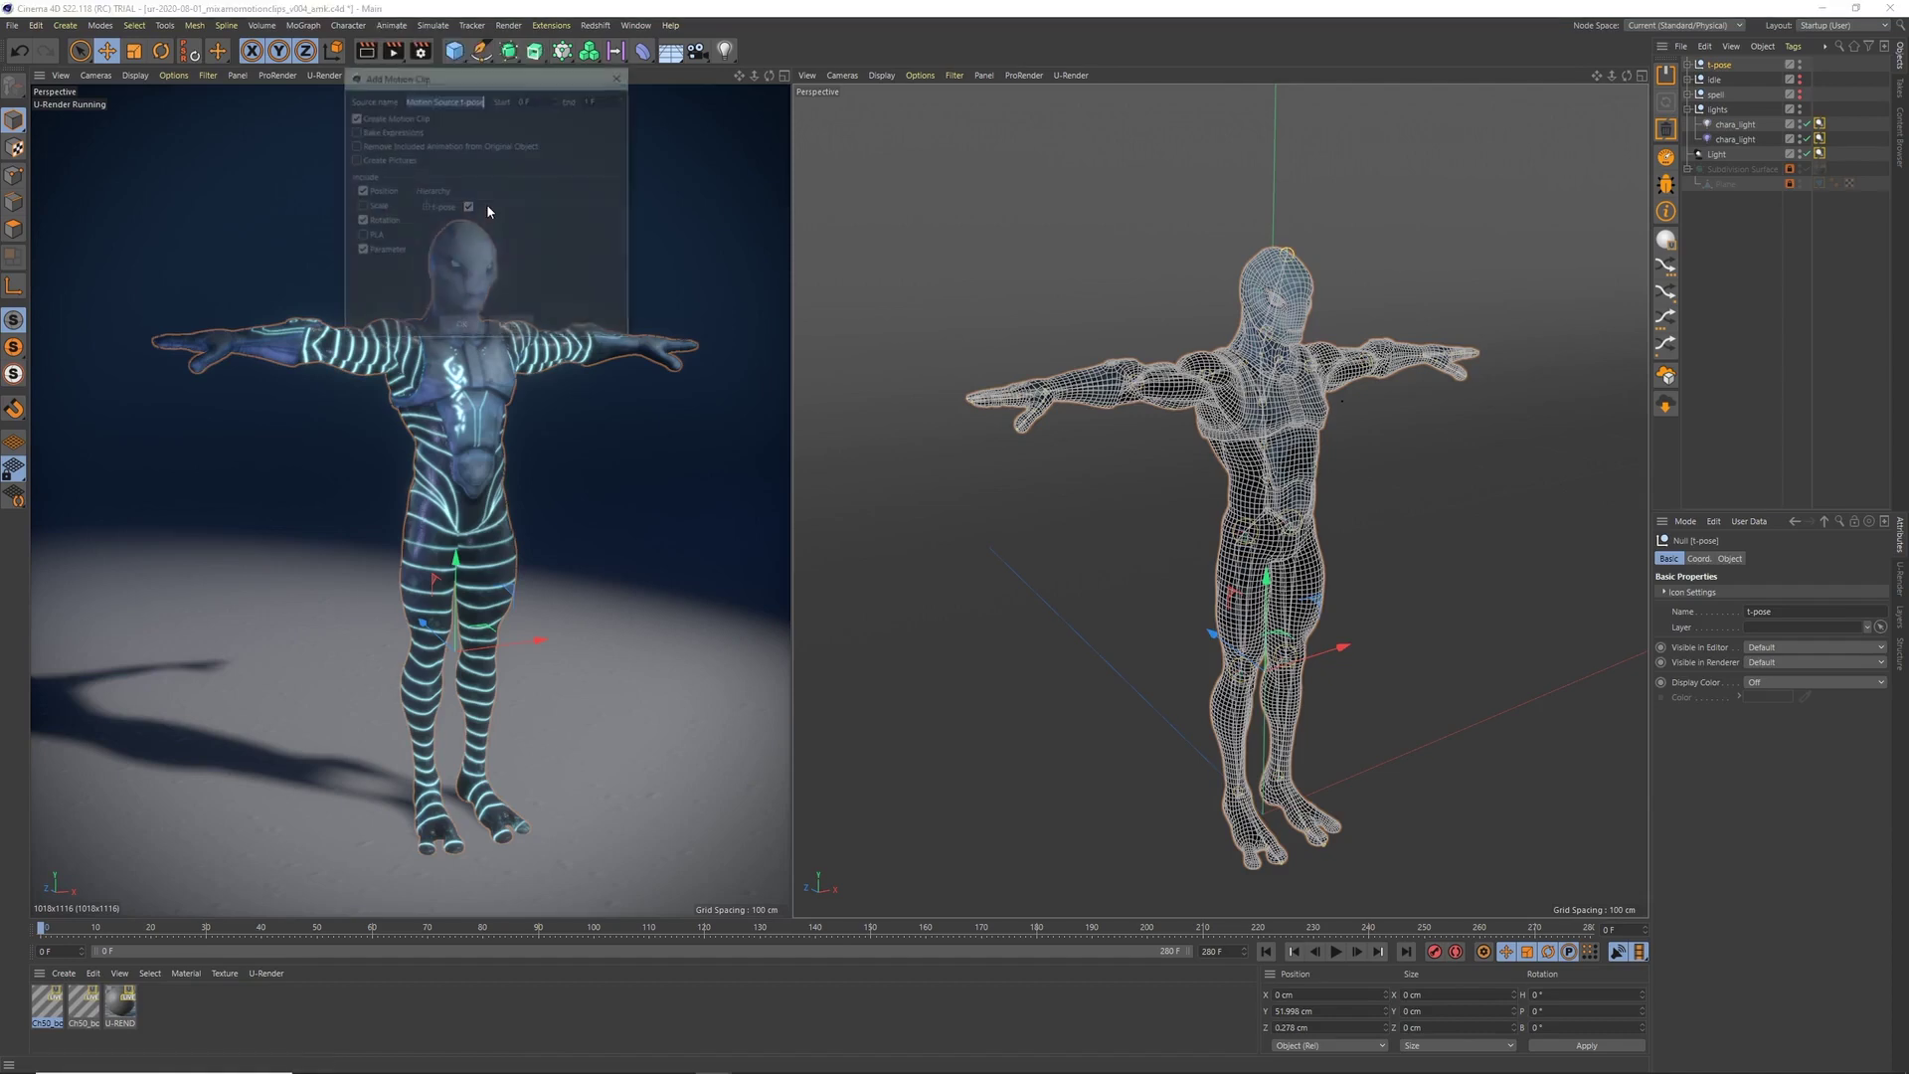
{"action": "left_click", "coordinate": [355, 145]}
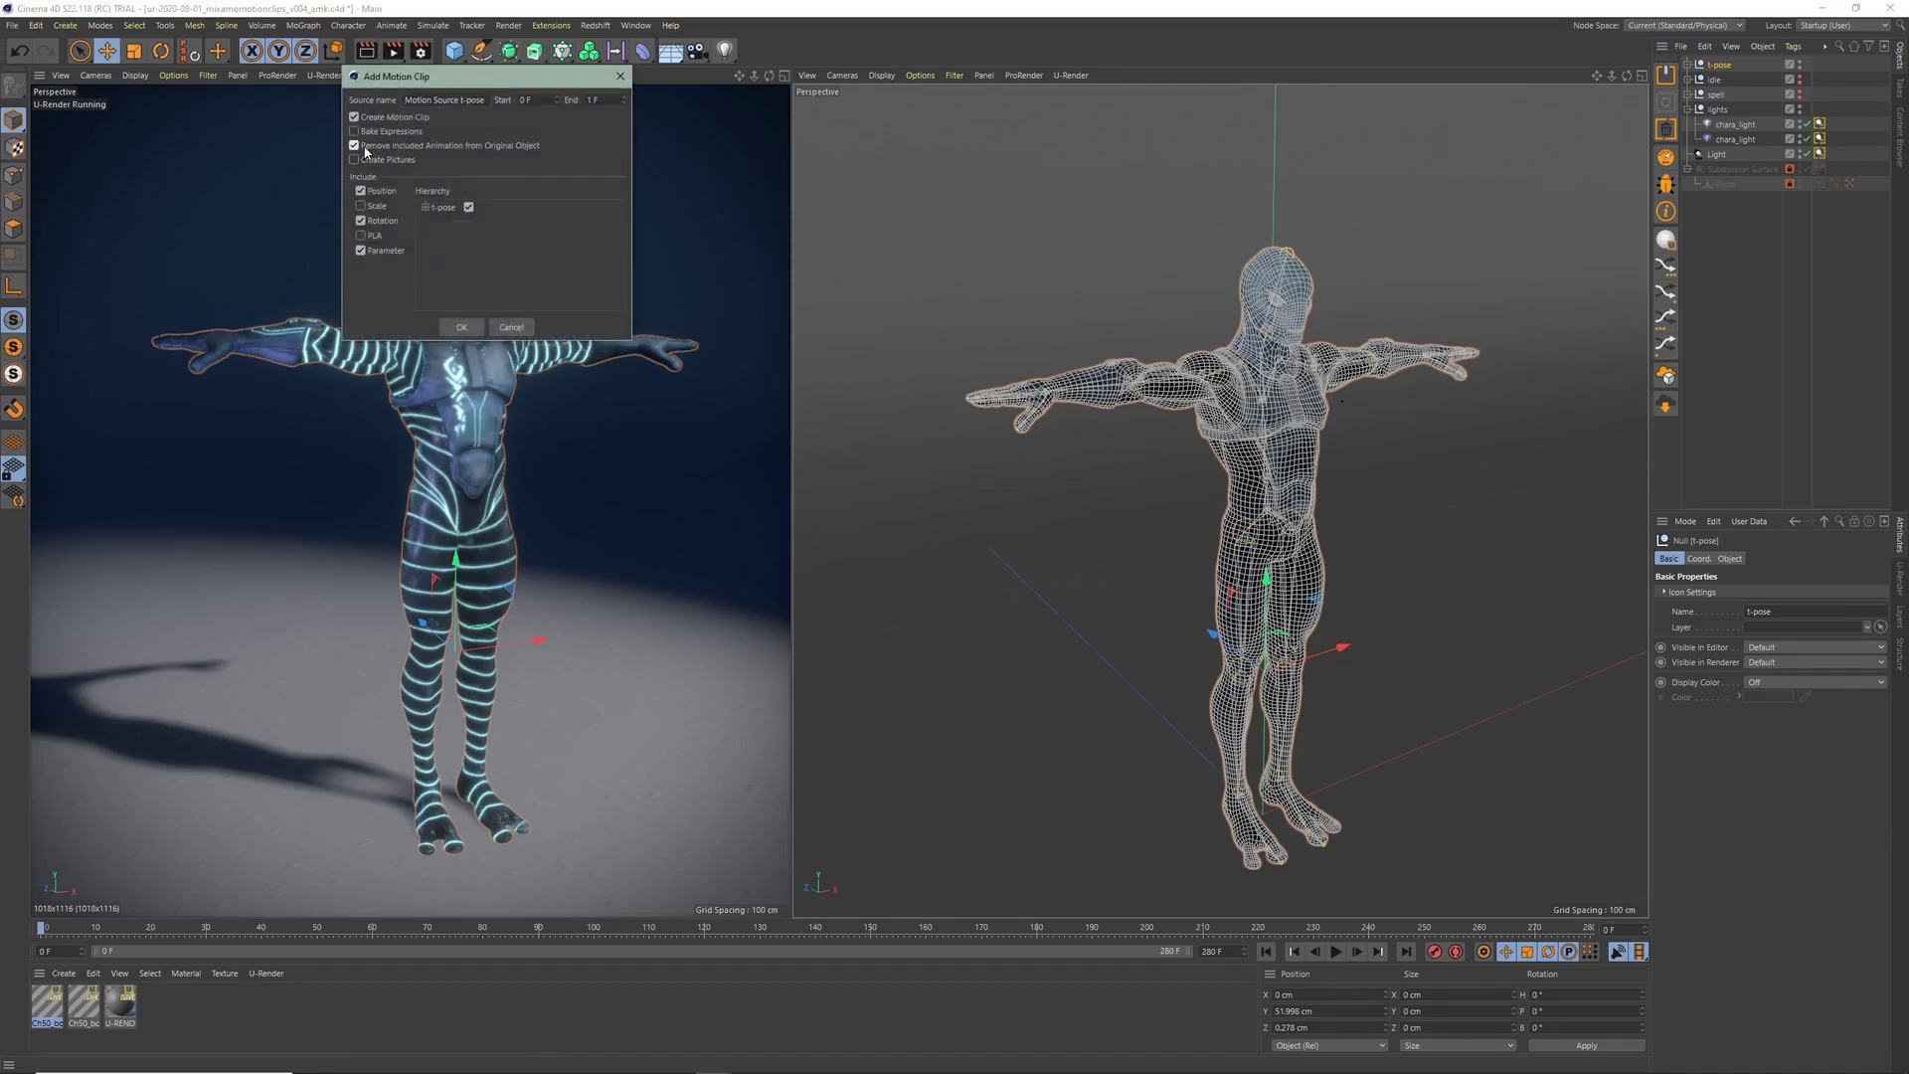
{"action": "left_click", "coordinate": [462, 327]}
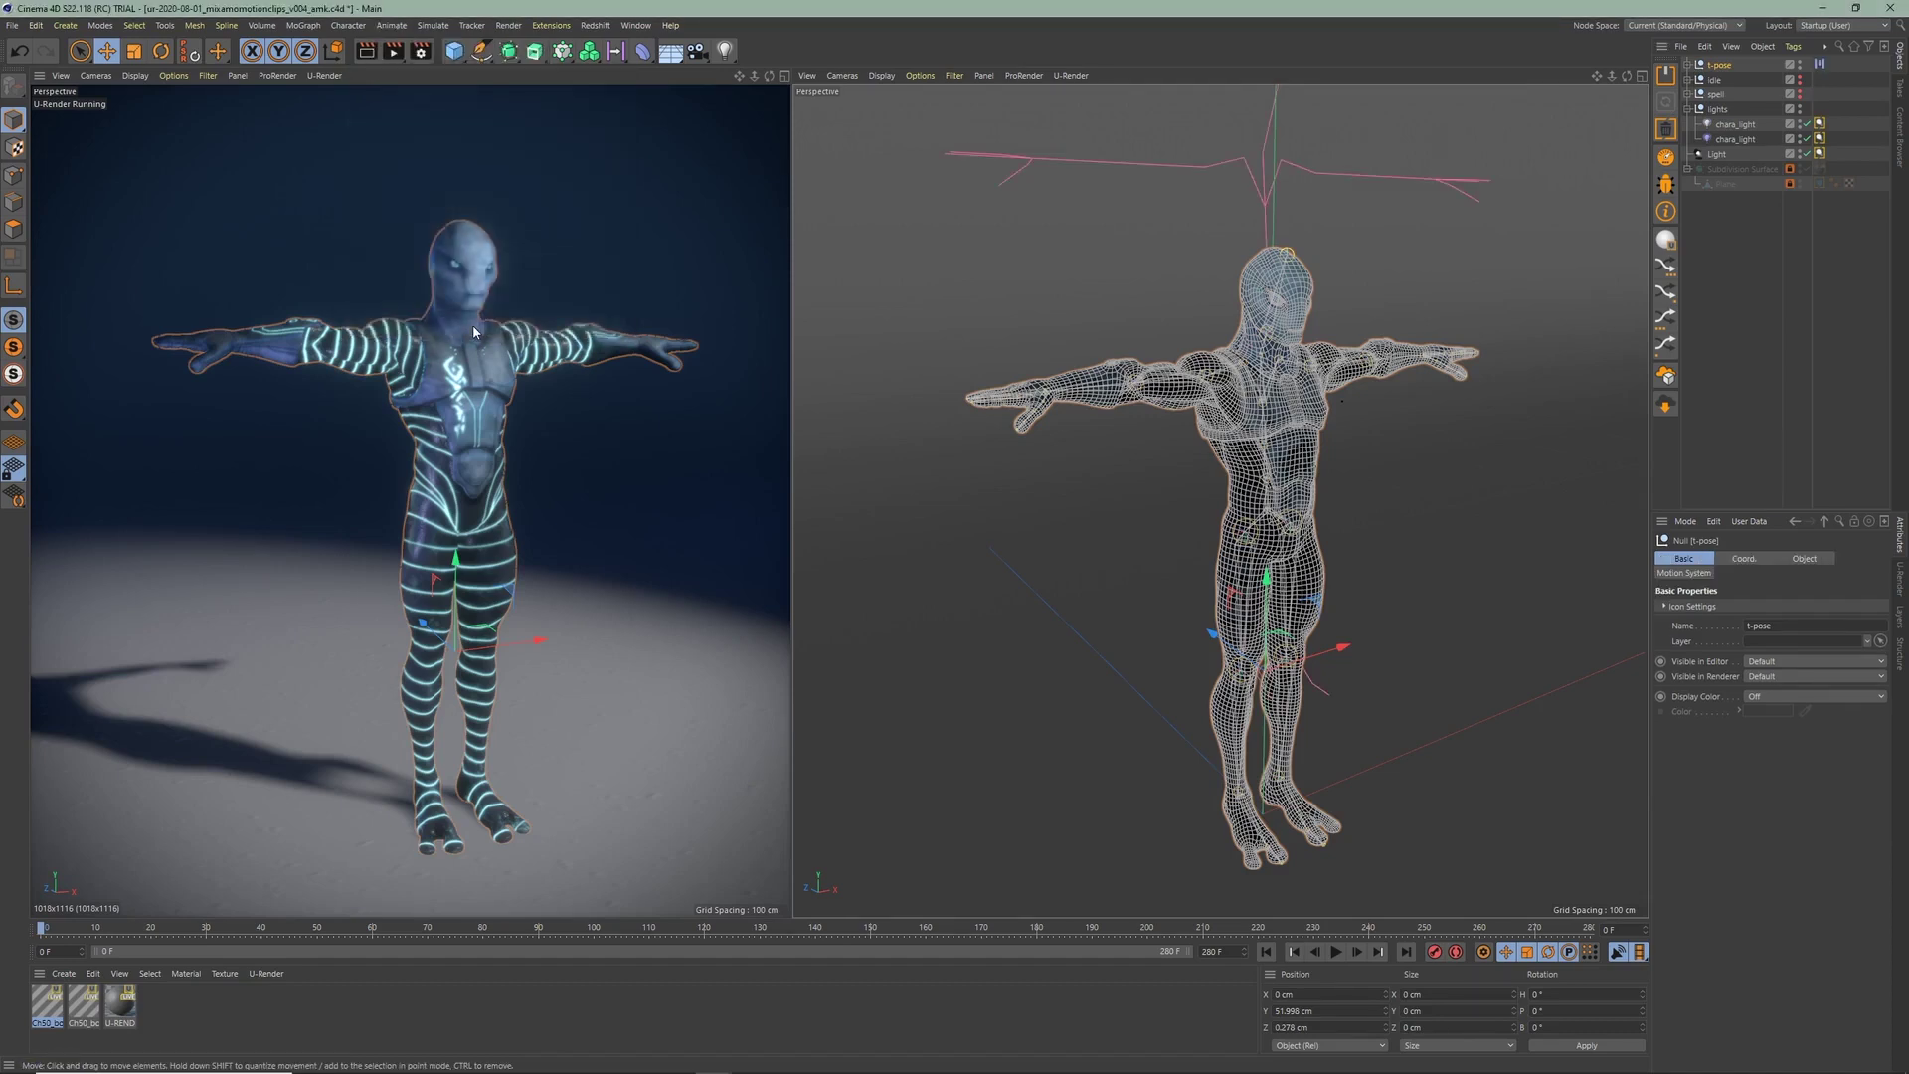
Open the t-pose motion system in the Timeline and move the window over the perspective view
{"action": "left_click", "coordinate": [1819, 63]}
{"action": "left_click", "coordinate": [1802, 641]}
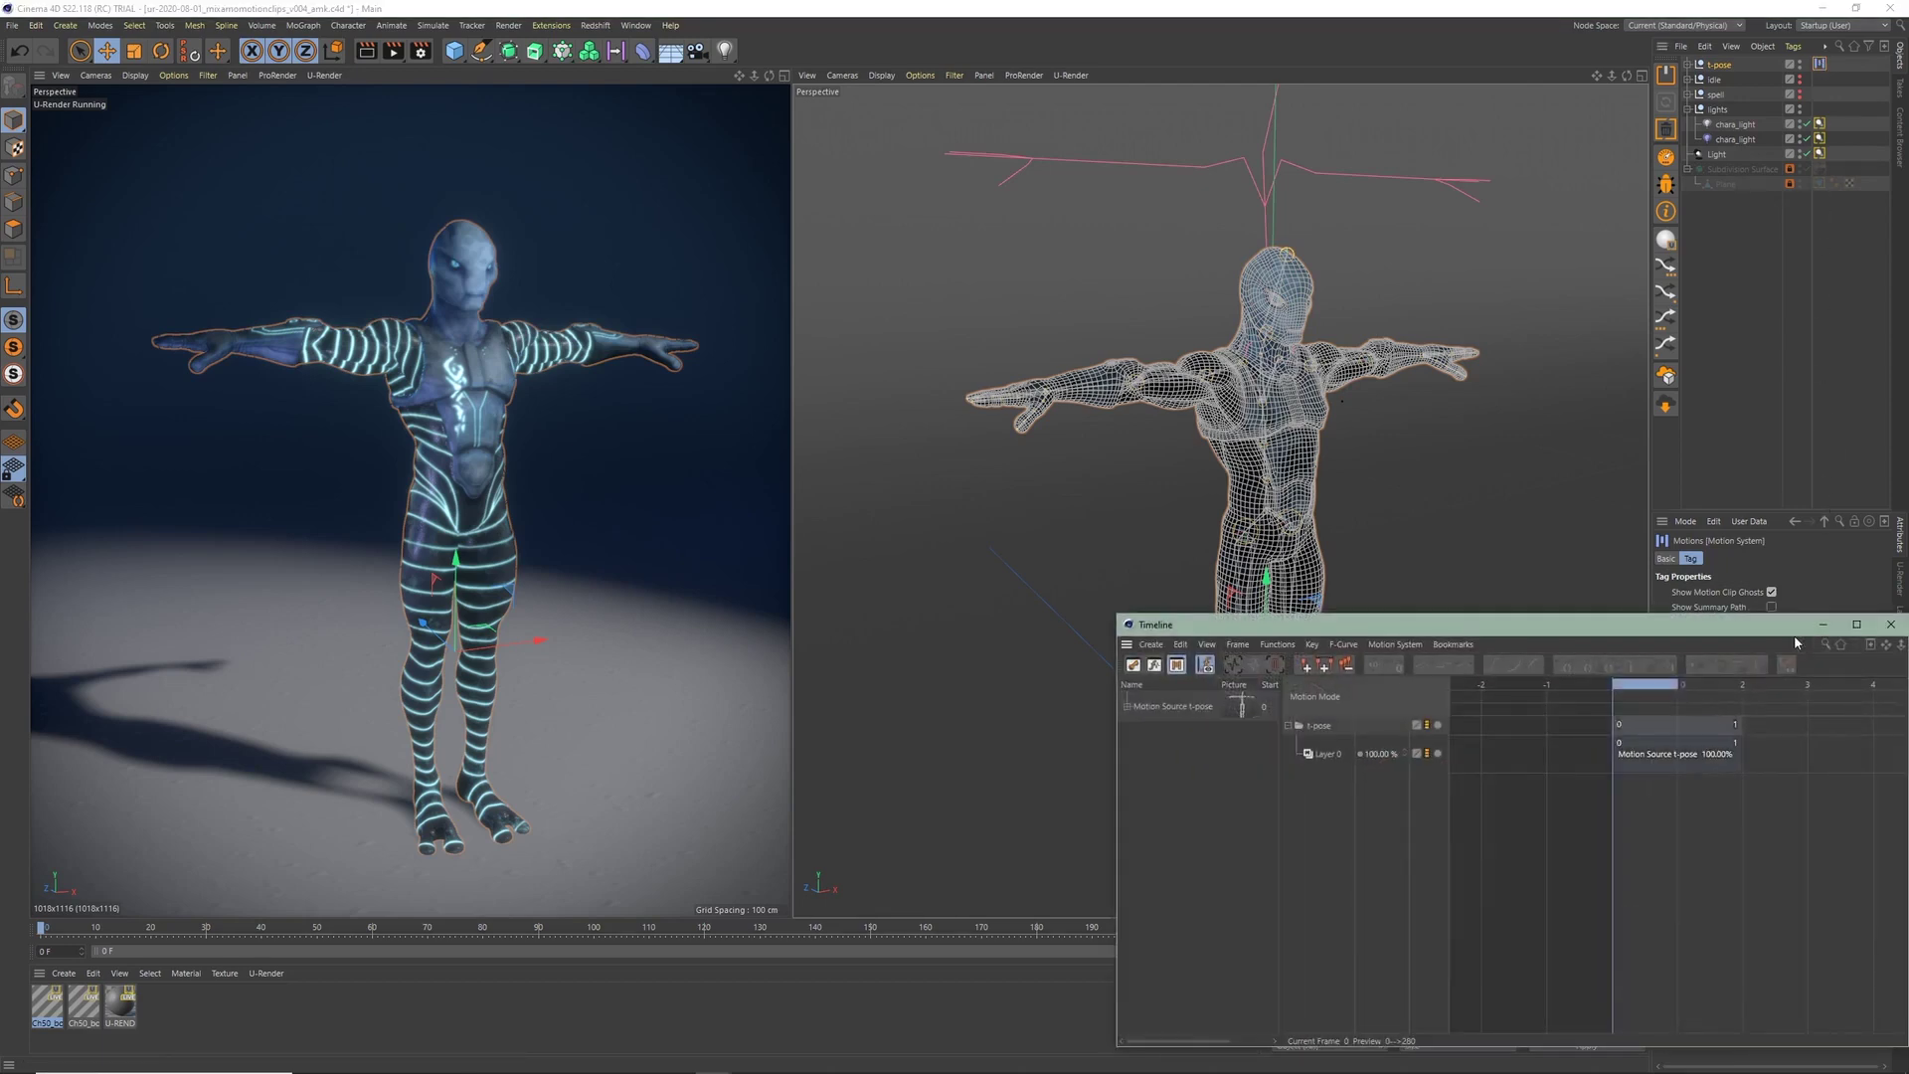
{"action": "left_click_drag", "start_coordinate": [1652, 630], "coordinate": [1250, 556]}
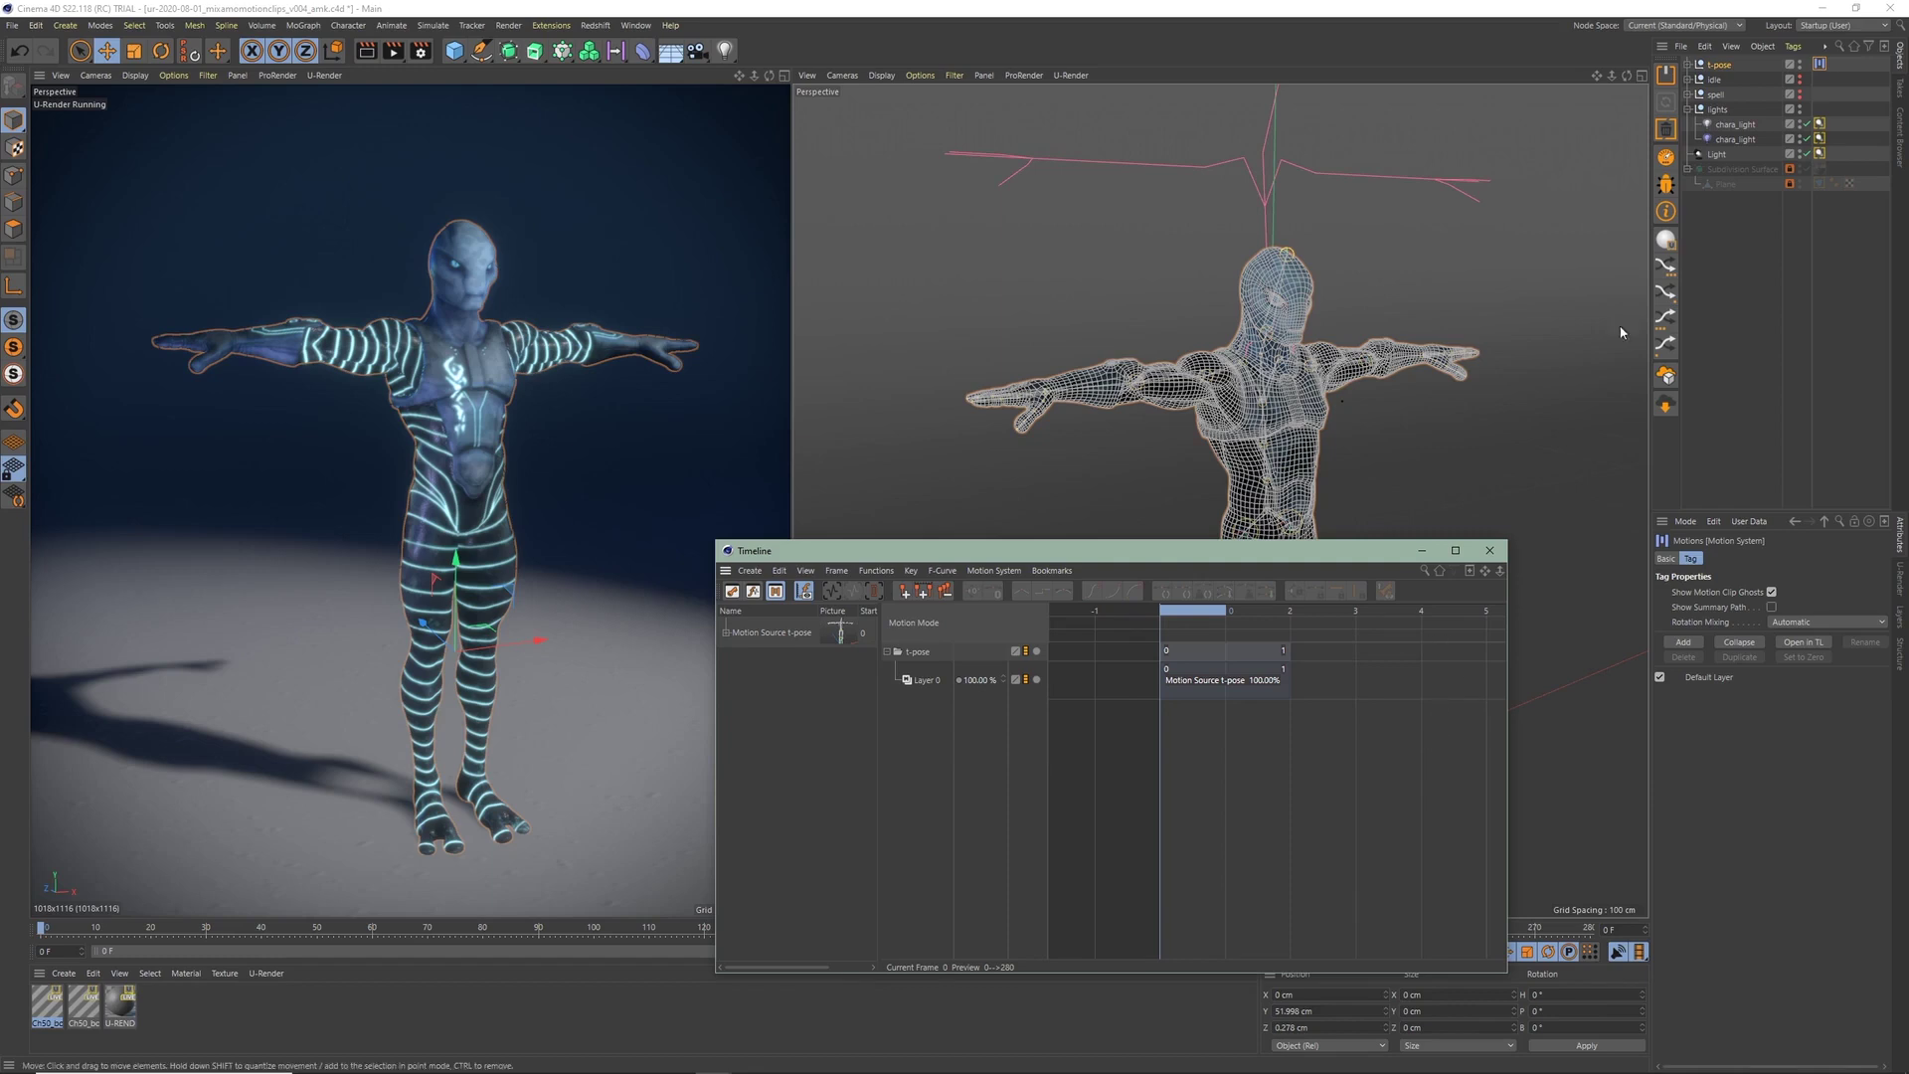
Add a motion clip to the idle null with Remove Included Animation from Original Object turned off
{"action": "left_click", "coordinate": [1716, 79]}
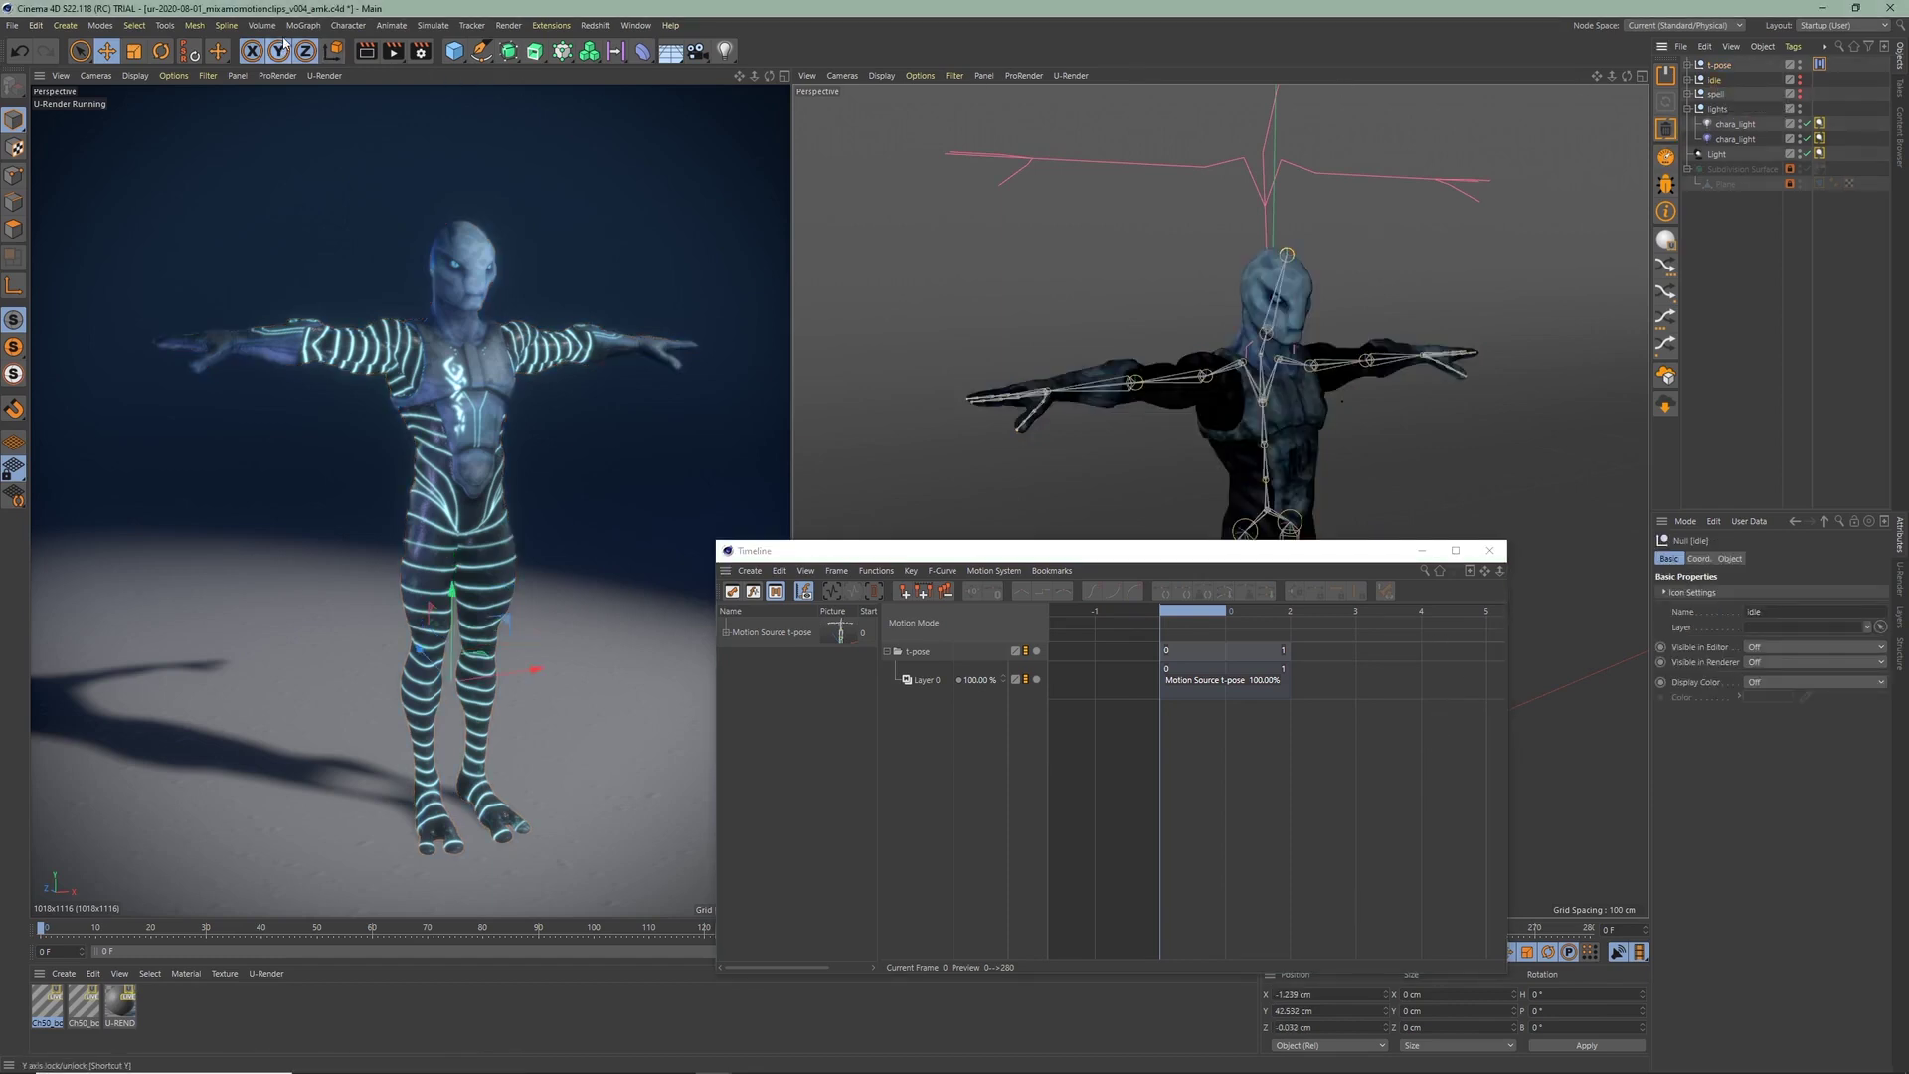
{"action": "left_click", "coordinate": [391, 25]}
{"action": "left_click", "coordinate": [462, 202]}
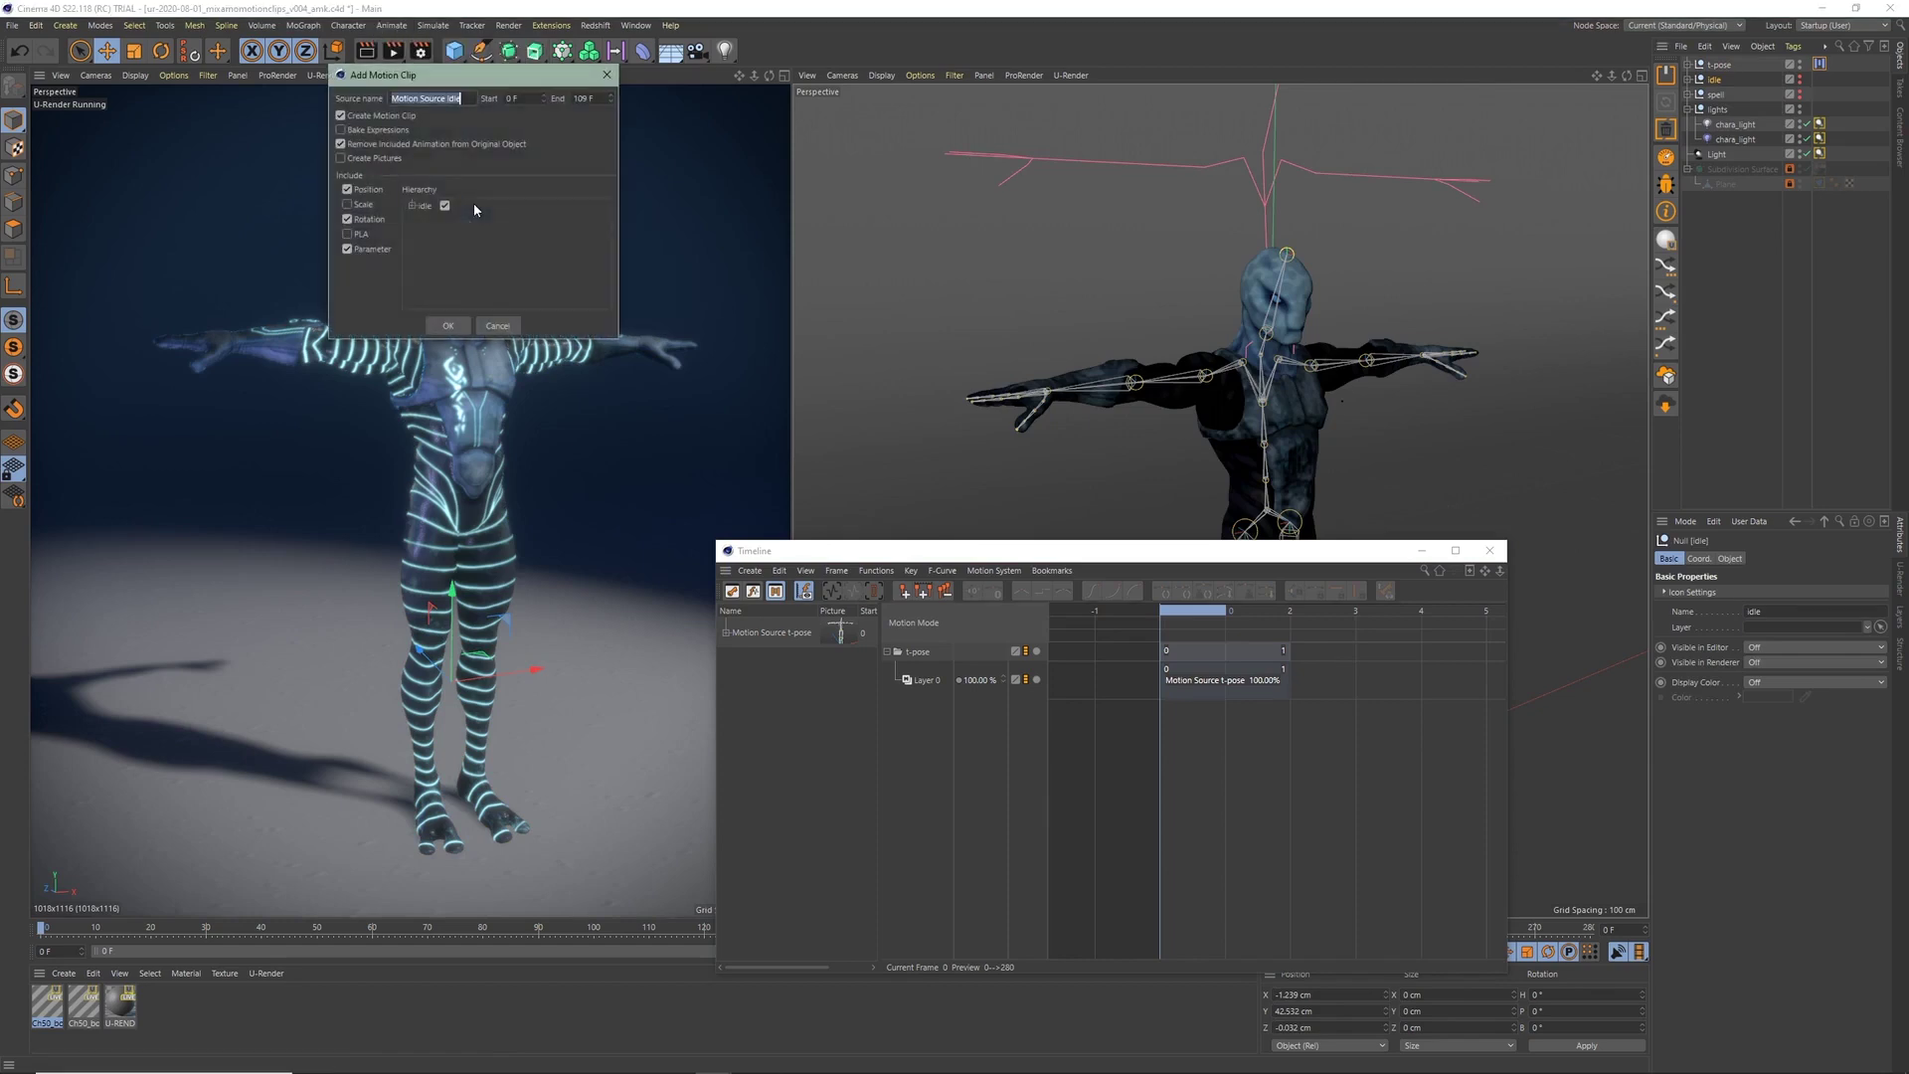
{"action": "left_click", "coordinate": [412, 146]}
{"action": "left_click", "coordinate": [448, 325]}
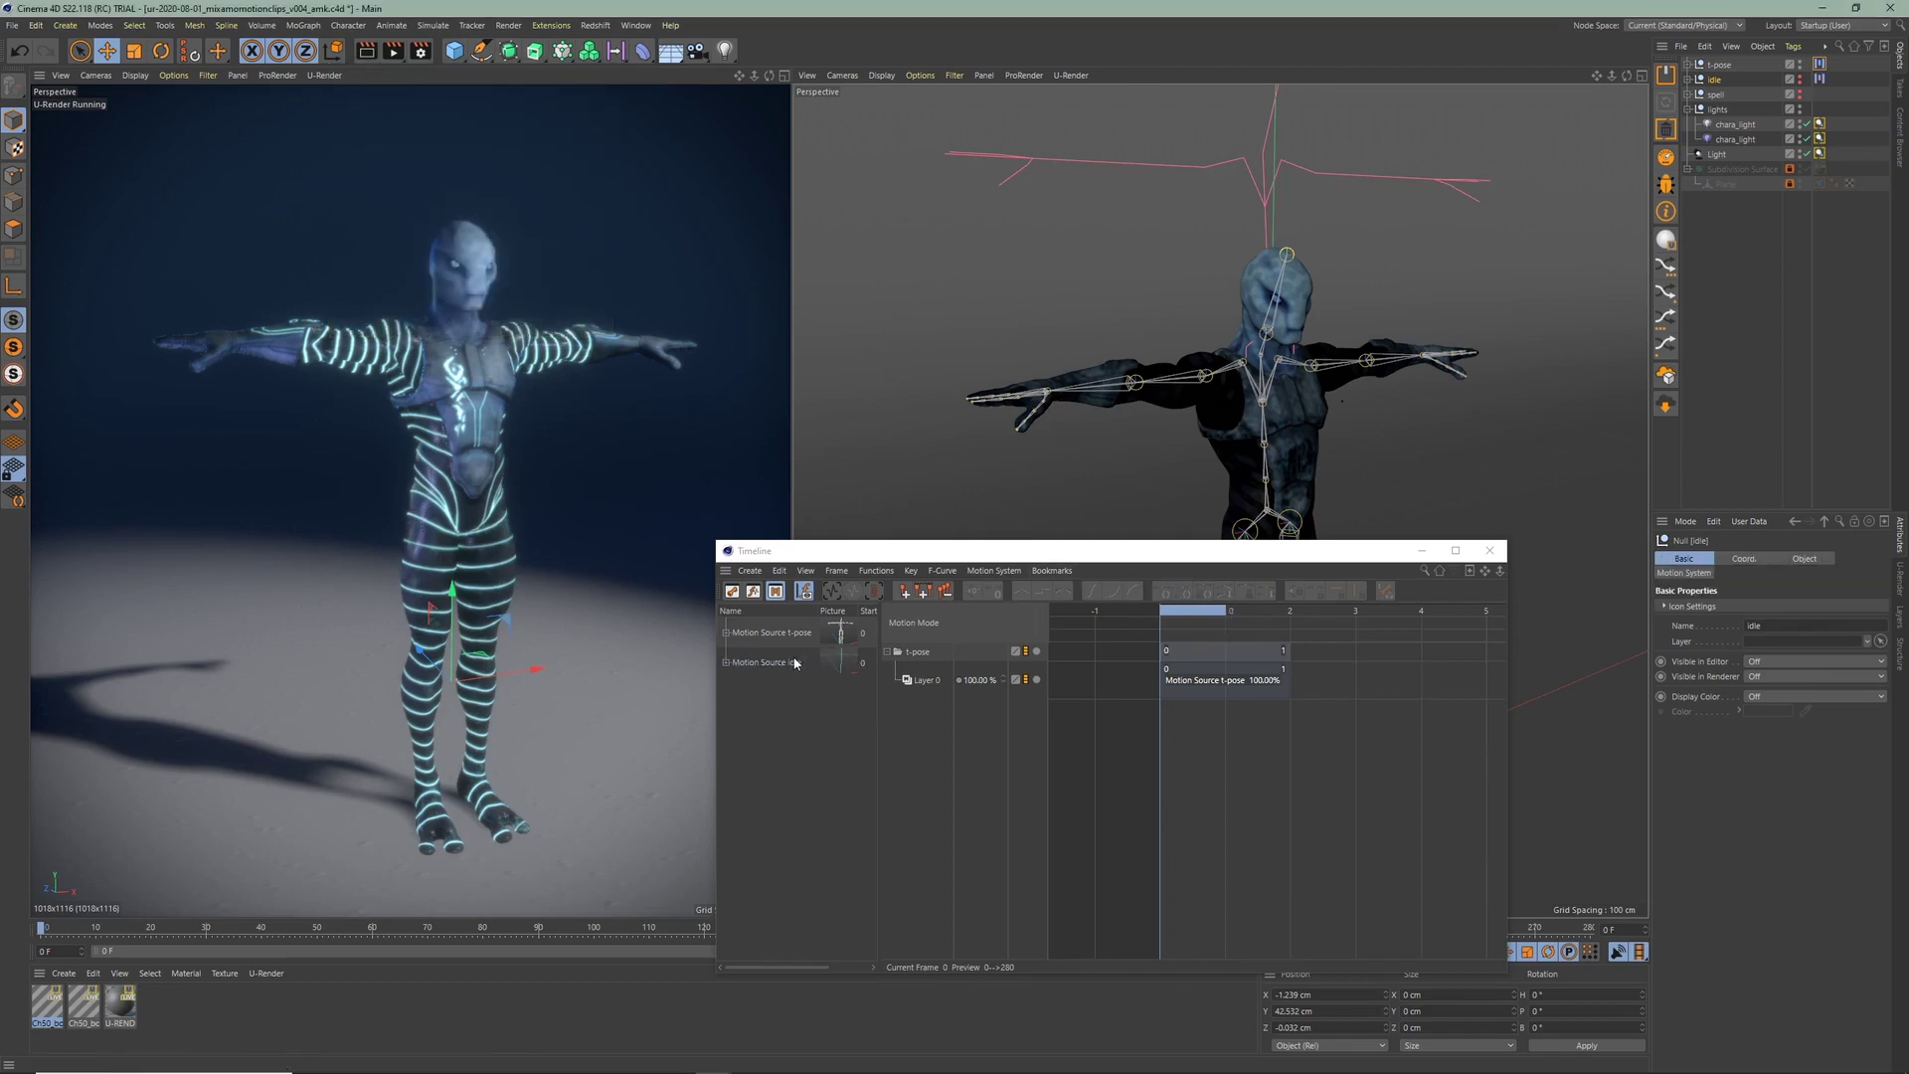
Place the idle motion source on t-pose Layer 0 behind the t-pose clip and extend the t-pose clip to frame 14
{"action": "left_click_drag", "start_coordinate": [786, 665], "coordinate": [801, 688]}
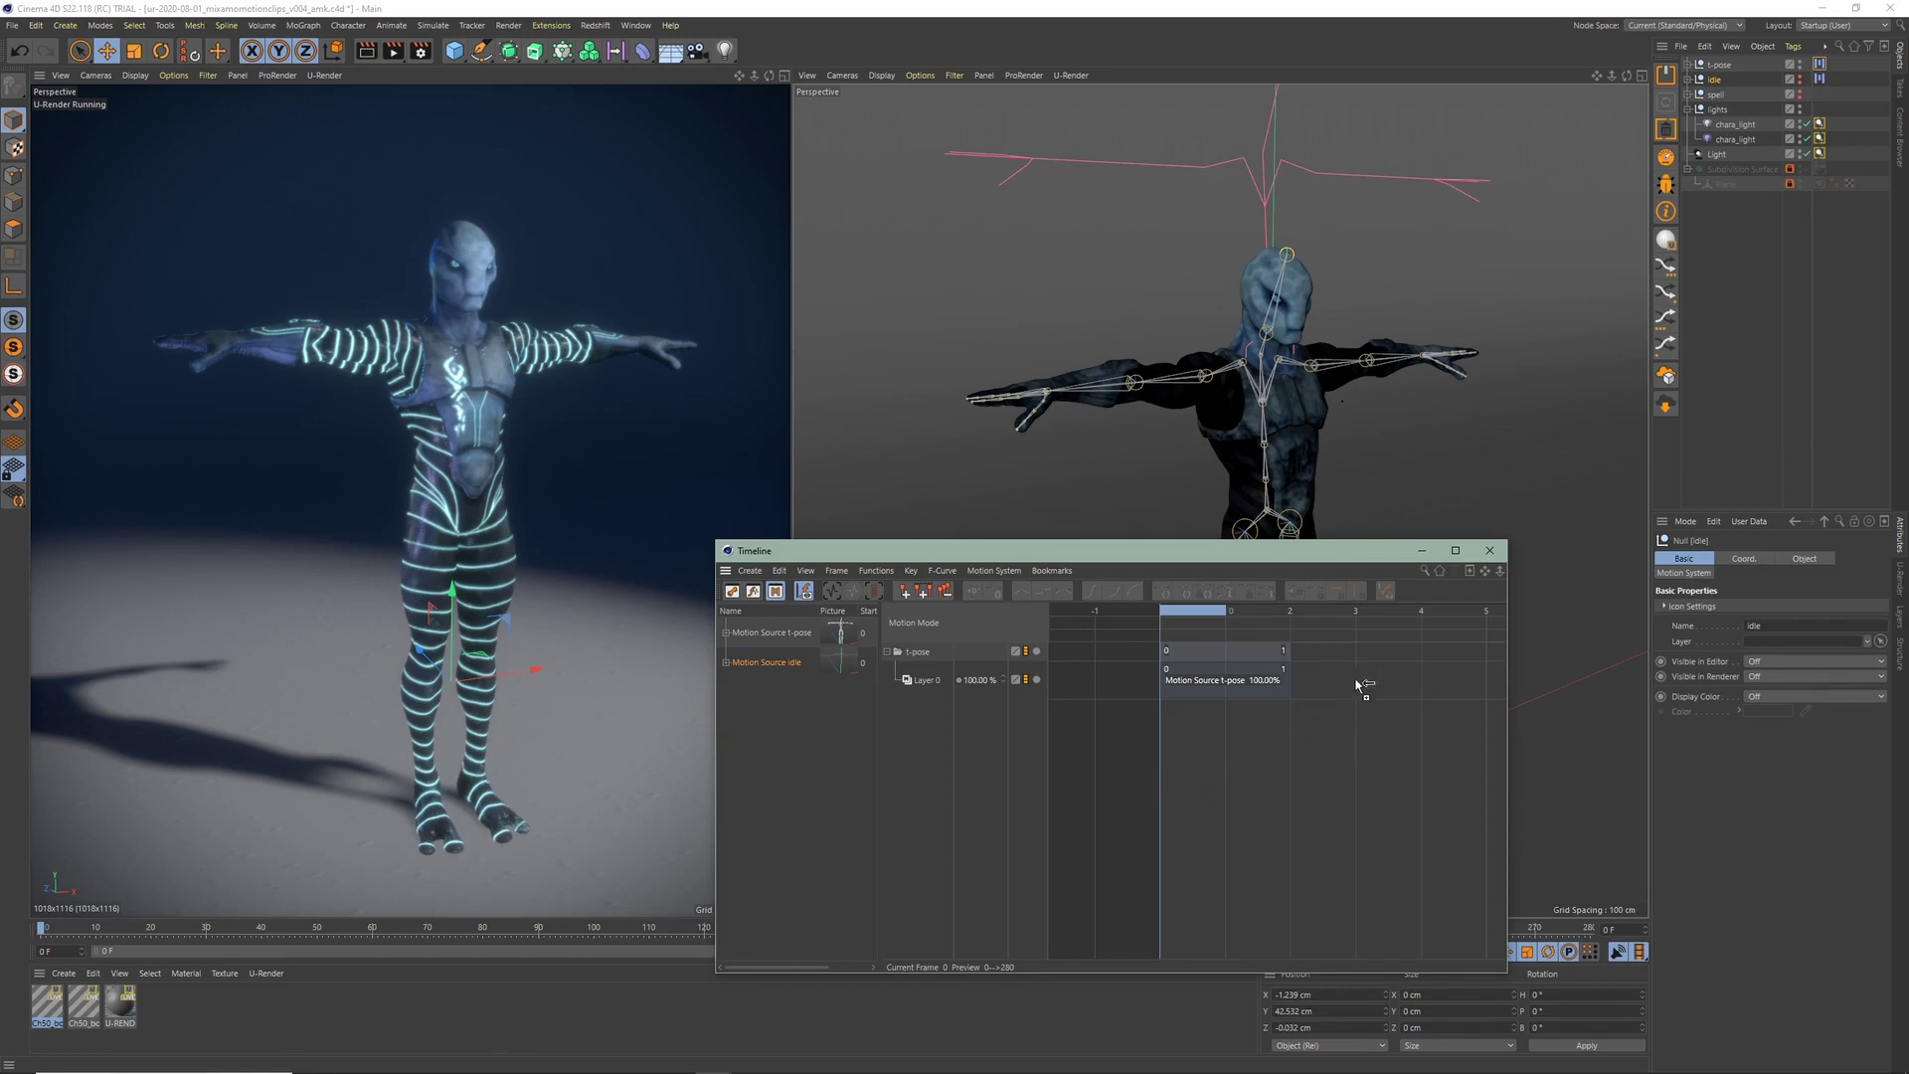
{"action": "left_click_drag", "start_coordinate": [1362, 684], "coordinate": [1352, 630]}
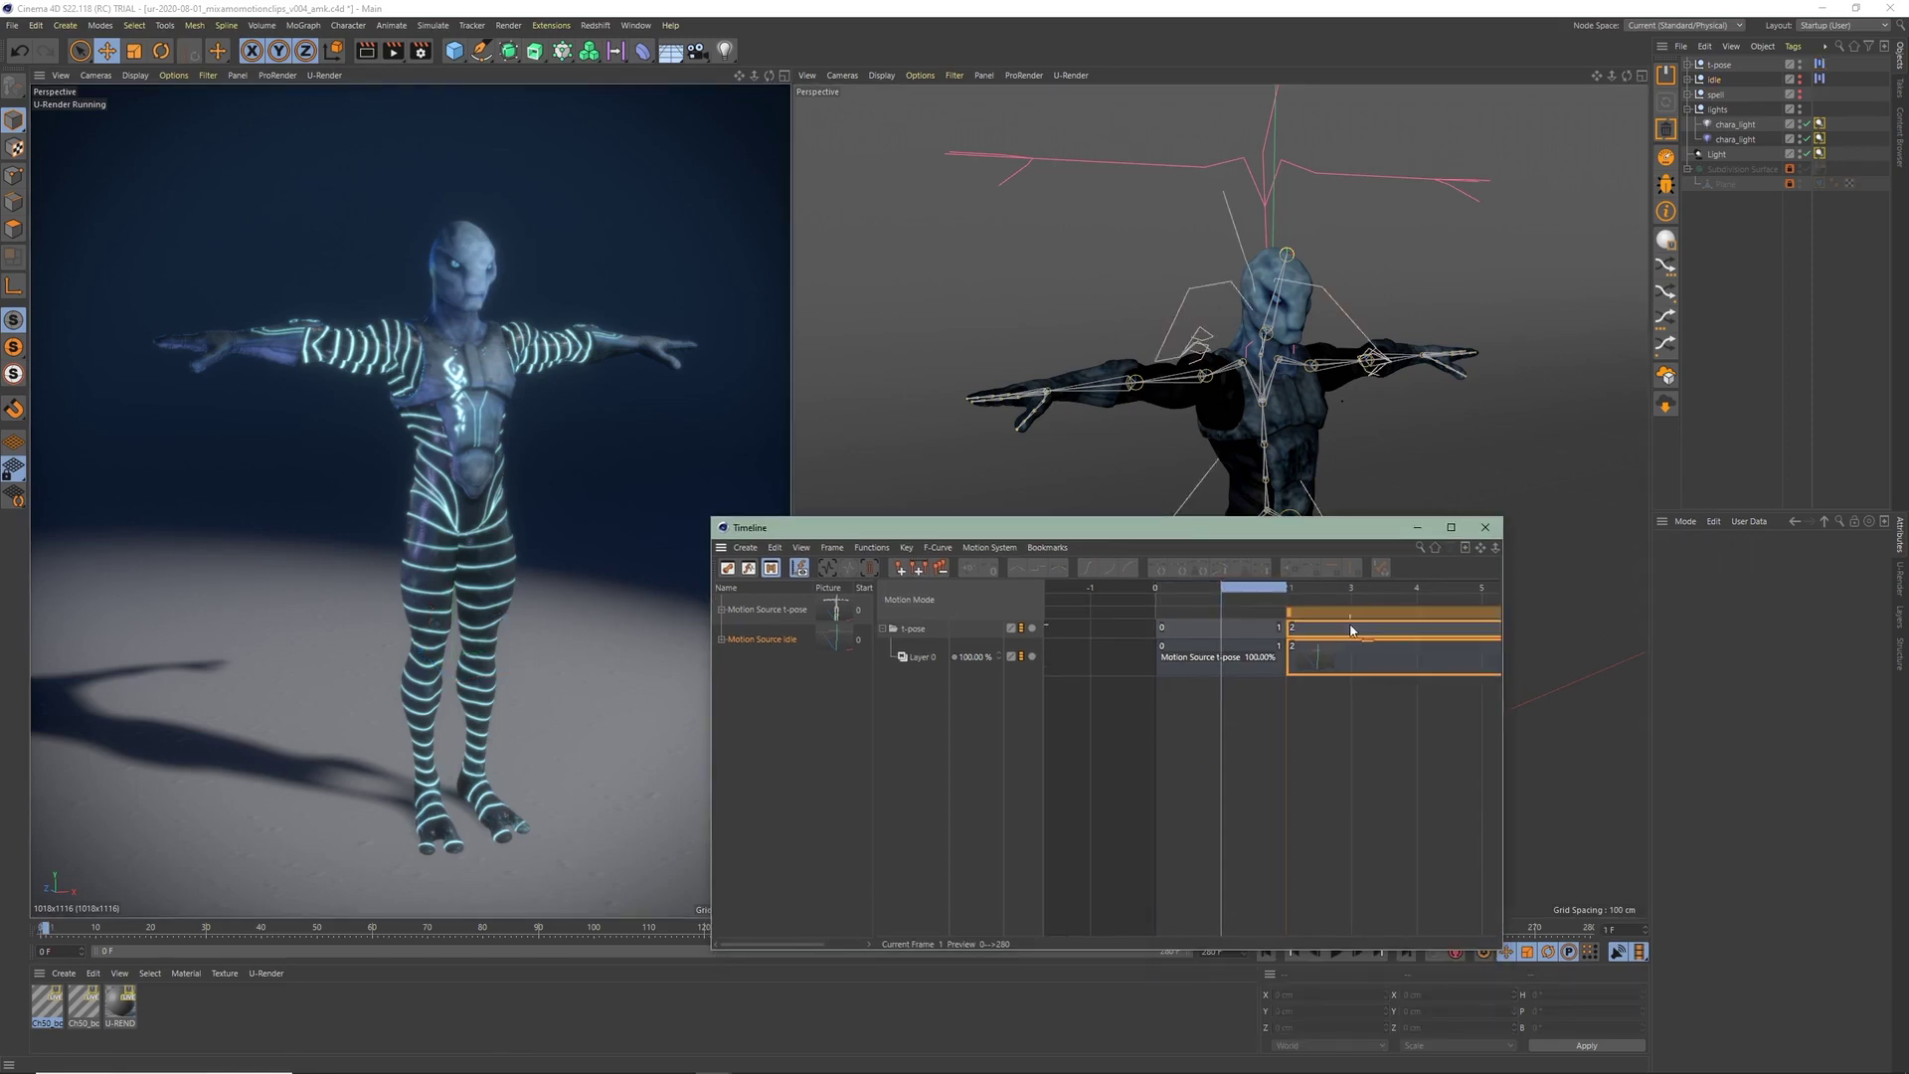
{"action": "left_click", "coordinate": [1327, 589]}
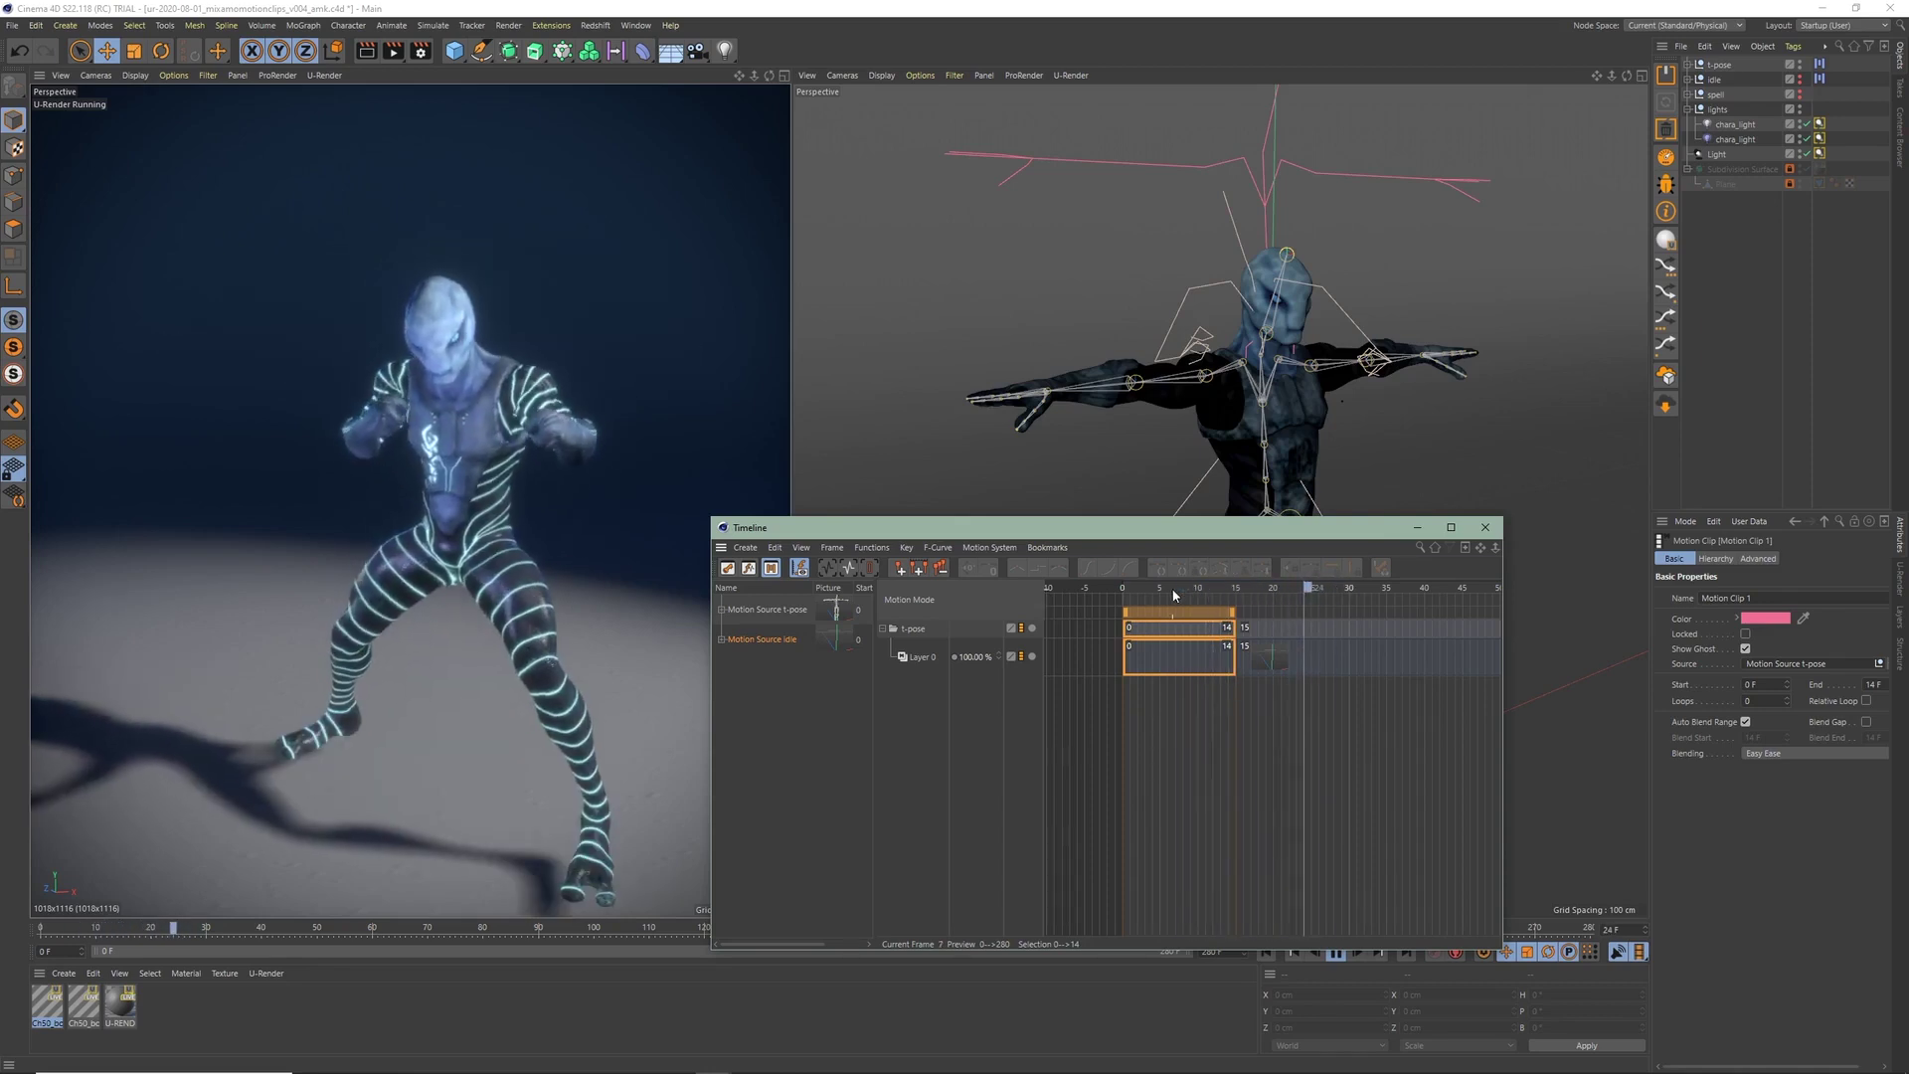
Move the idle clip to start at frame 8 so it overlaps and blends with the t-pose clip
{"action": "key", "text": "F8"}
{"action": "left_click", "coordinate": [1288, 630]}
{"action": "left_click_drag", "start_coordinate": [1288, 629], "coordinate": [1236, 629]}
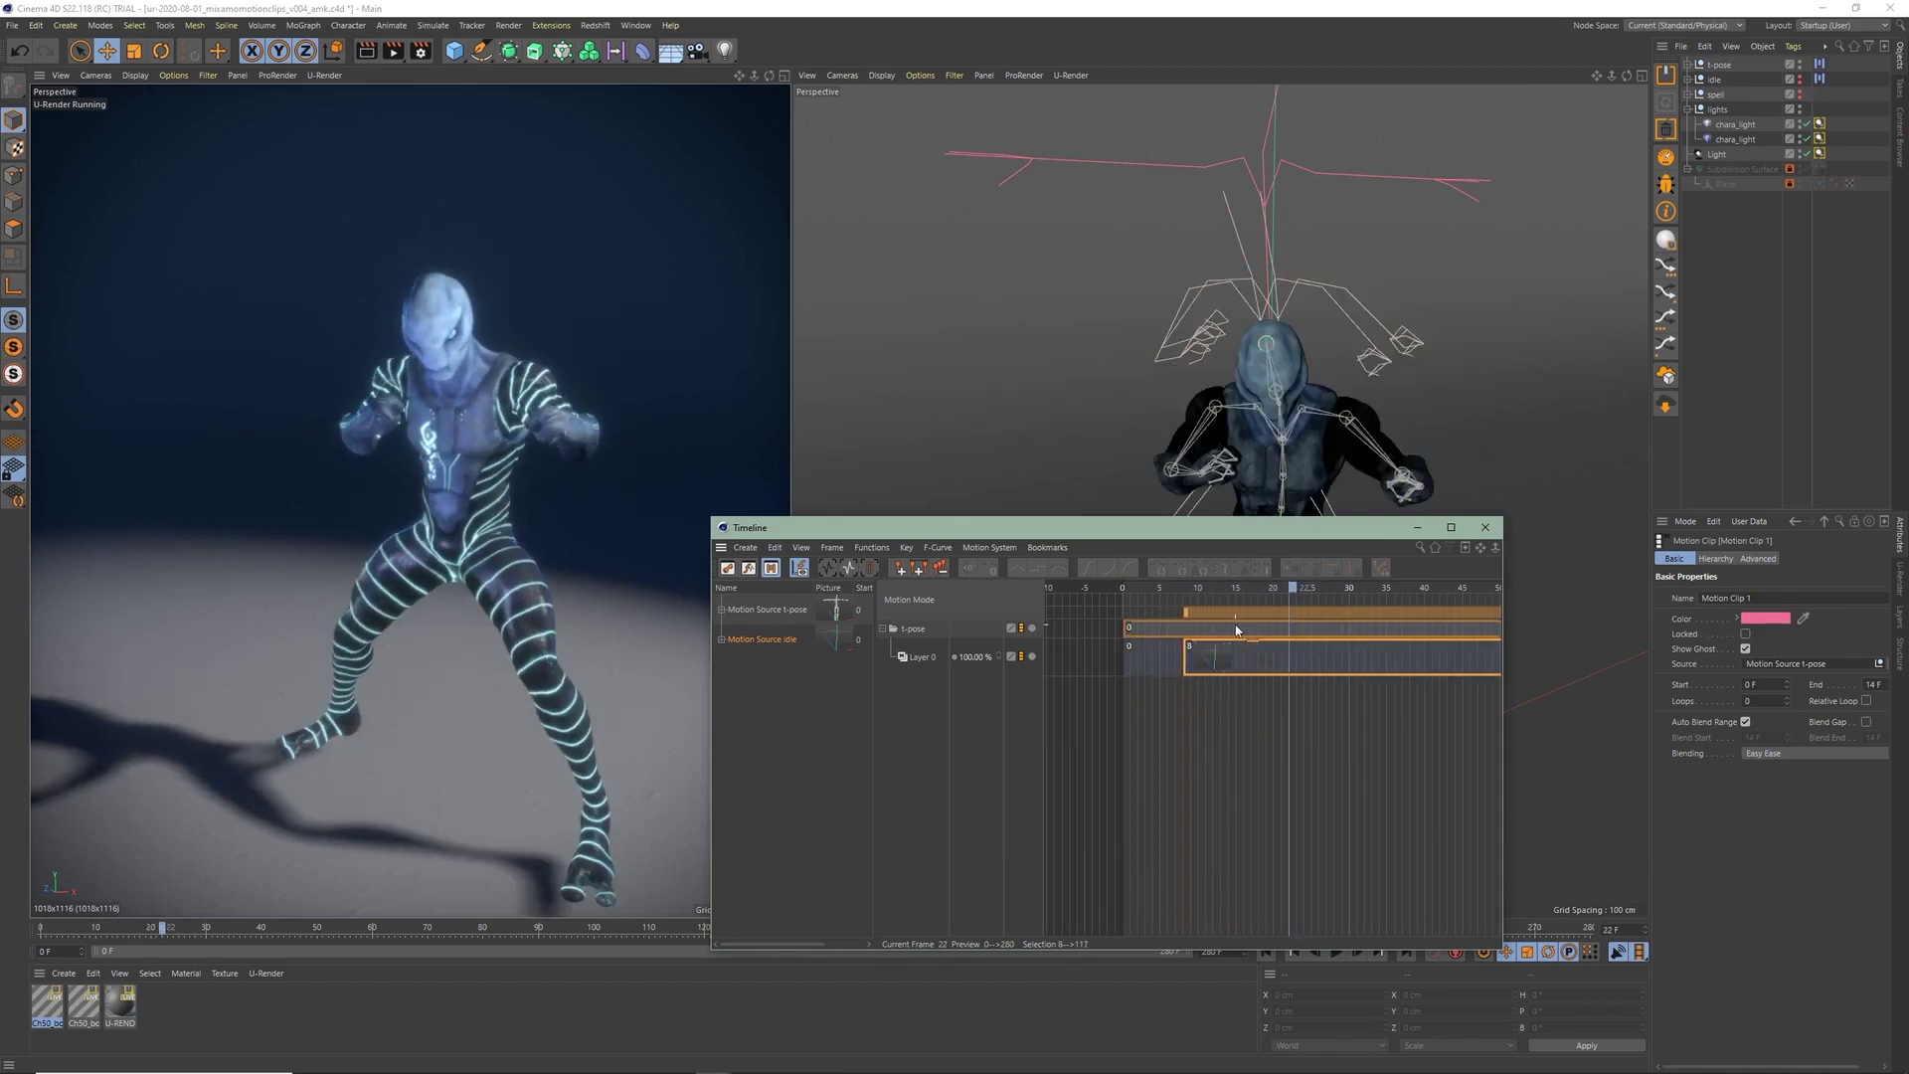
Play the blend from t-pose to idle repeatedly to review the transition
{"action": "left_click", "coordinate": [1156, 594]}
{"action": "key", "text": "F8"}
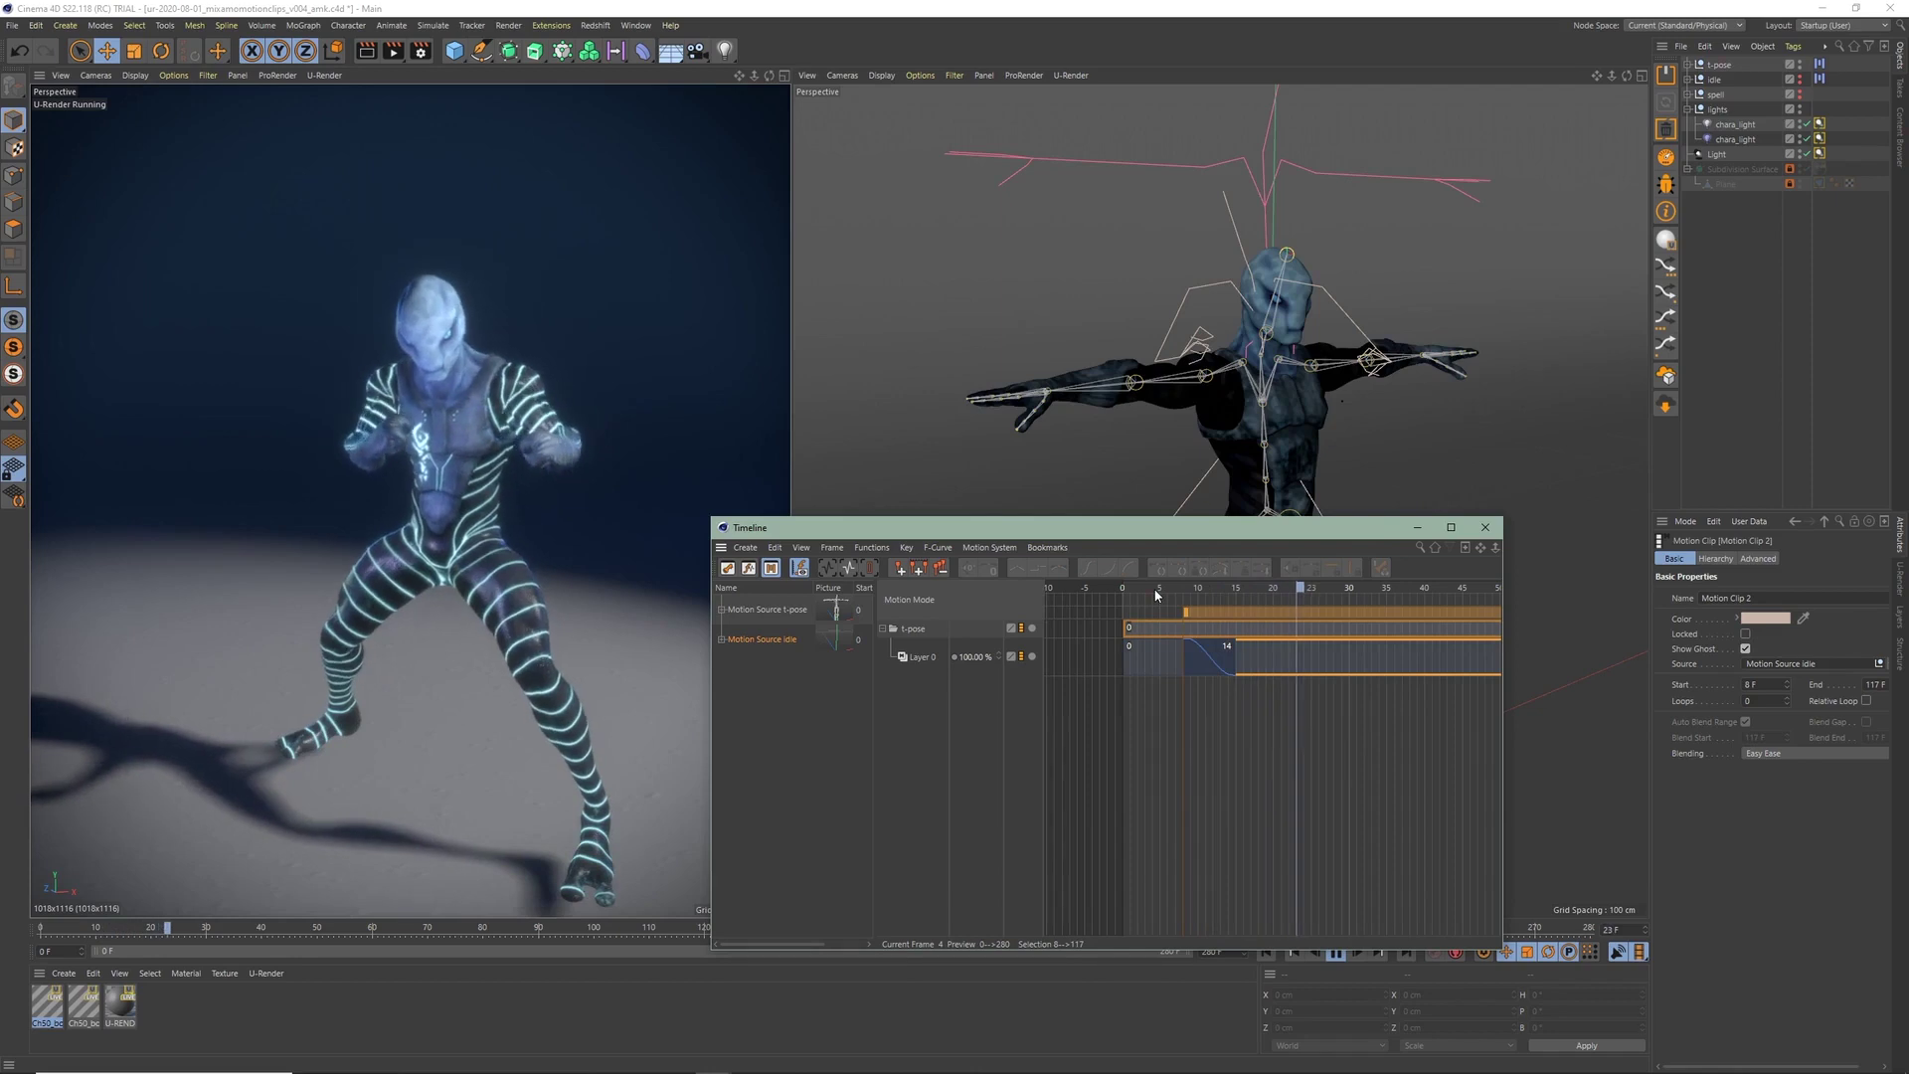
{"action": "left_click", "coordinate": [1157, 592]}
{"action": "key", "text": "F8"}
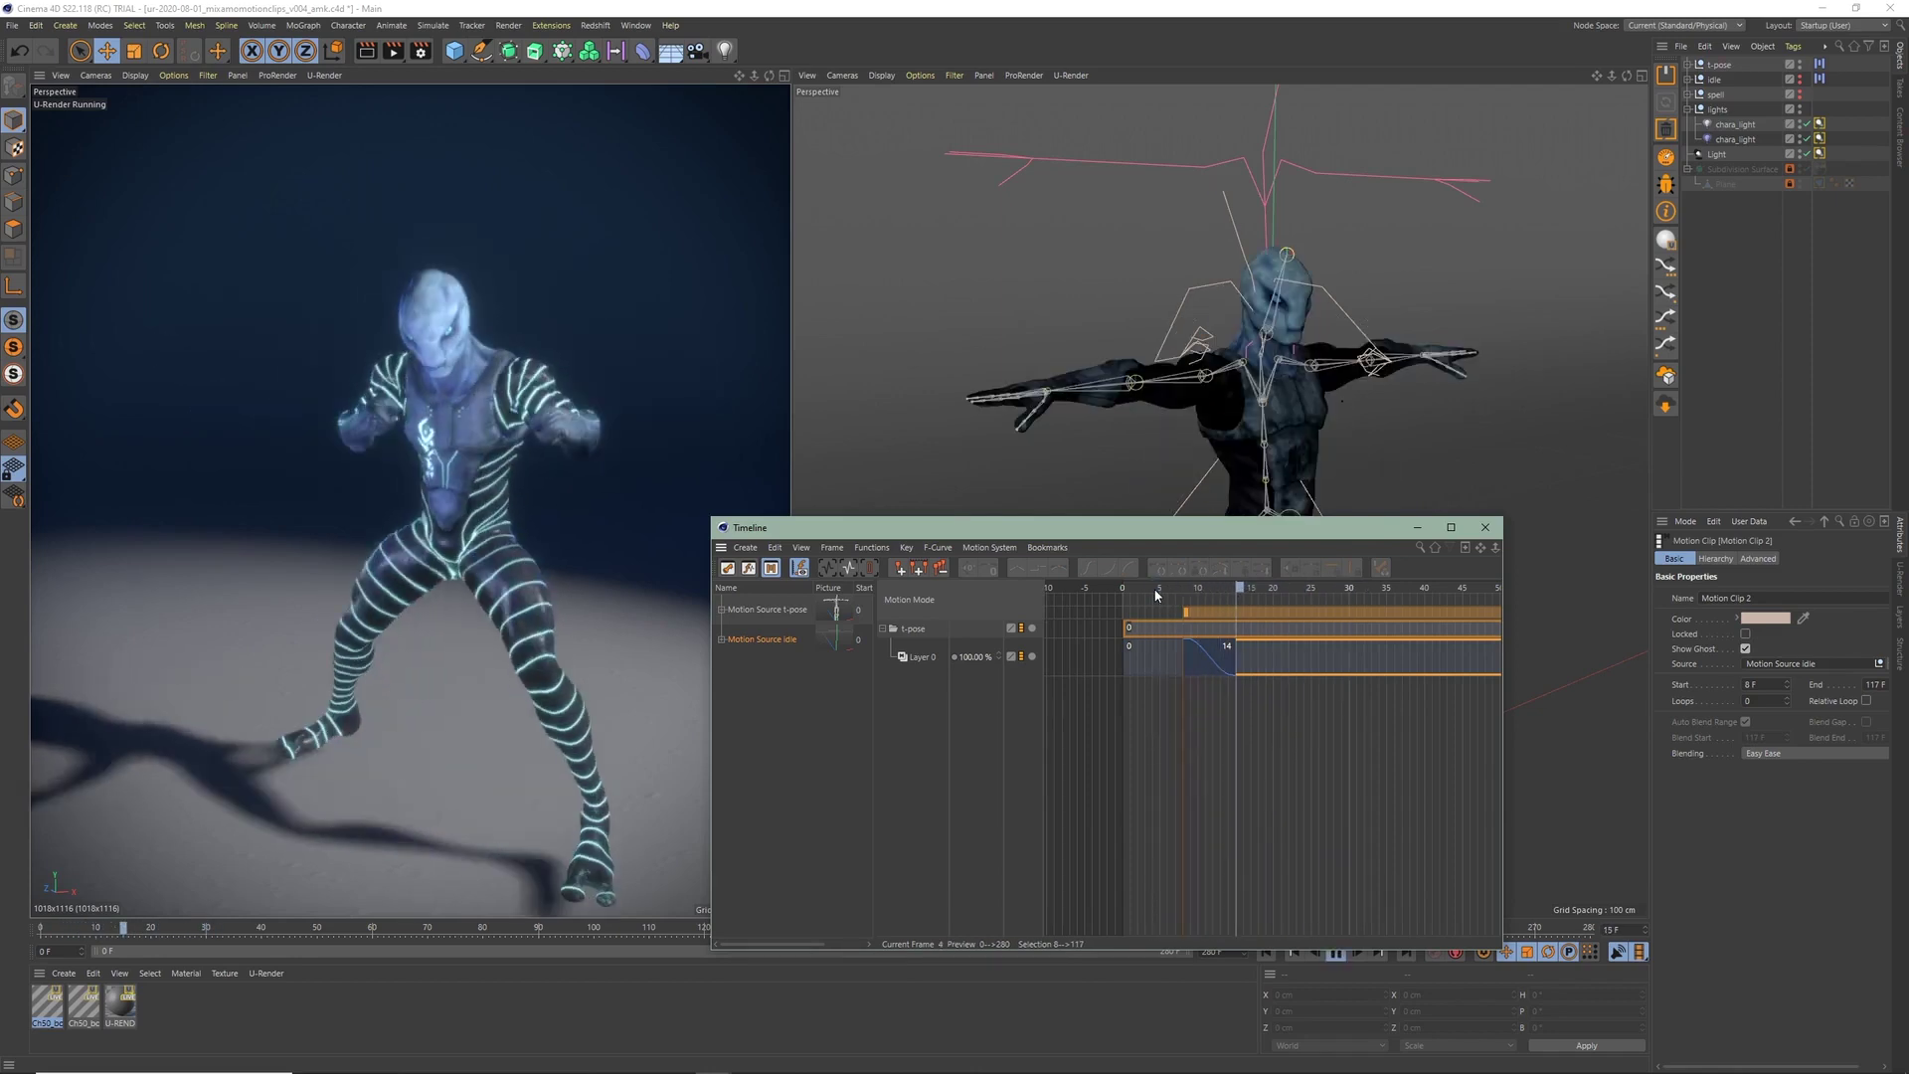
{"action": "left_click", "coordinate": [1167, 589]}
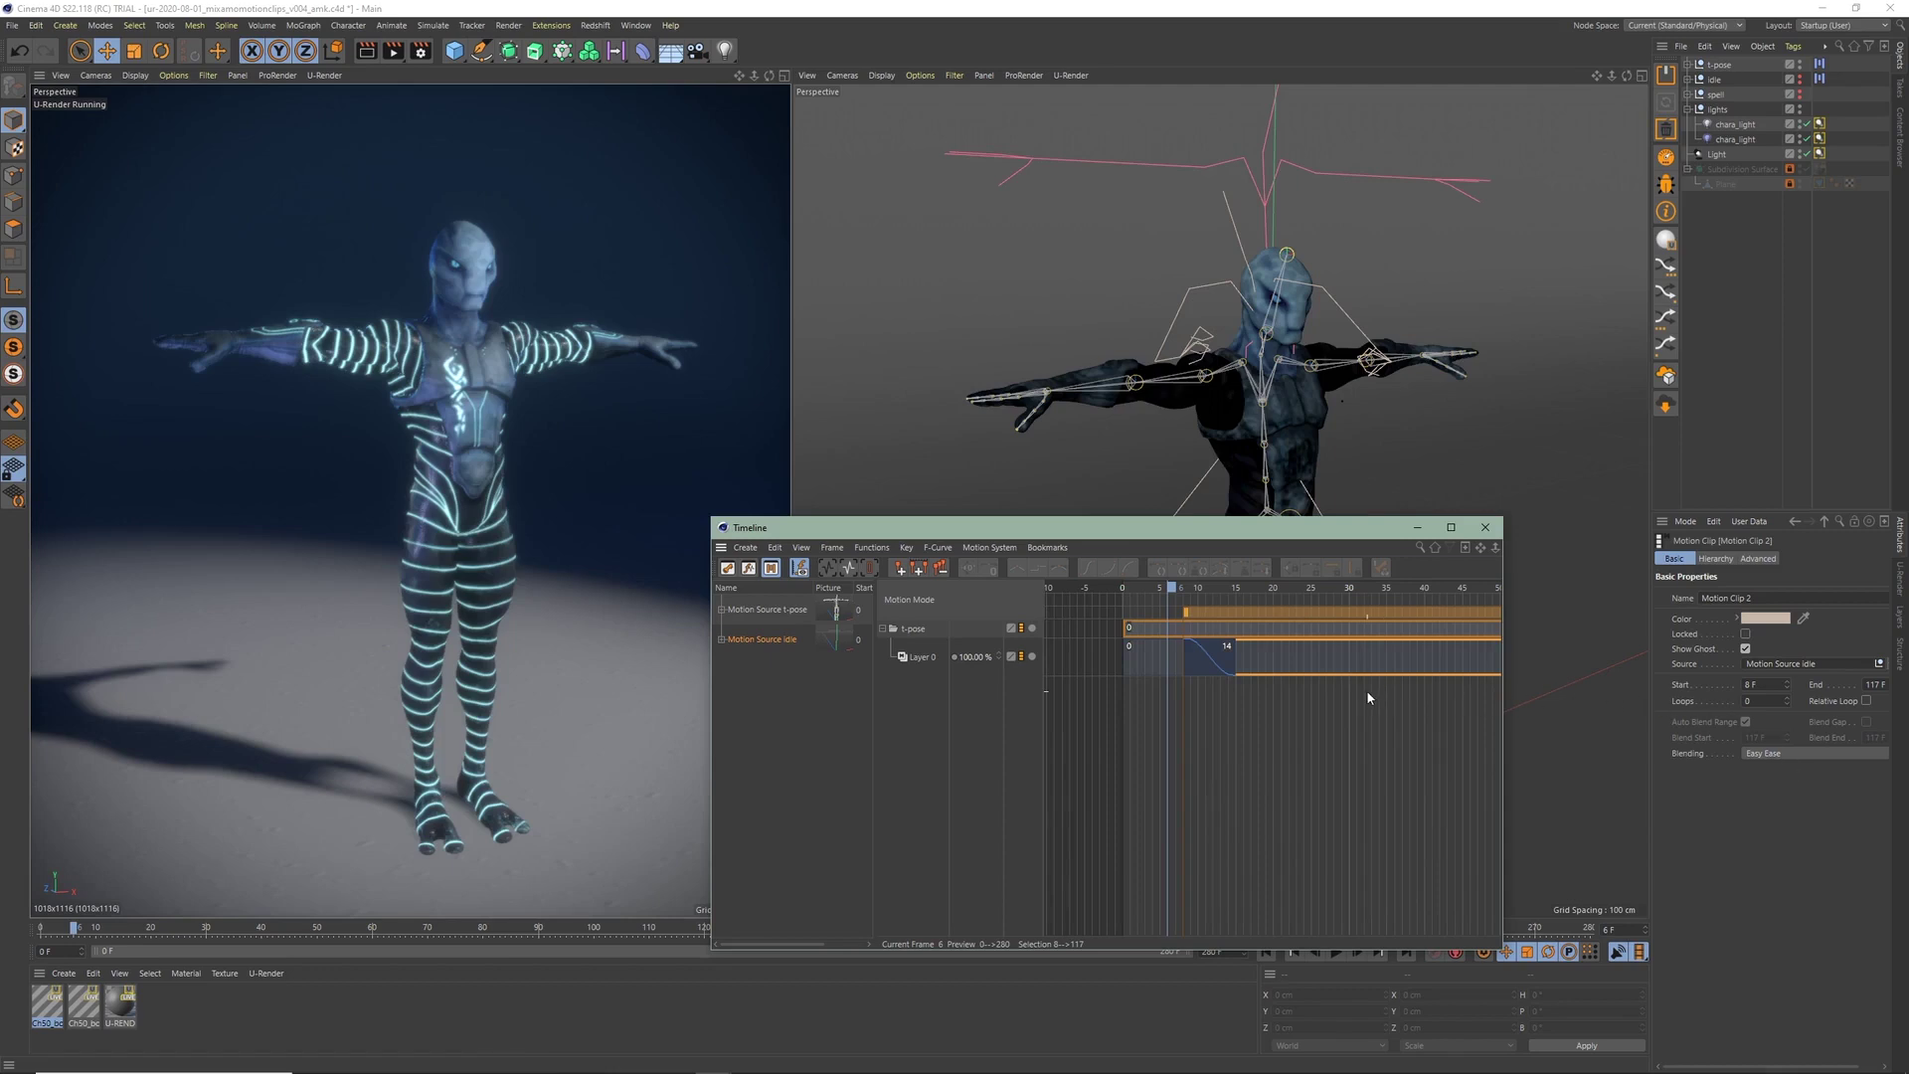
Add a motion clip named Motion Source spell to the spell null
{"action": "left_click", "coordinate": [1722, 100]}
{"action": "left_click", "coordinate": [398, 33]}
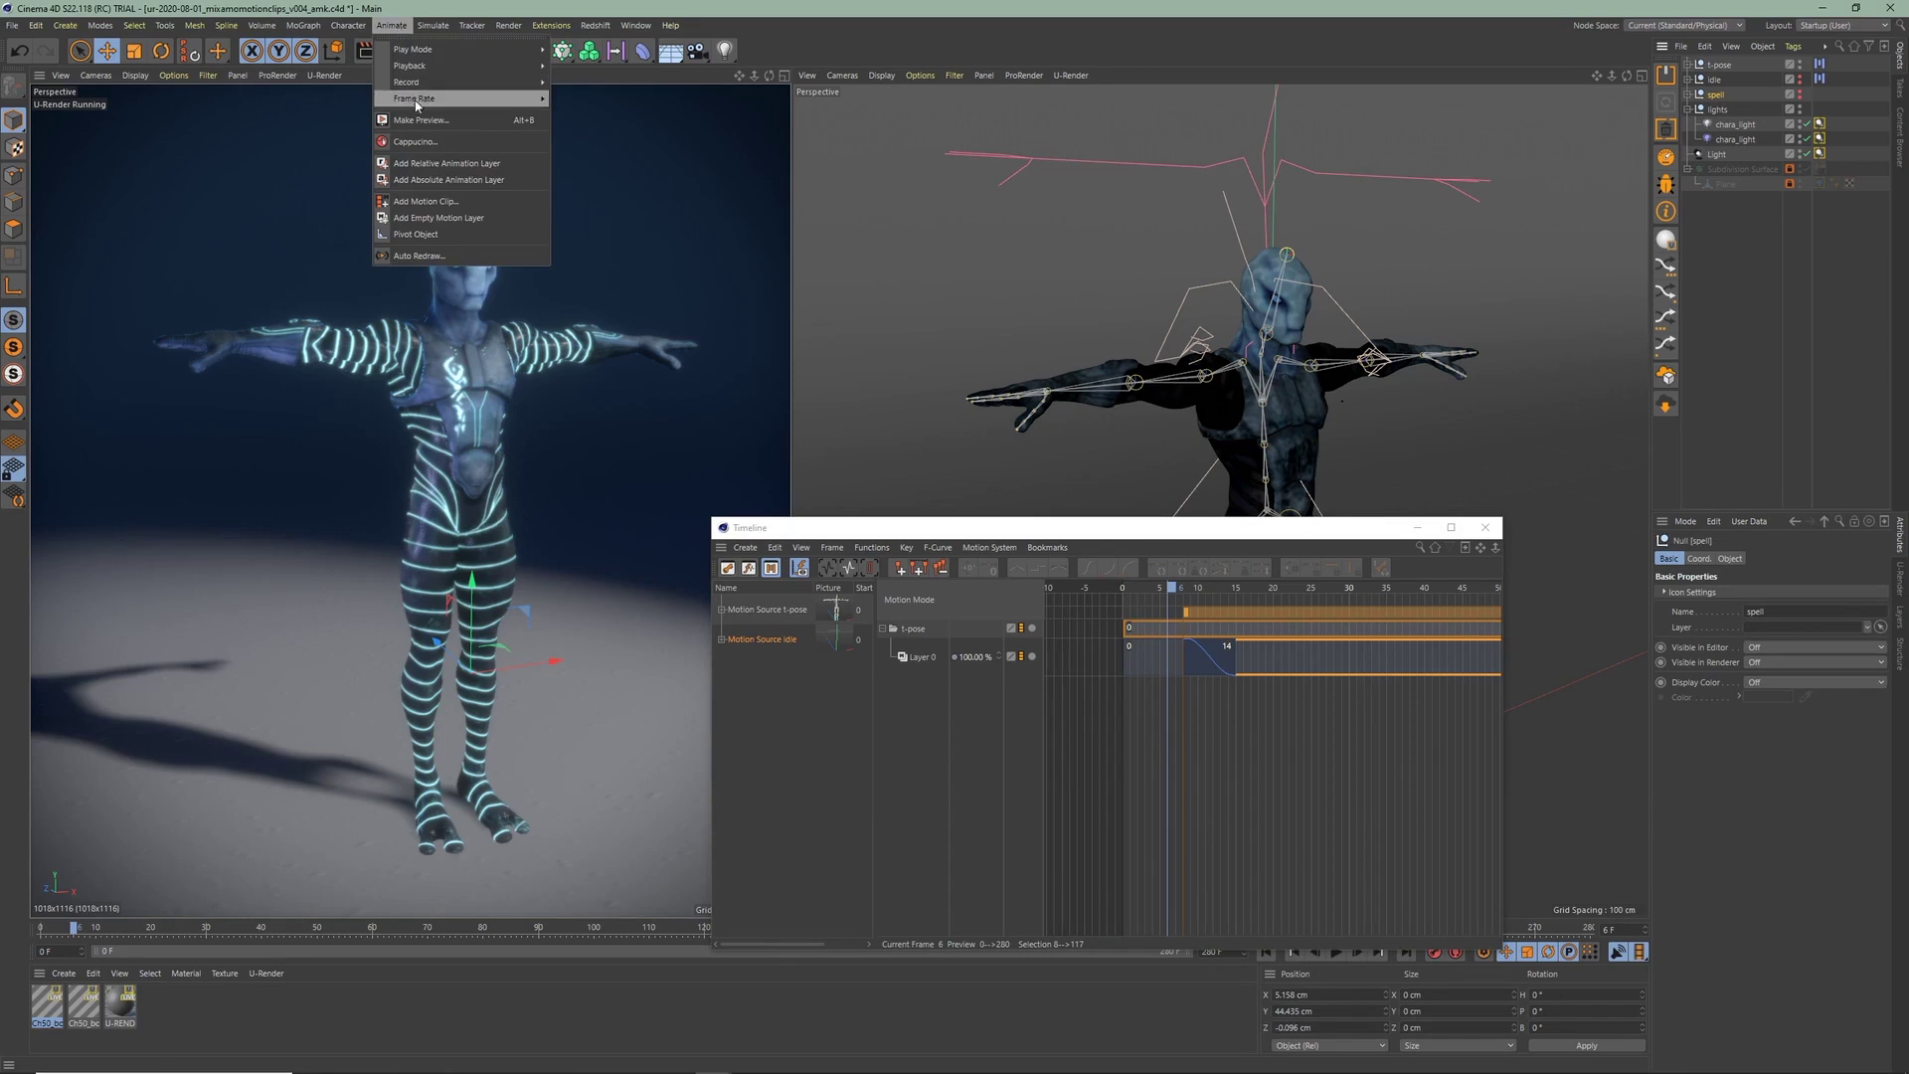
{"action": "left_click", "coordinate": [495, 212]}
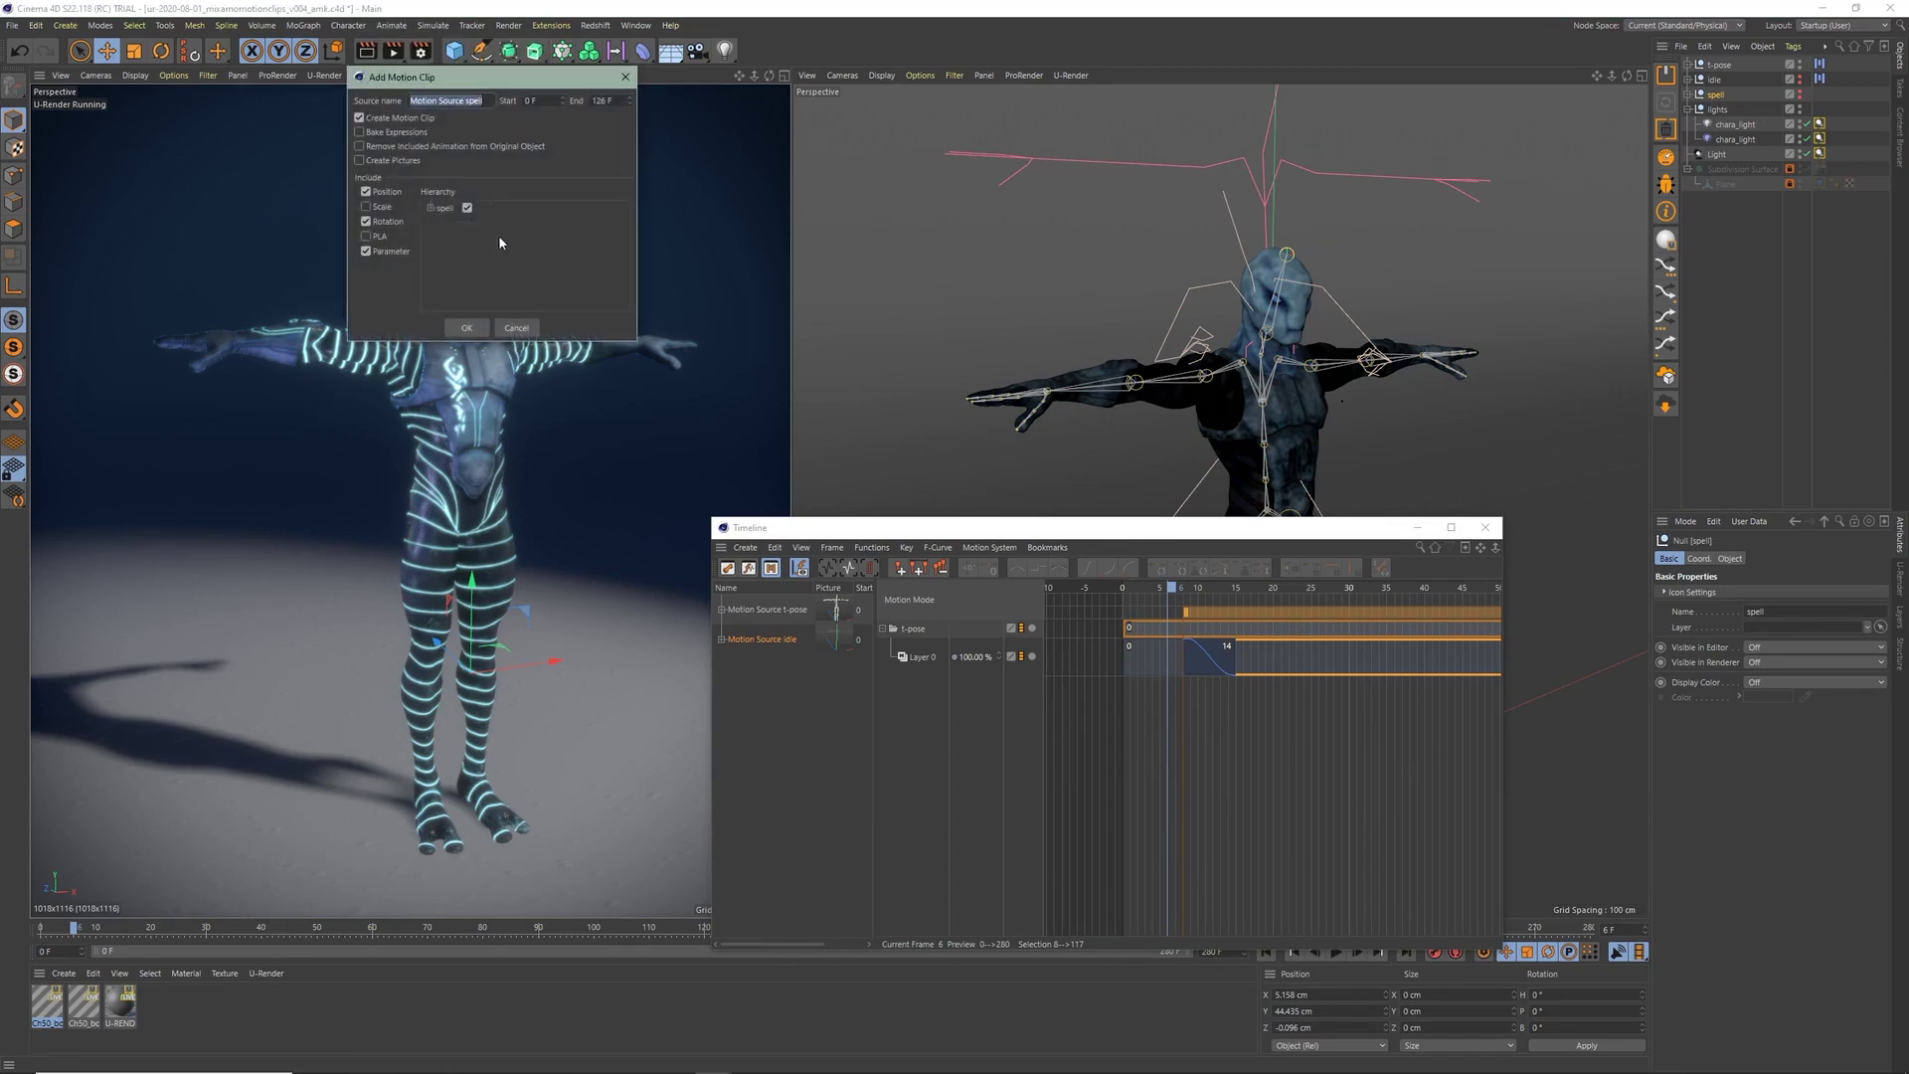
{"action": "left_click", "coordinate": [464, 330]}
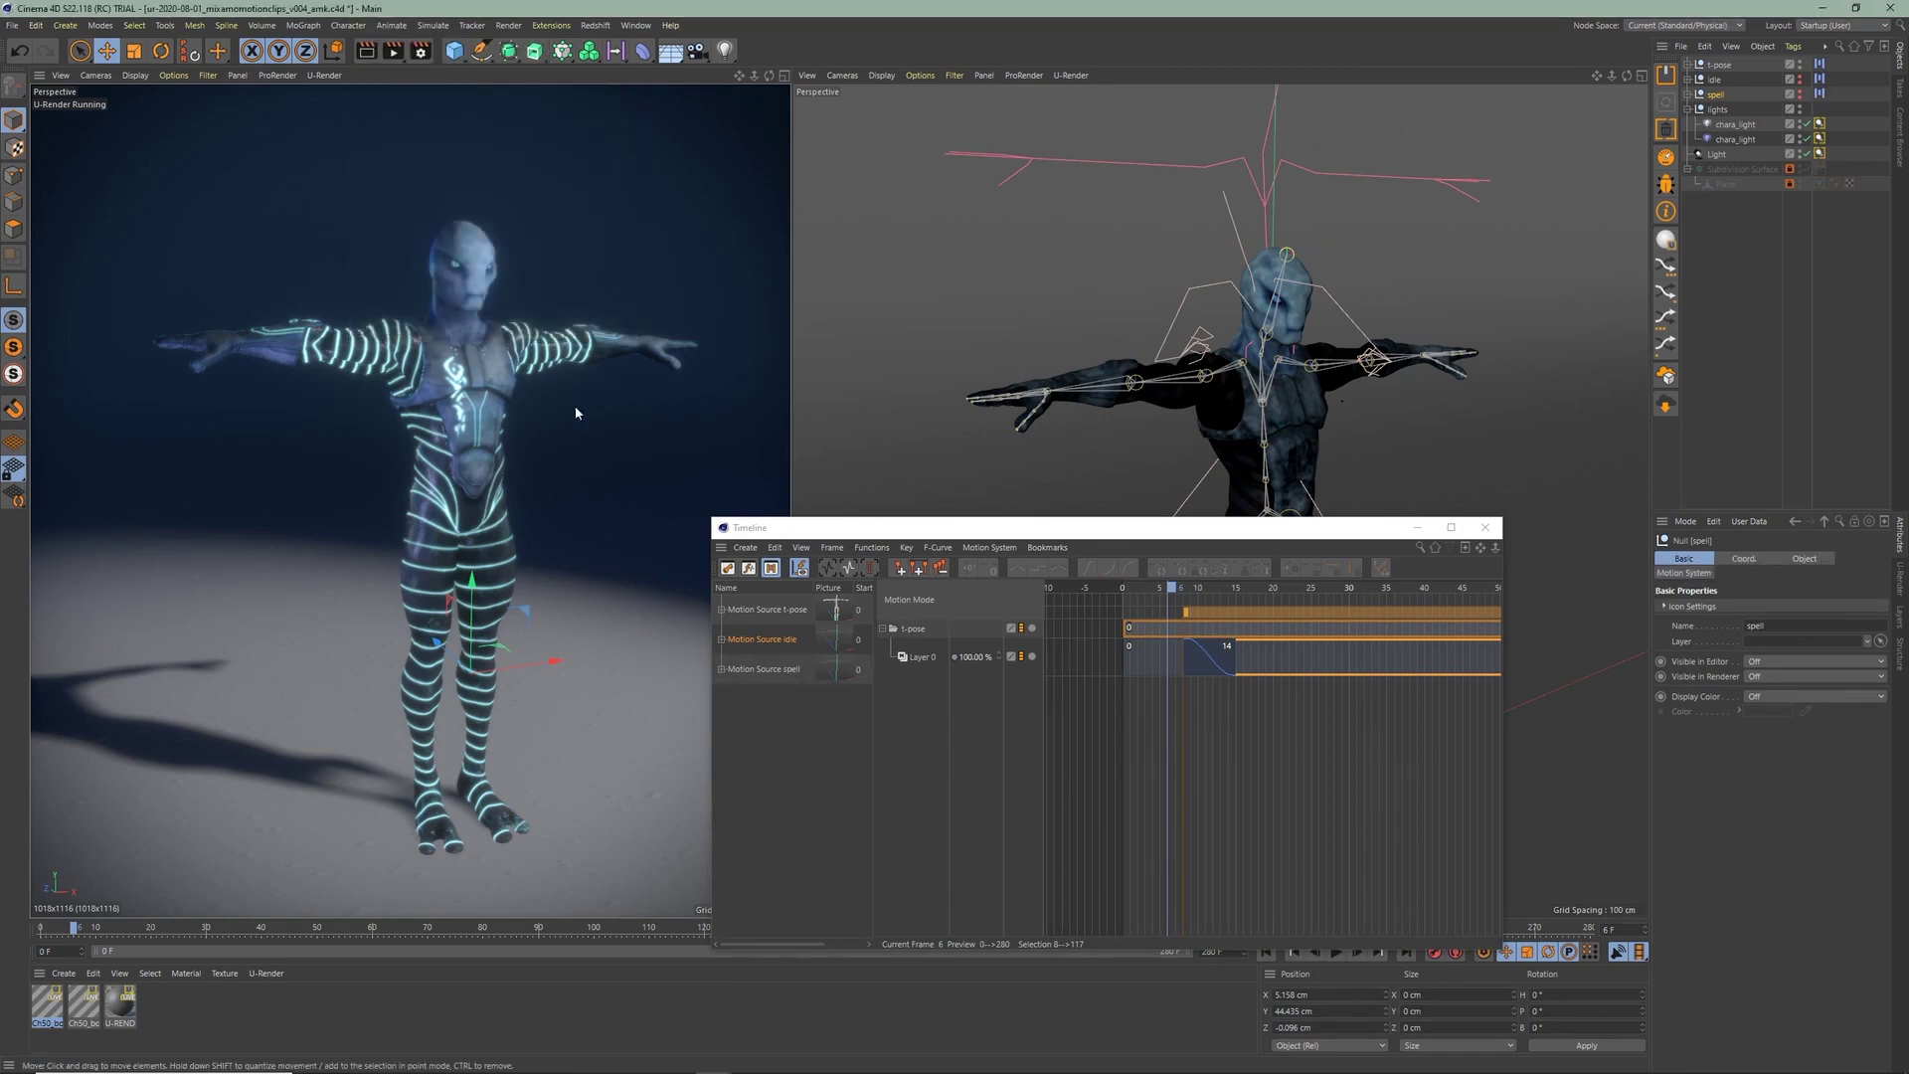
Place the spell motion source on Layer 0 starting at frame 99, overlapping the end of the idle clip
{"action": "right_click_drag", "start_coordinate": [1333, 800], "coordinate": [1278, 800], "text": "alt"}
{"action": "middle_click_drag", "start_coordinate": [1334, 800], "coordinate": [1209, 764], "text": "alt"}
{"action": "right_click_drag", "start_coordinate": [1333, 801], "coordinate": [1317, 800], "text": "alt"}
{"action": "middle_click_drag", "start_coordinate": [1418, 764], "coordinate": [1321, 763], "text": "alt"}
{"action": "right_click_drag", "start_coordinate": [1417, 764], "coordinate": [1389, 764], "text": "alt"}
{"action": "middle_click_drag", "start_coordinate": [1411, 763], "coordinate": [1349, 763], "text": "alt"}
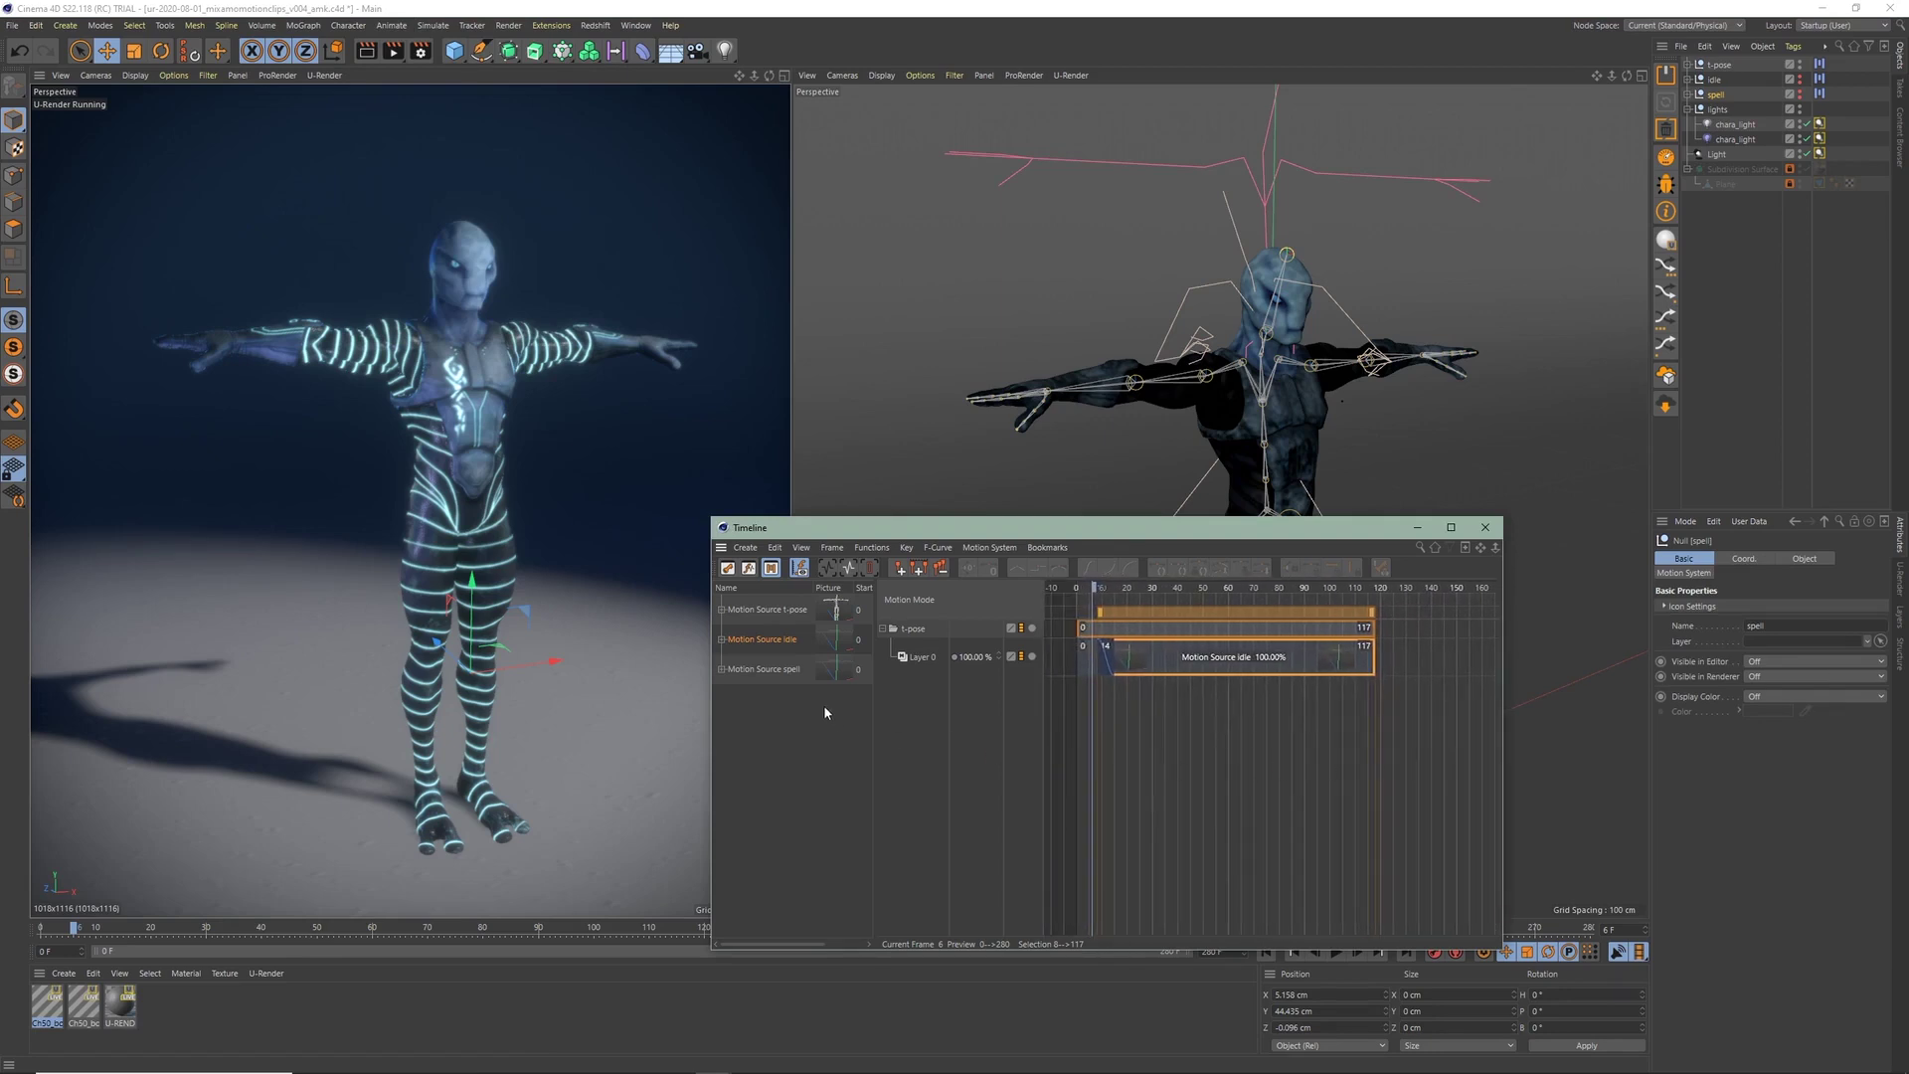
{"action": "left_click_drag", "start_coordinate": [1428, 664], "coordinate": [1541, 645]}
{"action": "left_click_drag", "start_coordinate": [1305, 648], "coordinate": [1300, 679]}
Shrink the Timeline window and move it away from the character in the perspective view
{"action": "left_click_drag", "start_coordinate": [1277, 540], "coordinate": [1325, 540]}
{"action": "left_click_drag", "start_coordinate": [756, 518], "coordinate": [938, 682]}
{"action": "left_click_drag", "start_coordinate": [1189, 692], "coordinate": [872, 780]}
{"action": "left_click_drag", "start_coordinate": [1280, 682], "coordinate": [1313, 598], "text": "alt"}
{"action": "key", "text": "ctrl+shift+z"}
{"action": "key", "text": "ctrl+shift+z"}
{"action": "key", "text": "ctrl+shift+z"}
{"action": "key", "text": "ctrl+shift+z"}
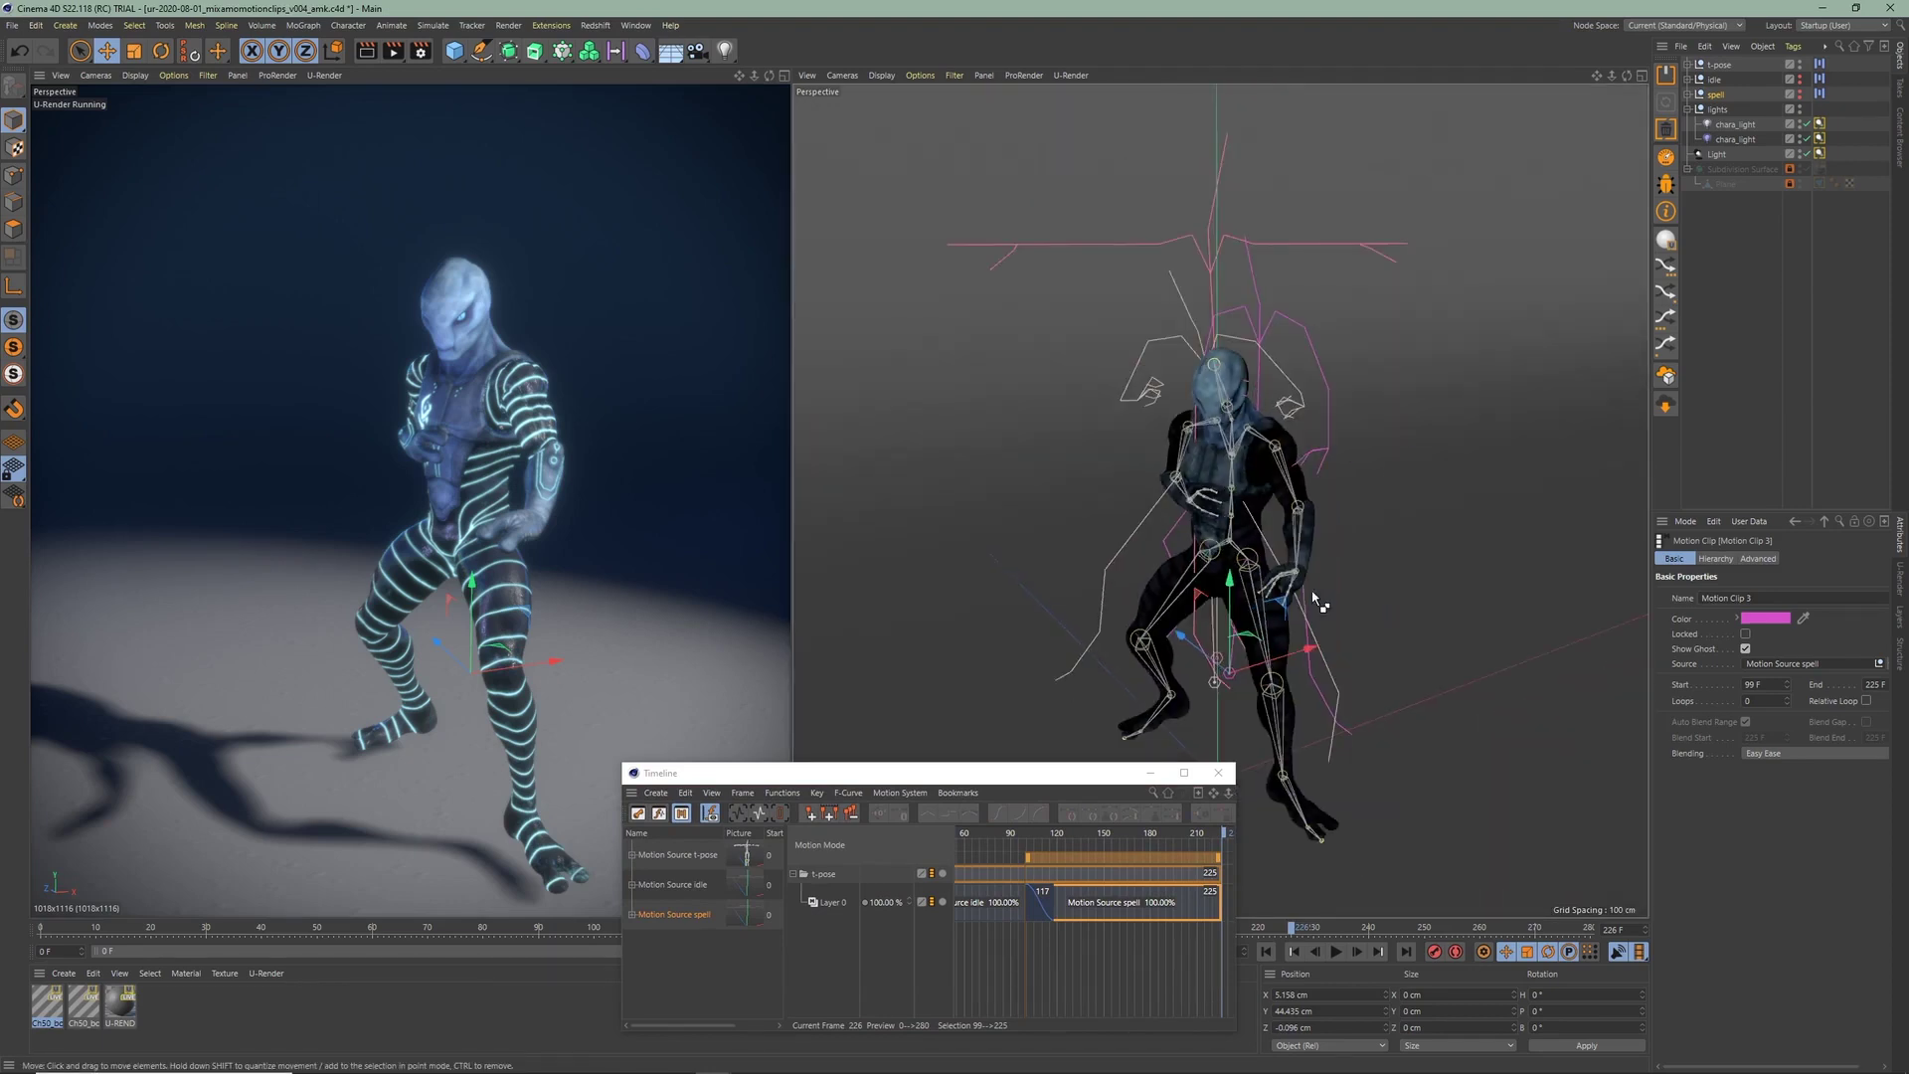
Switch the perspective working viewport to the Left orthographic view and frame the character closely
{"action": "left_click", "coordinate": [841, 76]}
{"action": "left_click", "coordinate": [854, 234]}
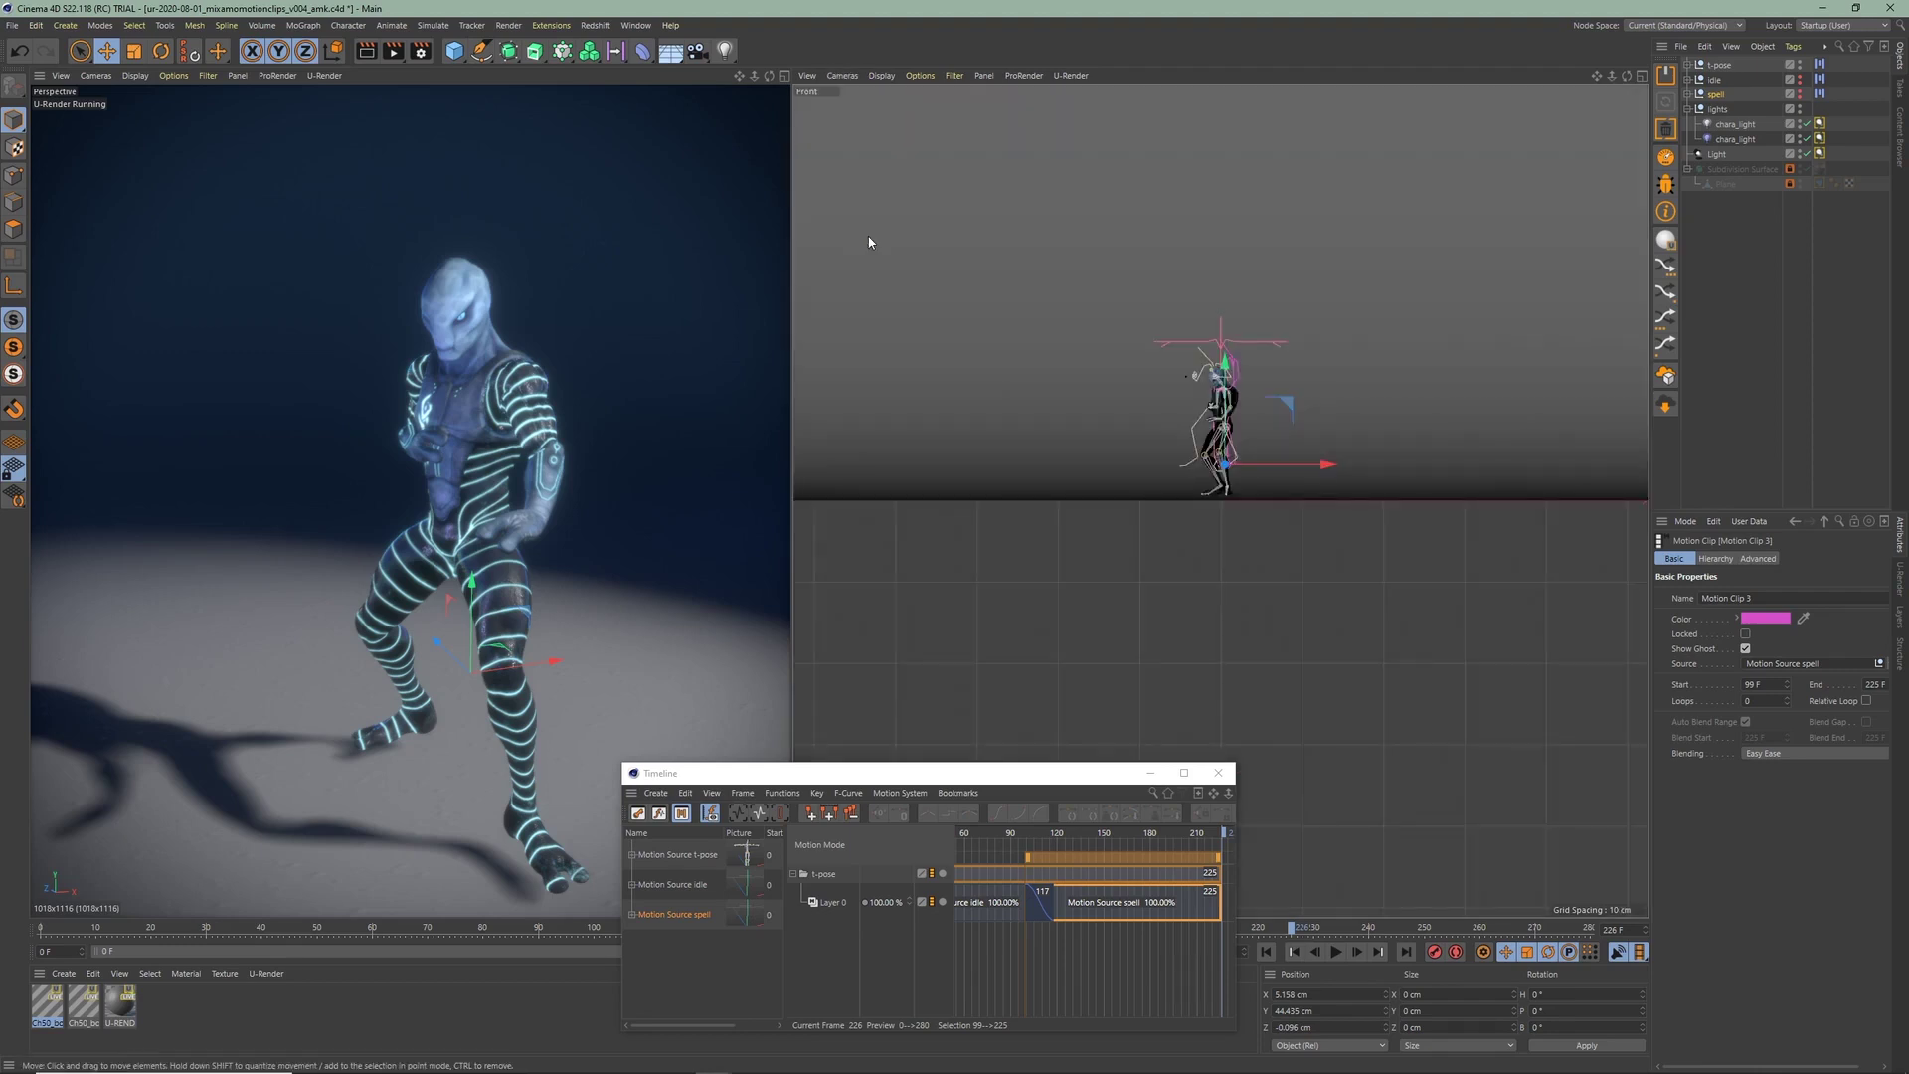
{"action": "left_click", "coordinate": [842, 75]}
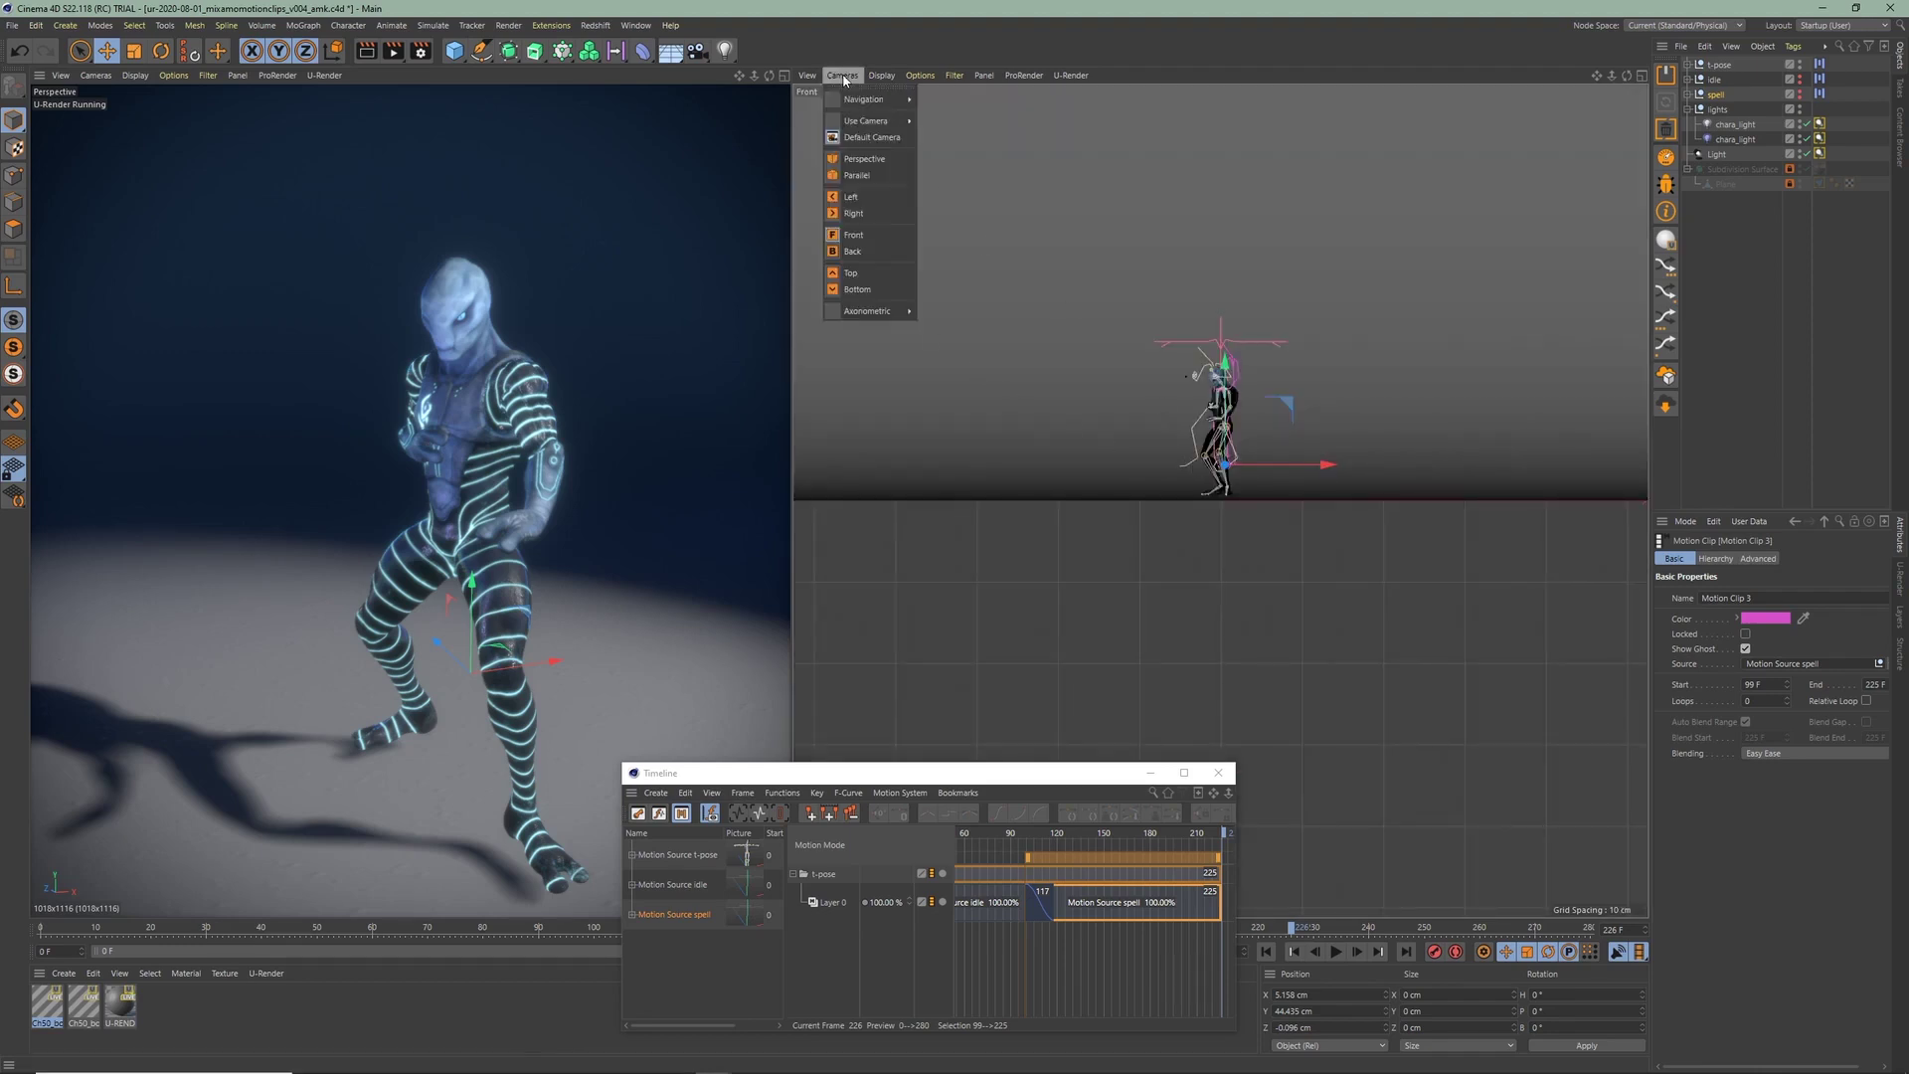
{"action": "left_click", "coordinate": [868, 196]}
{"action": "scroll", "coordinate": [1229, 434], "scroll_direction": "up", "scroll_amount": 10}
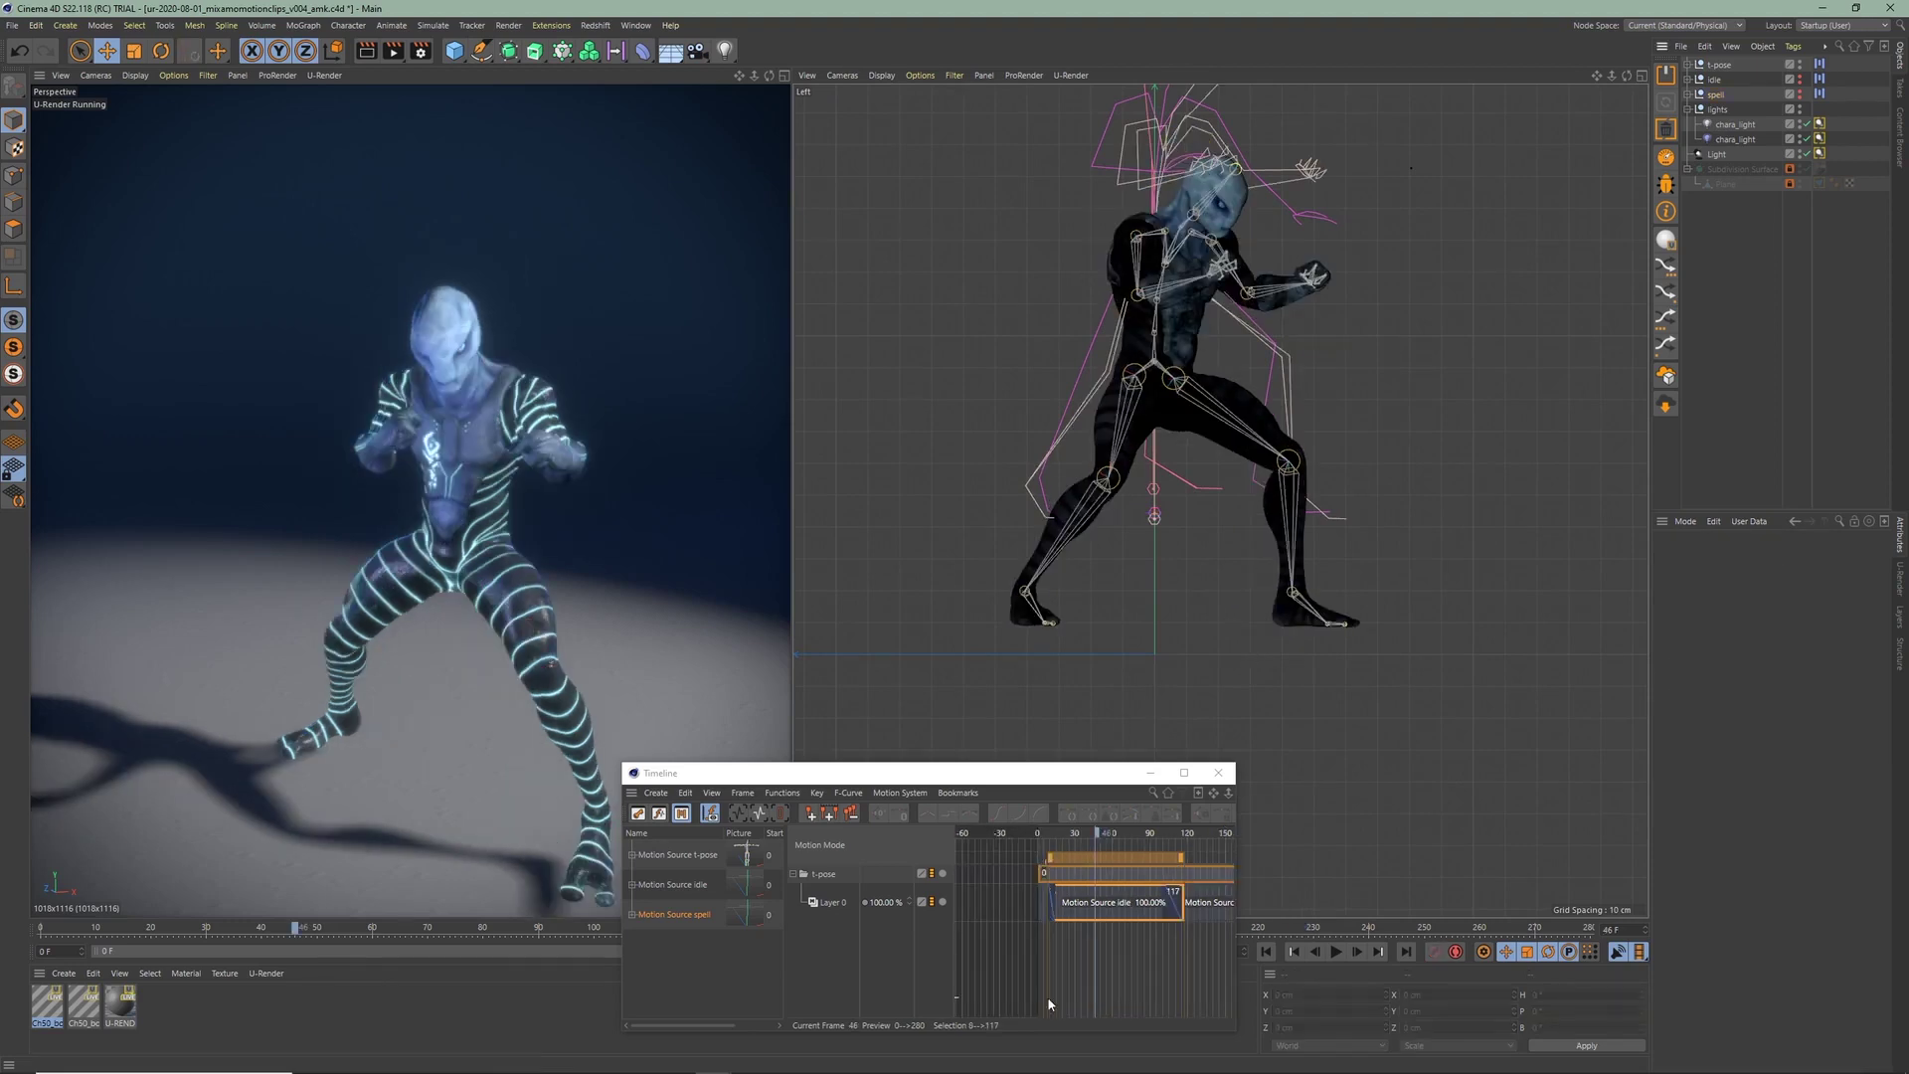
Create a pivot for the Motion Source idle clip and lower it to about 74.5 cm in Y to ground the feet
{"action": "left_click", "coordinate": [1052, 1004]}
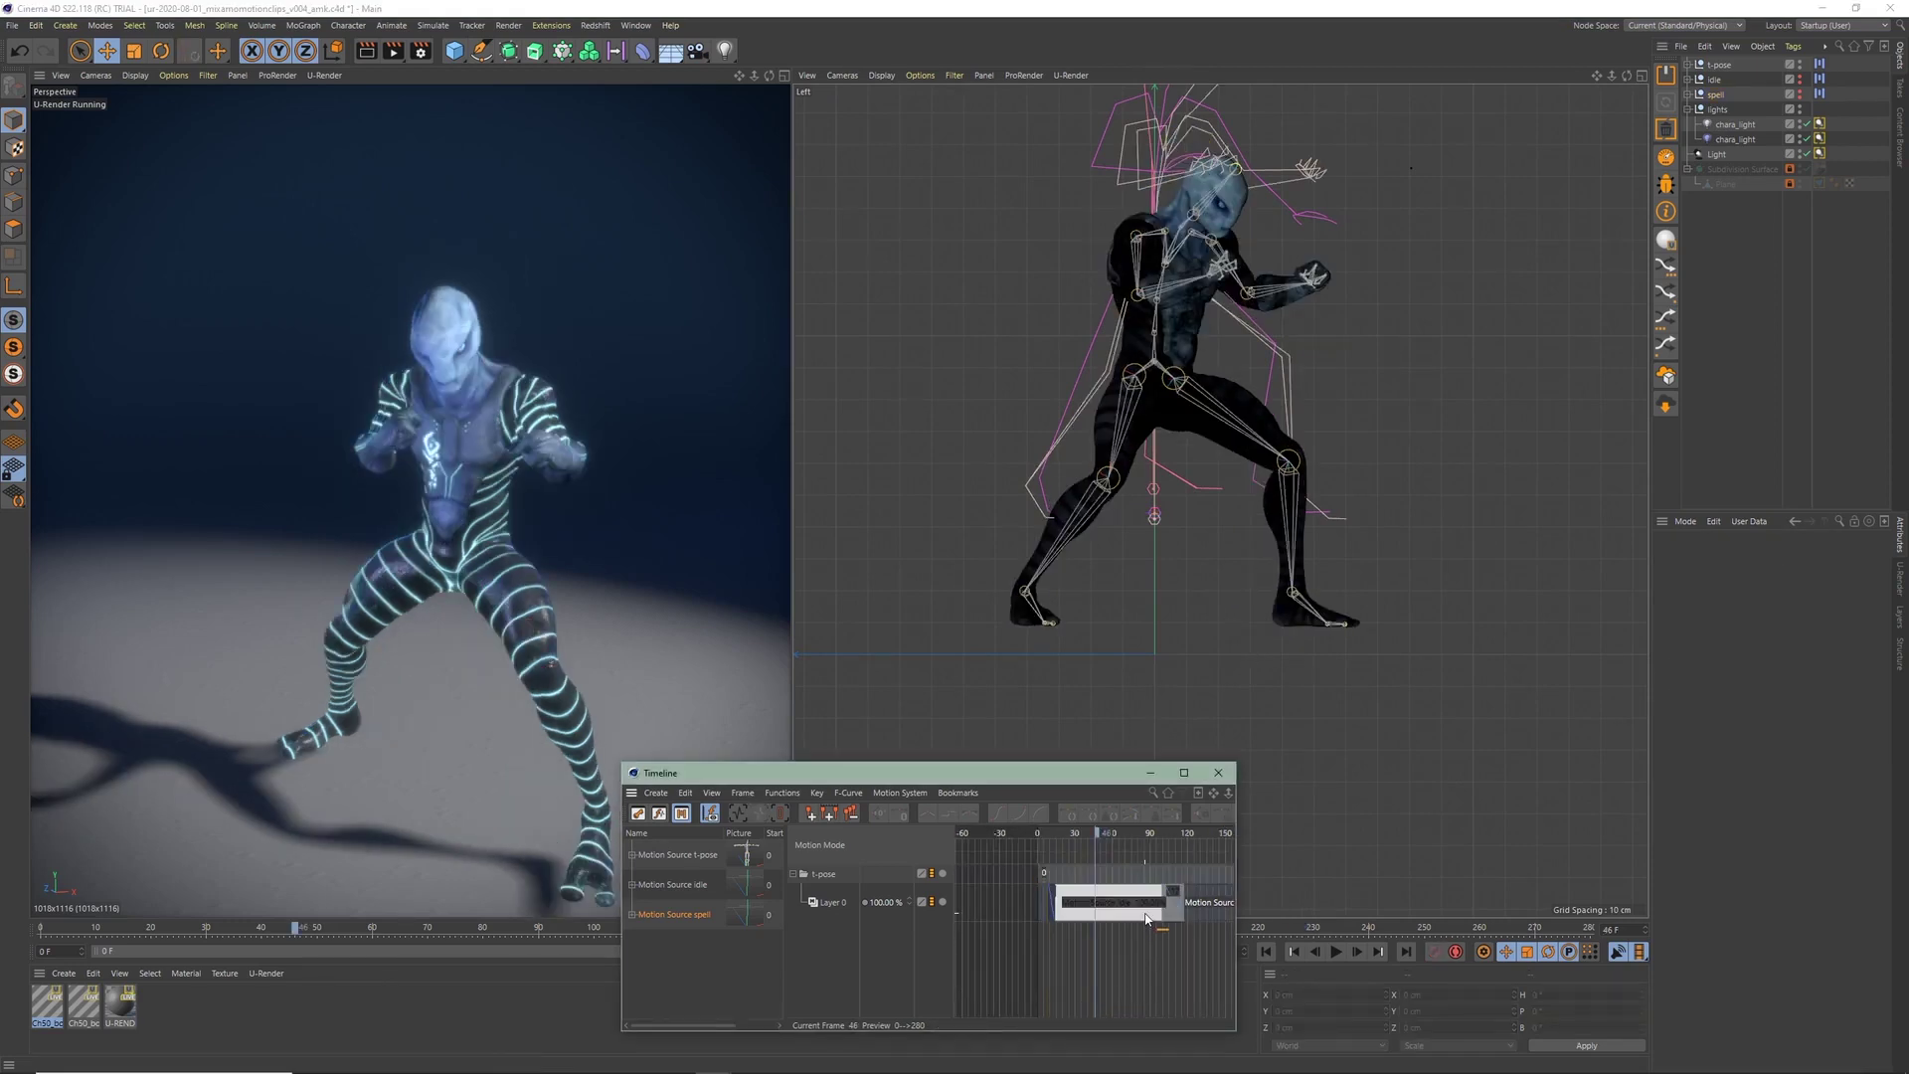
{"action": "left_click", "coordinate": [1148, 915]}
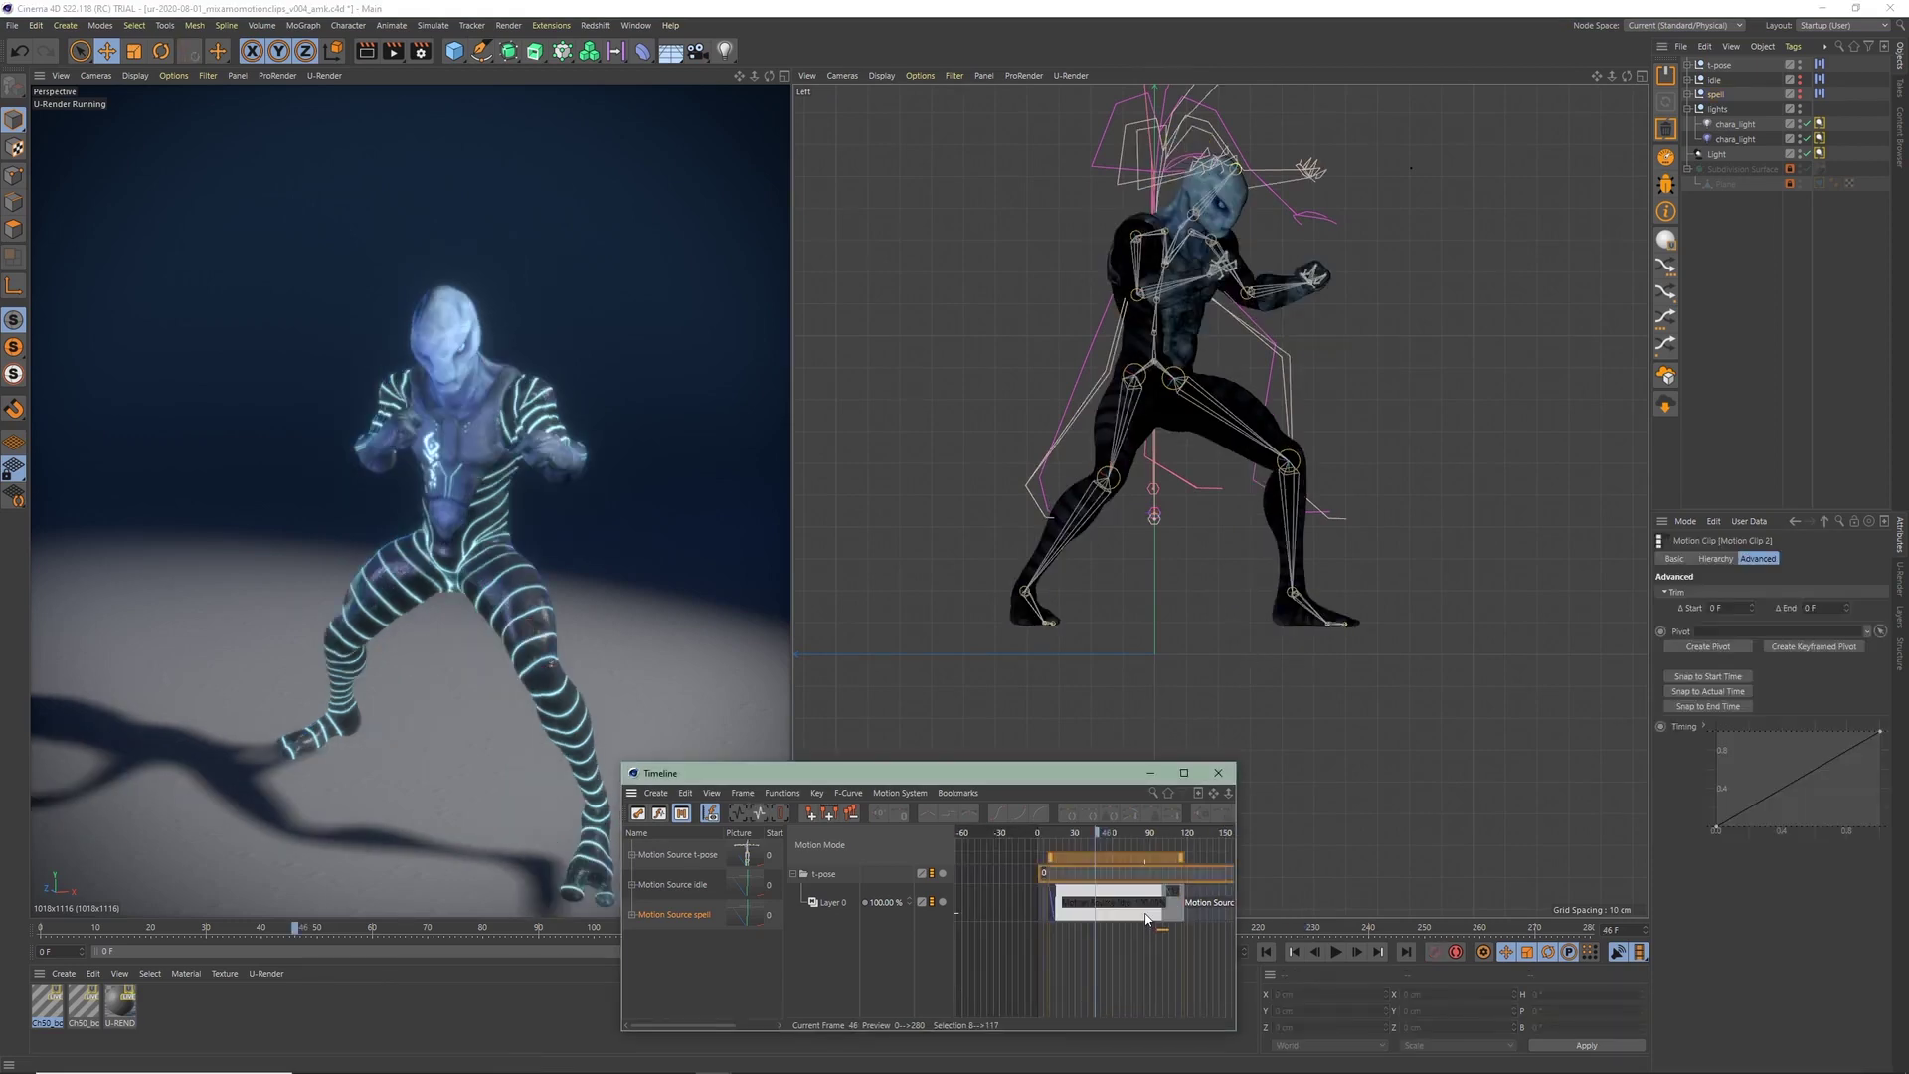
{"action": "left_click", "coordinate": [1708, 647]}
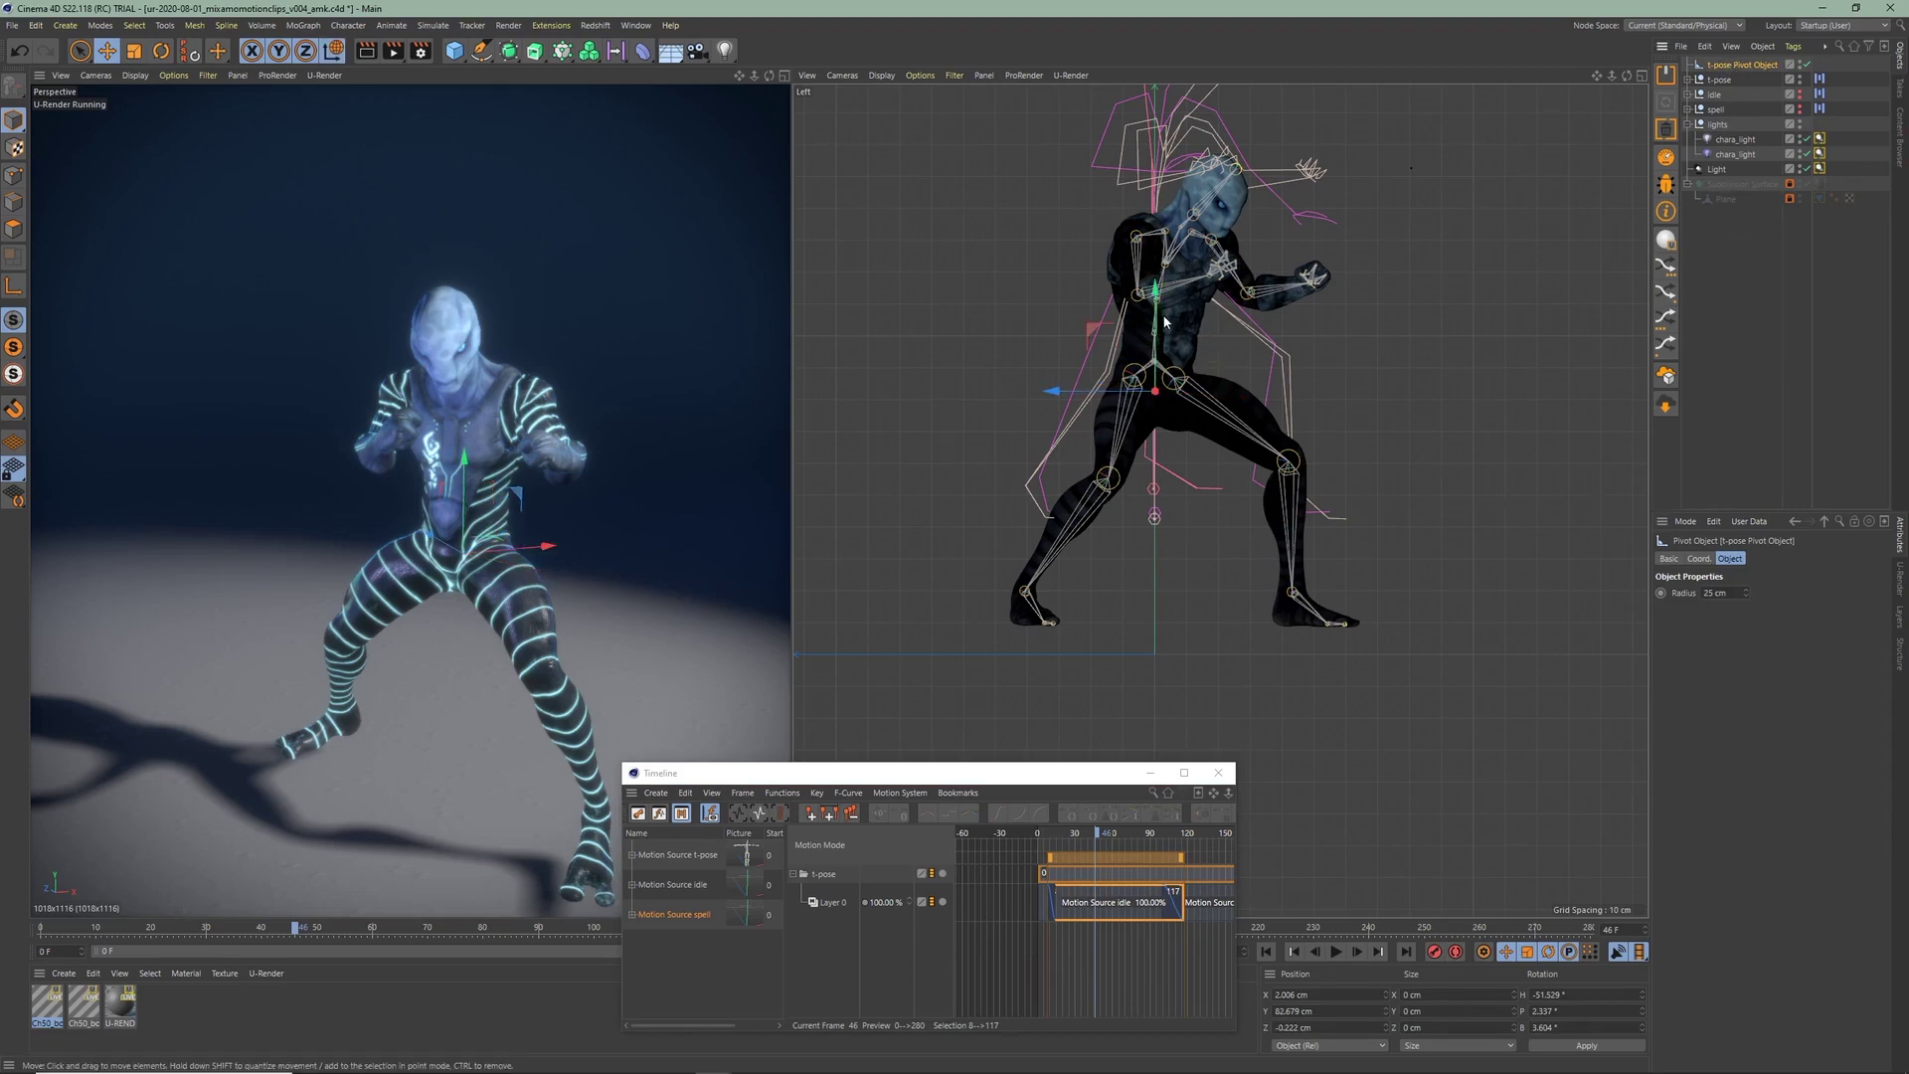
{"action": "left_click_drag", "start_coordinate": [1158, 302], "coordinate": [1158, 329]}
Create a pivot object for the Motion Source spell clip on Layer 0
{"action": "left_click_drag", "start_coordinate": [1094, 833], "coordinate": [1156, 949]}
{"action": "scroll", "coordinate": [1155, 946], "scroll_direction": "down", "scroll_amount": 1}
{"action": "middle_click_drag", "start_coordinate": [1156, 946], "coordinate": [1091, 946], "text": "alt"}
{"action": "left_click", "coordinate": [1173, 906]}
{"action": "left_click", "coordinate": [1706, 646]}
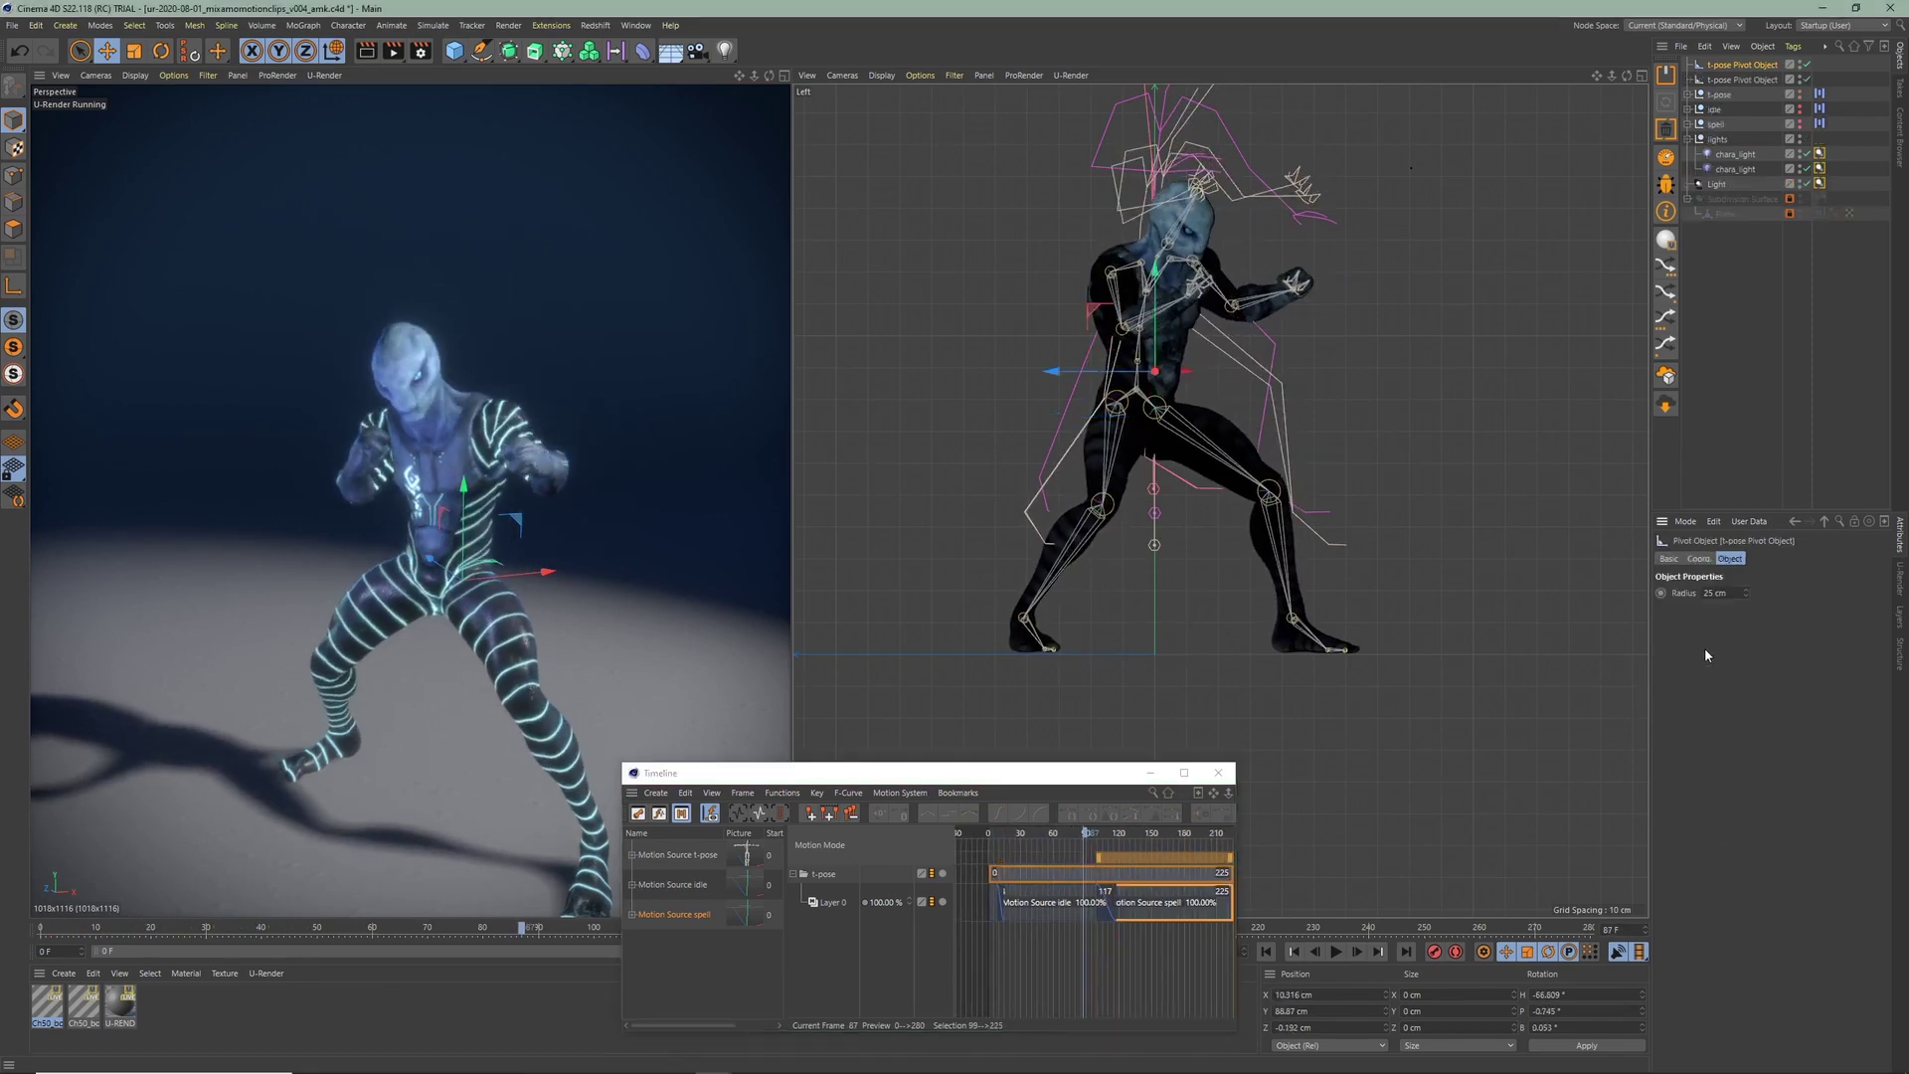
Rename the spell clip's pivot object as spell_pivot and the idle clip's pivot object as idle_pivot
{"action": "double_click", "coordinate": [1746, 64]}
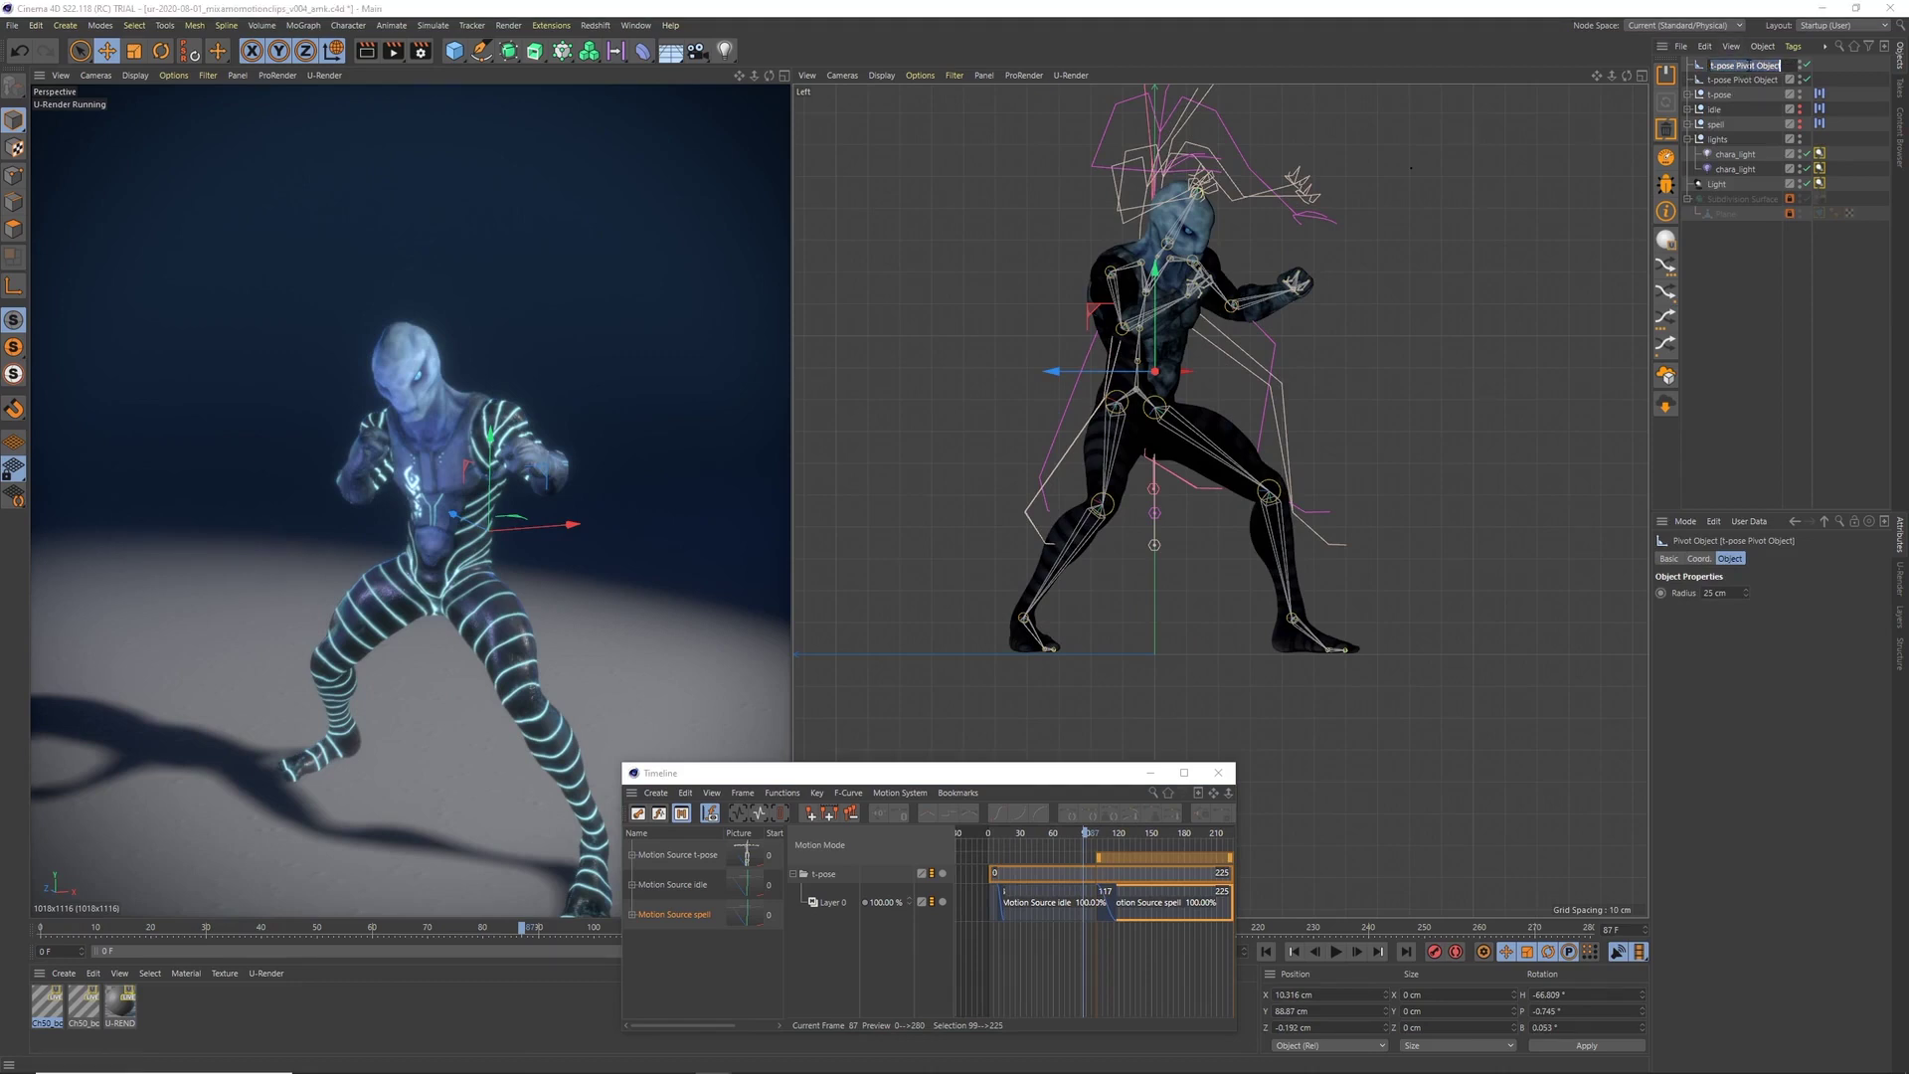
{"action": "type", "text": "spell_pivot"}
{"action": "key", "text": "Return"}
{"action": "double_click", "coordinate": [1745, 80]}
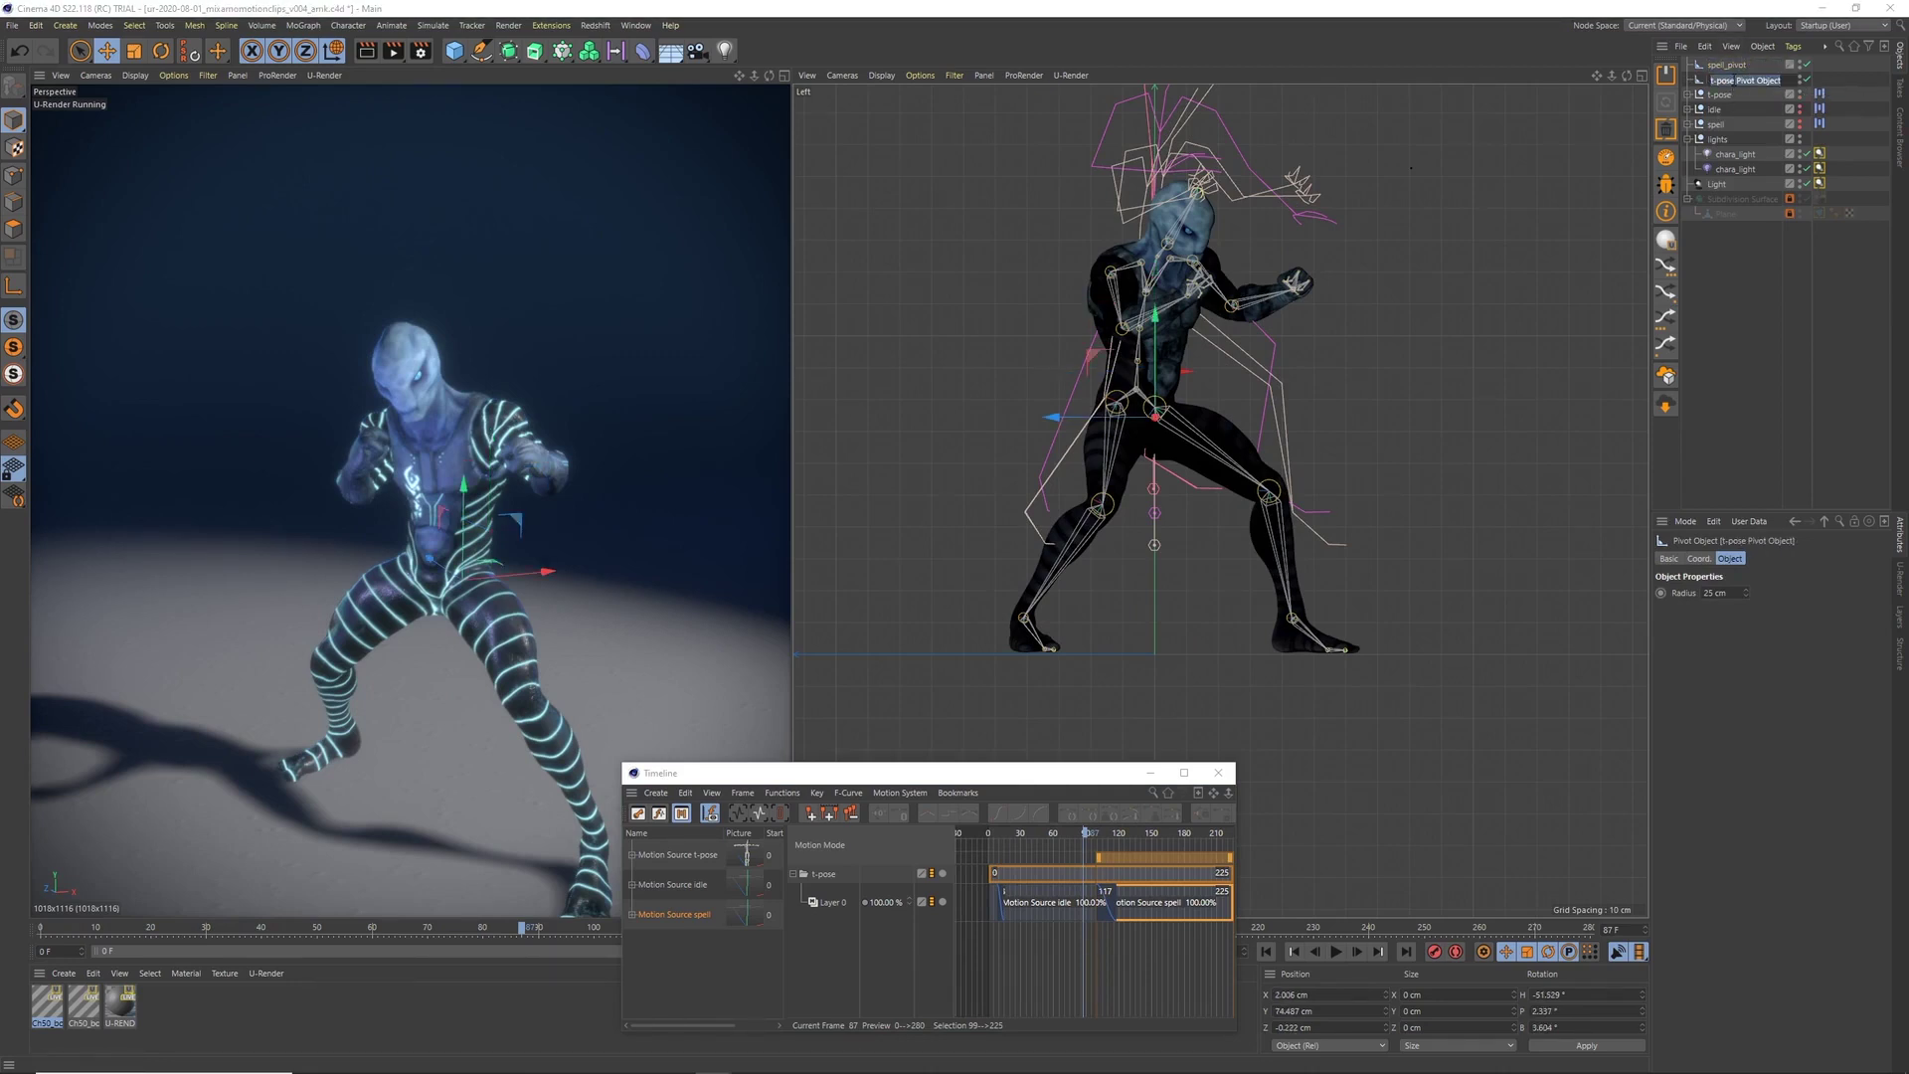
{"action": "type", "text": "idle_pivot"}
{"action": "key", "text": "Return"}
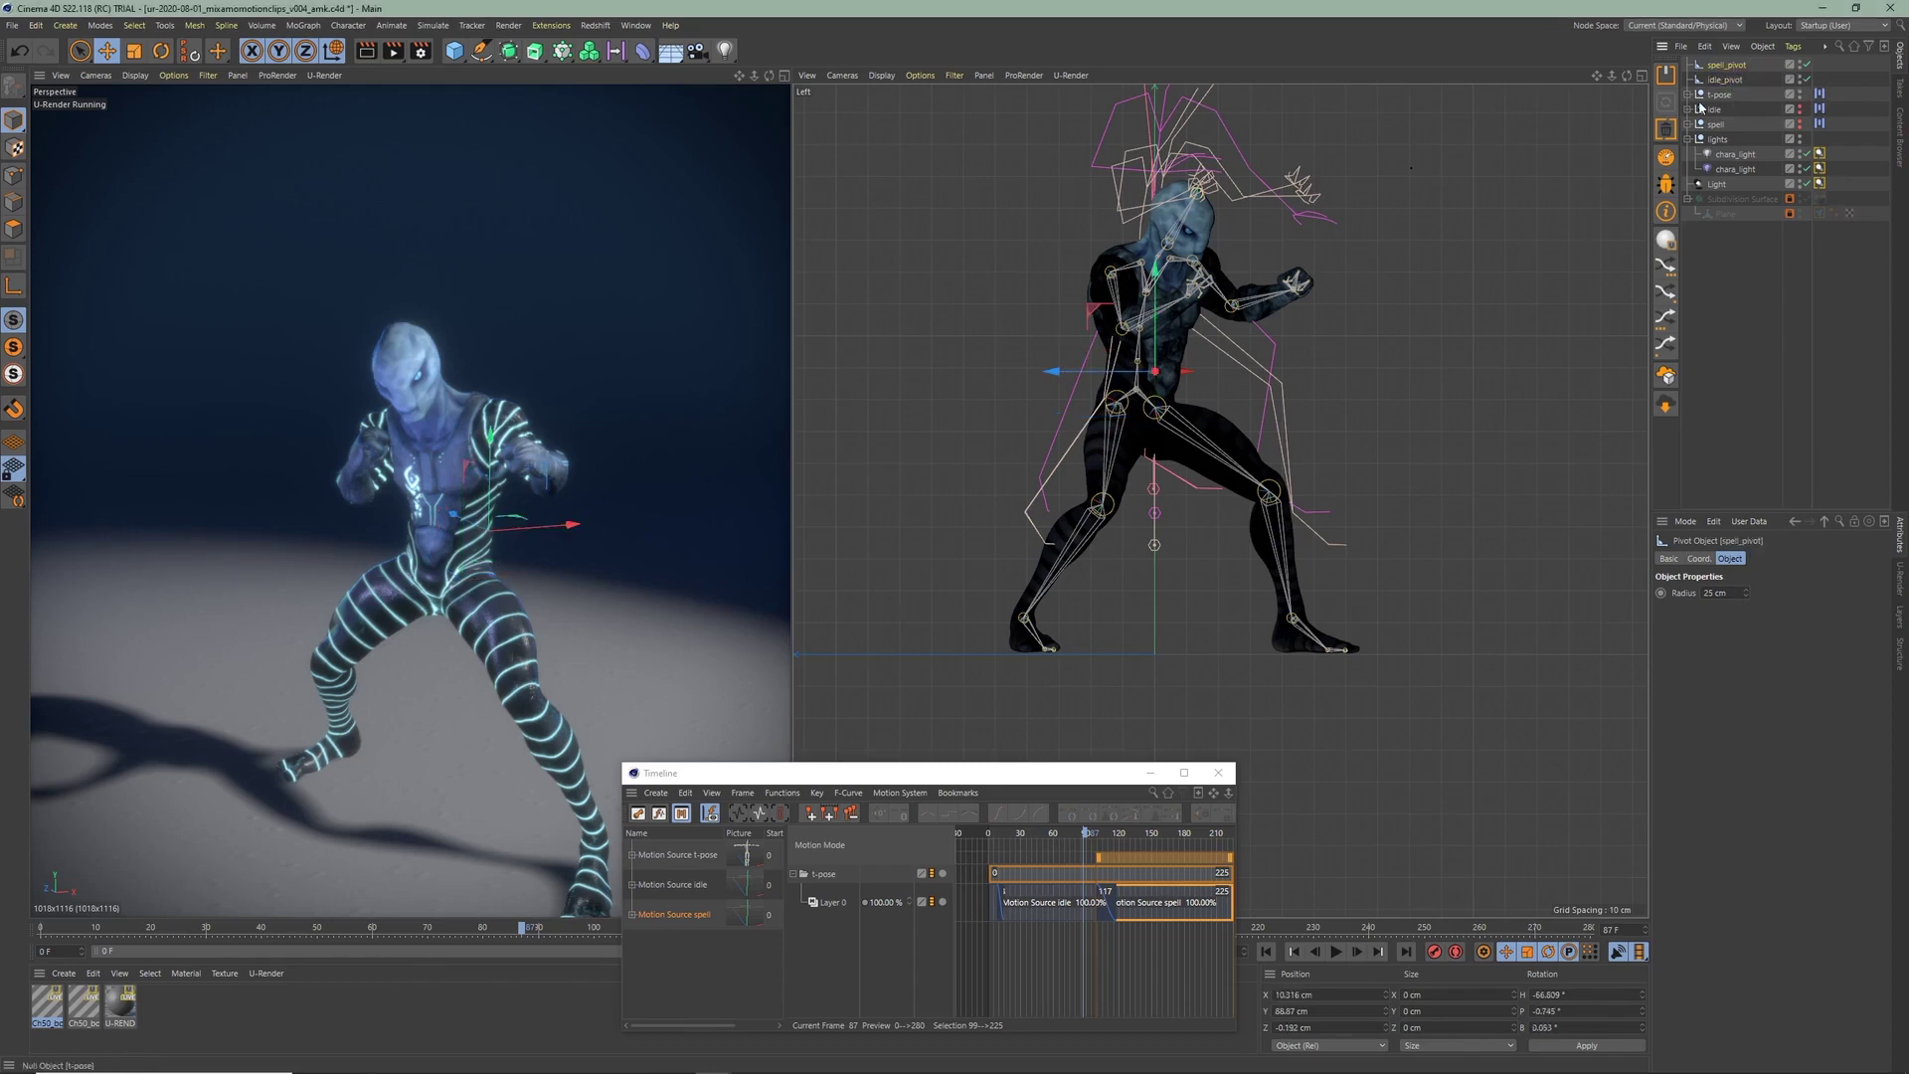
Lower the spell pivot to about 82 cm in Y, checking a spell-casting frame so the feet meet the floor
{"action": "left_click_drag", "start_coordinate": [1159, 323], "coordinate": [1158, 326]}
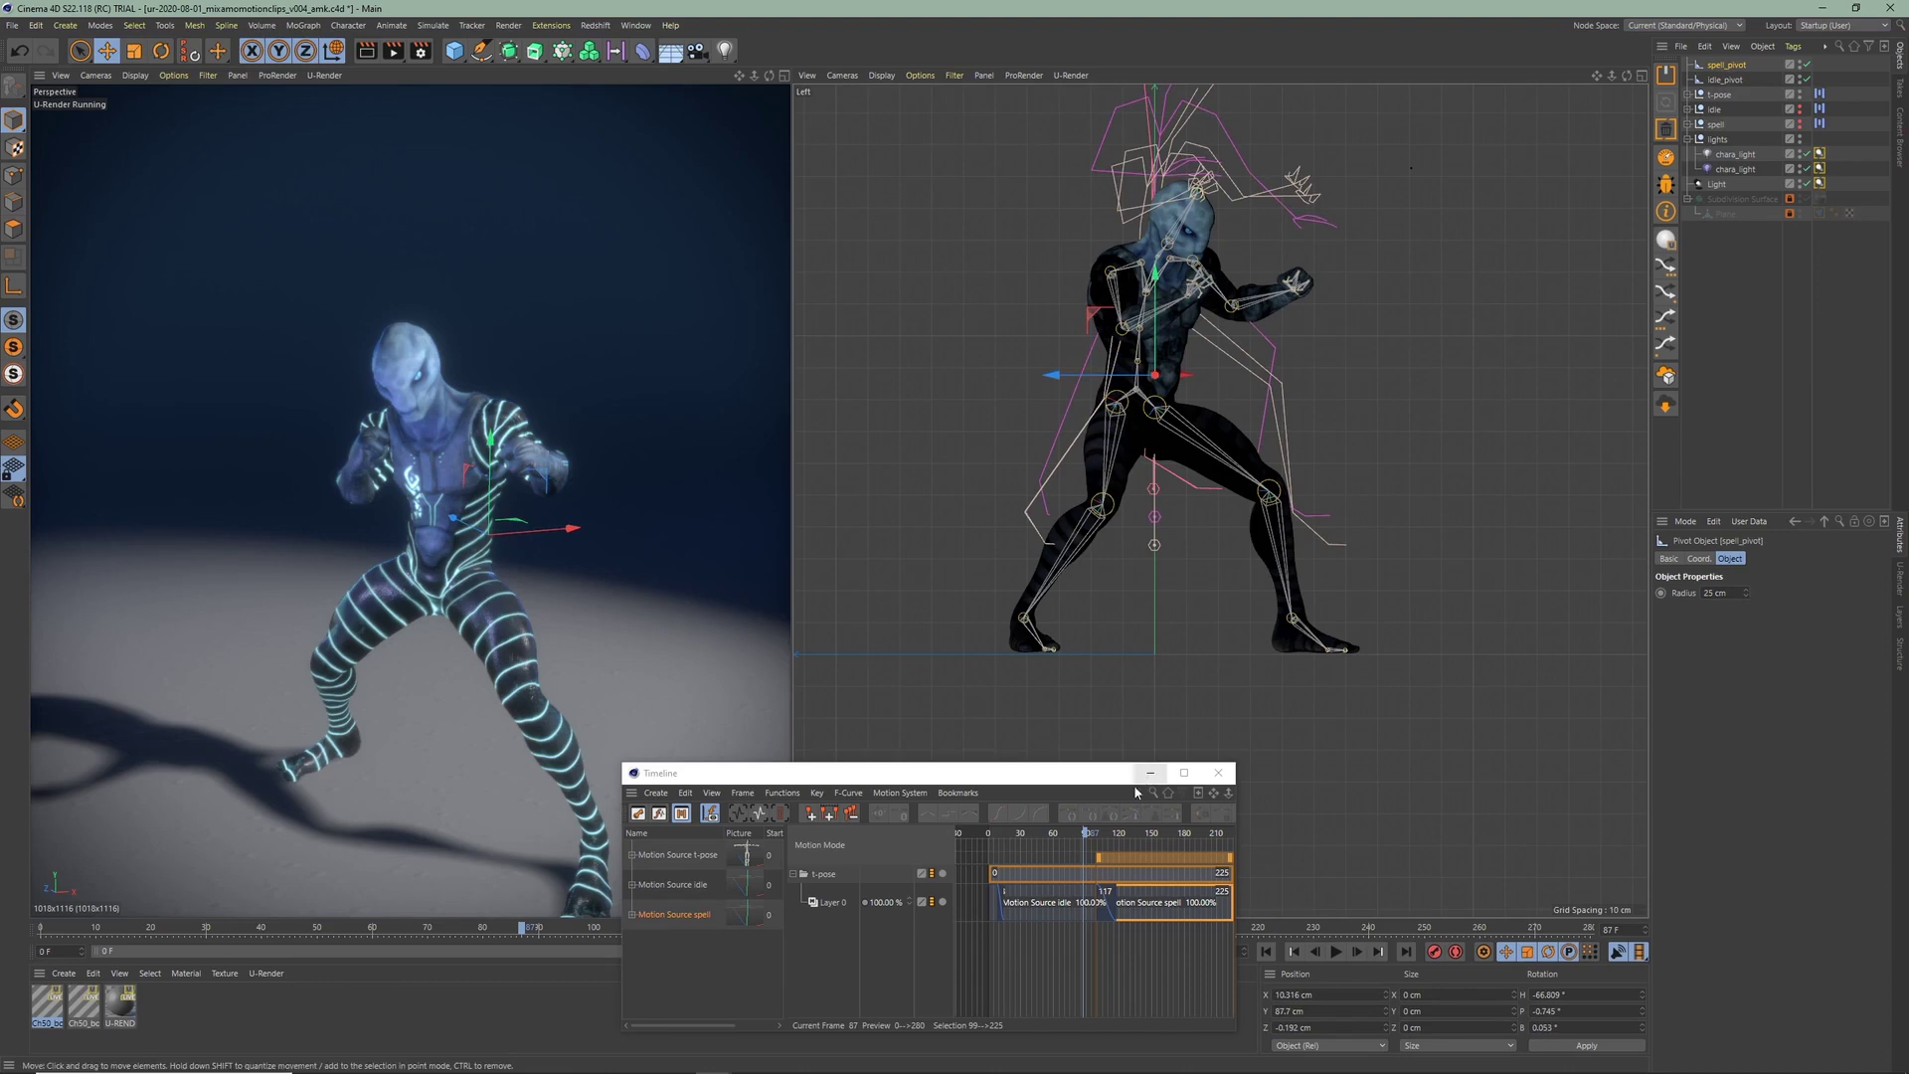
{"action": "left_click", "coordinate": [1106, 844]}
{"action": "left_click_drag", "start_coordinate": [1124, 843], "coordinate": [1142, 843]}
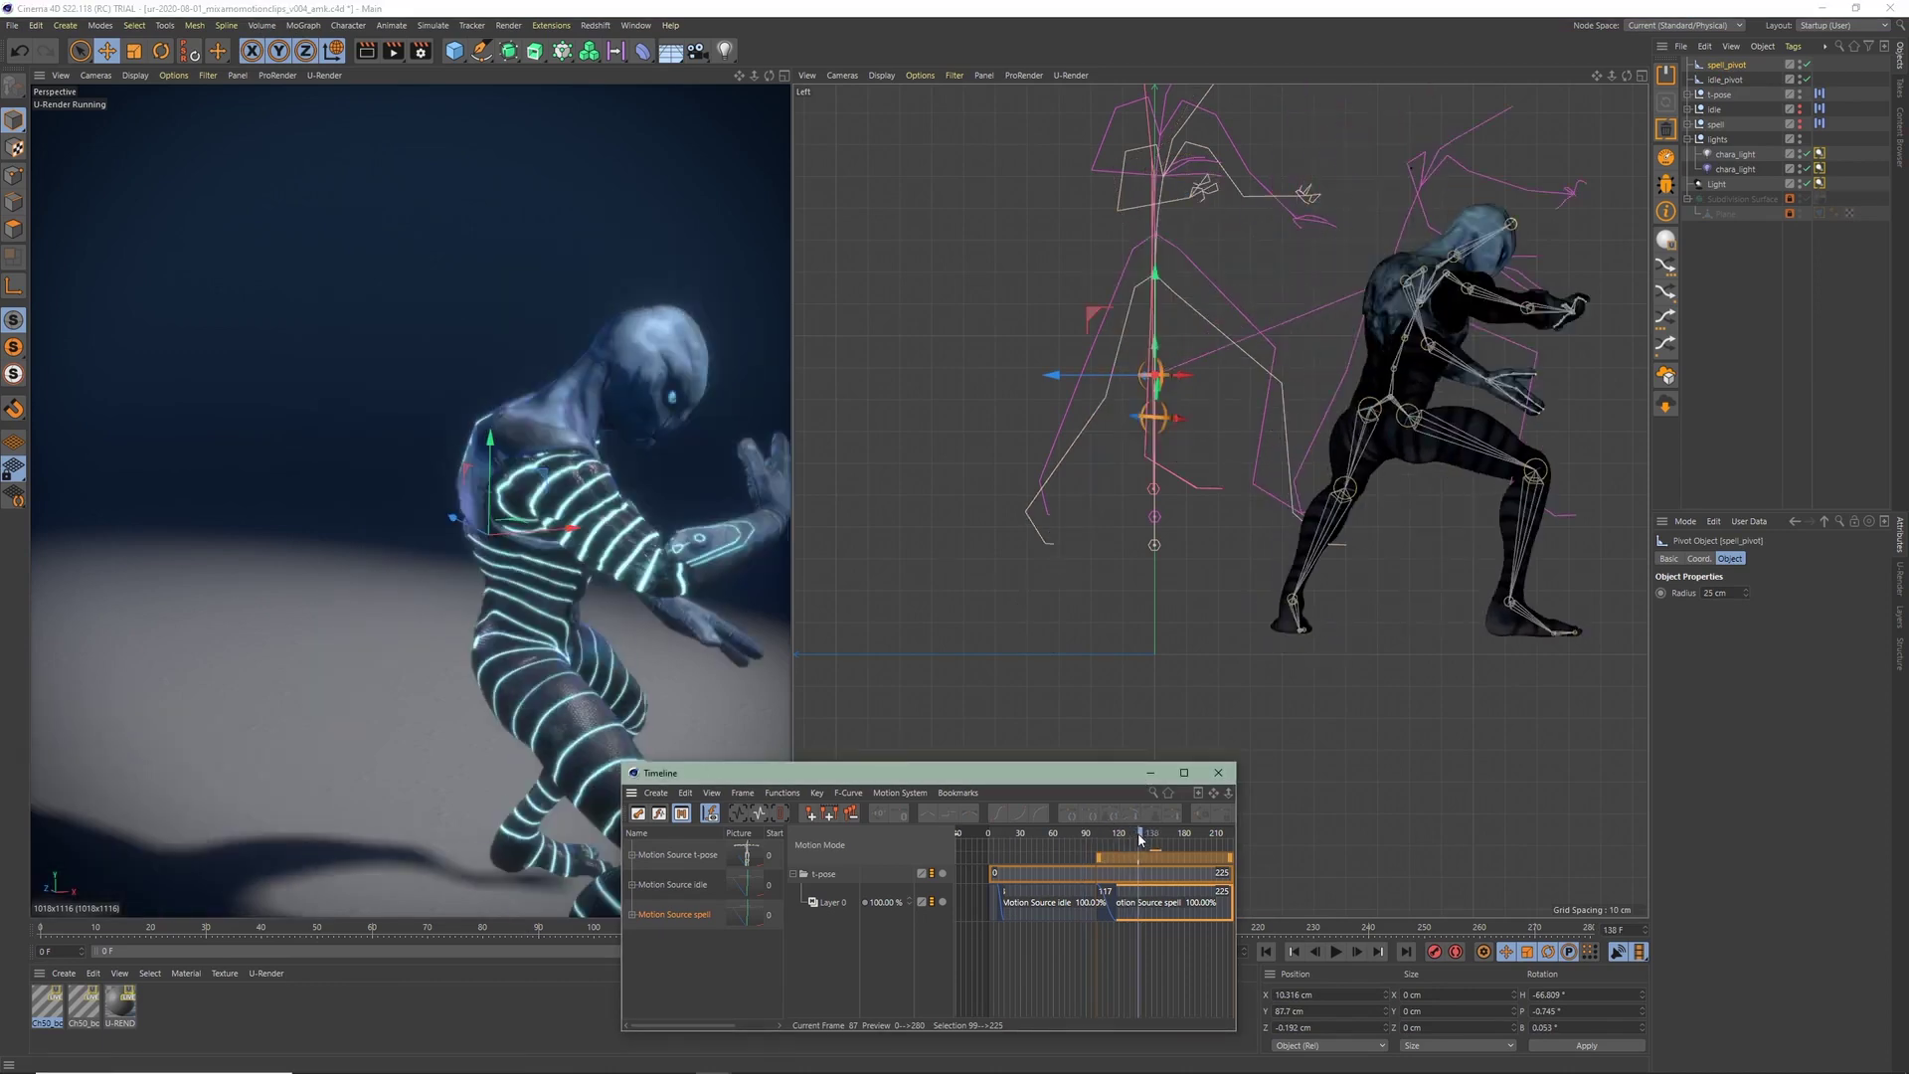
{"action": "mouse_move", "coordinate": [1158, 288]}
{"action": "left_mouse_down"}
{"action": "mouse_move", "coordinate": [1159, 305]}
{"action": "mouse_move", "coordinate": [1150, 290]}
{"action": "left_mouse_up"}
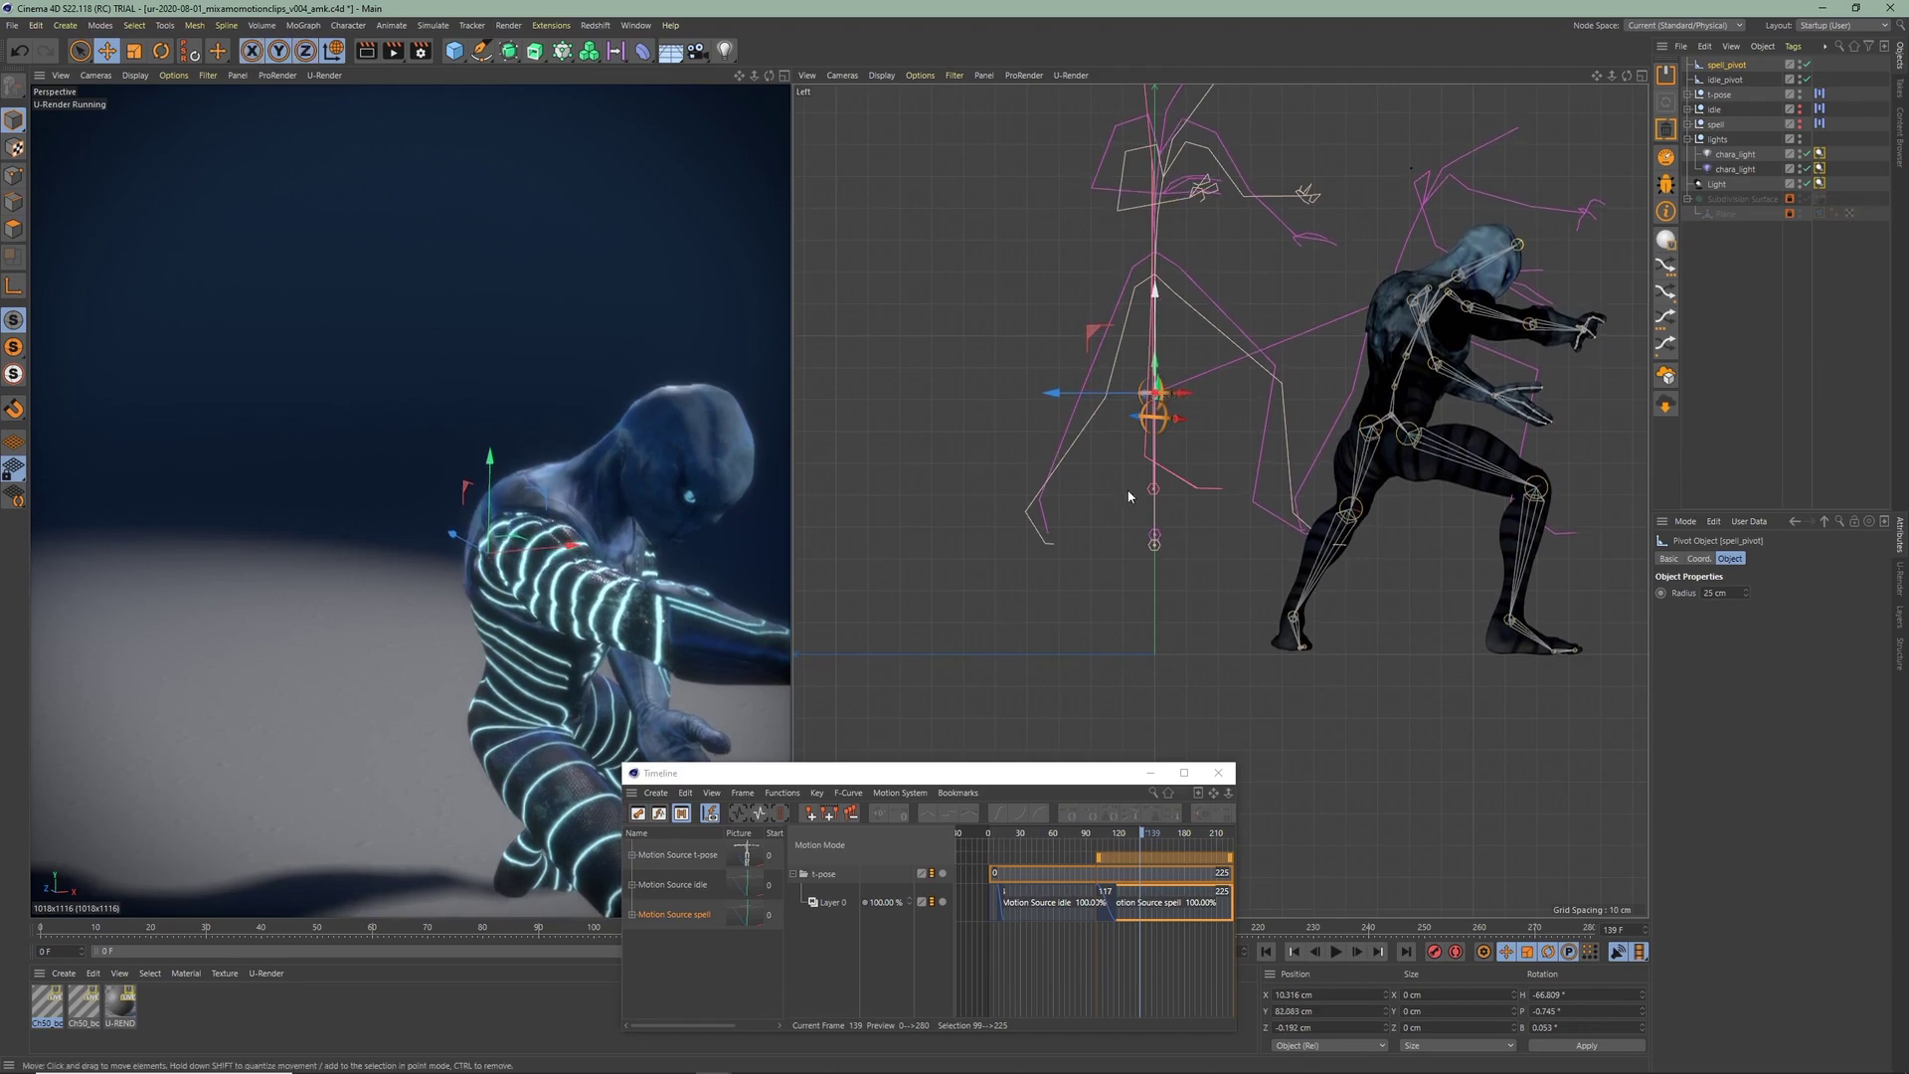
Play and scrub through the blended idle and spell animation in both views, checking the foot contact and the transition
{"action": "mouse_move", "coordinate": [1141, 838]}
{"action": "left_mouse_down"}
{"action": "mouse_move", "coordinate": [1090, 838]}
{"action": "mouse_move", "coordinate": [1175, 849]}
{"action": "left_mouse_up"}
{"action": "scroll", "coordinate": [1292, 660], "scroll_direction": "down", "scroll_amount": 5}
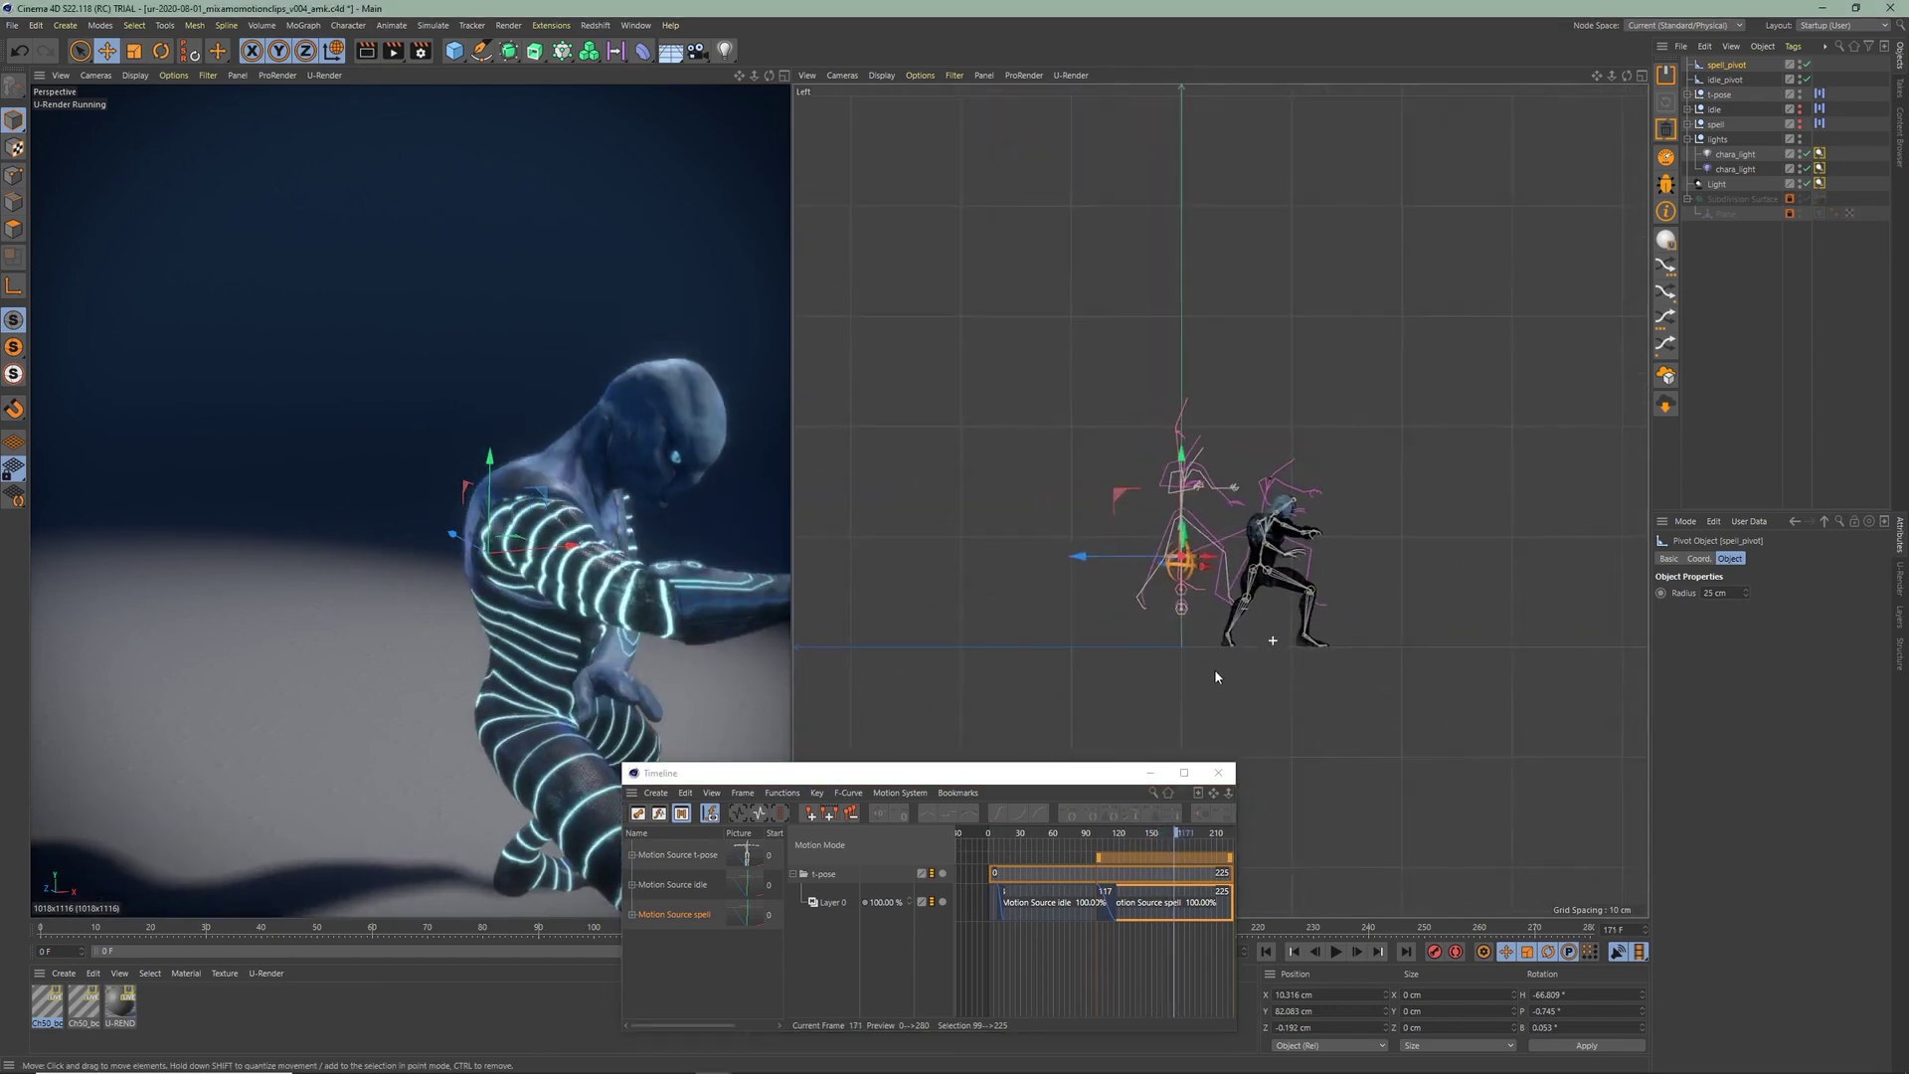
{"action": "scroll", "coordinate": [1123, 960], "scroll_direction": "down", "scroll_amount": 3}
{"action": "left_click_drag", "start_coordinate": [1155, 841], "coordinate": [1217, 883]}
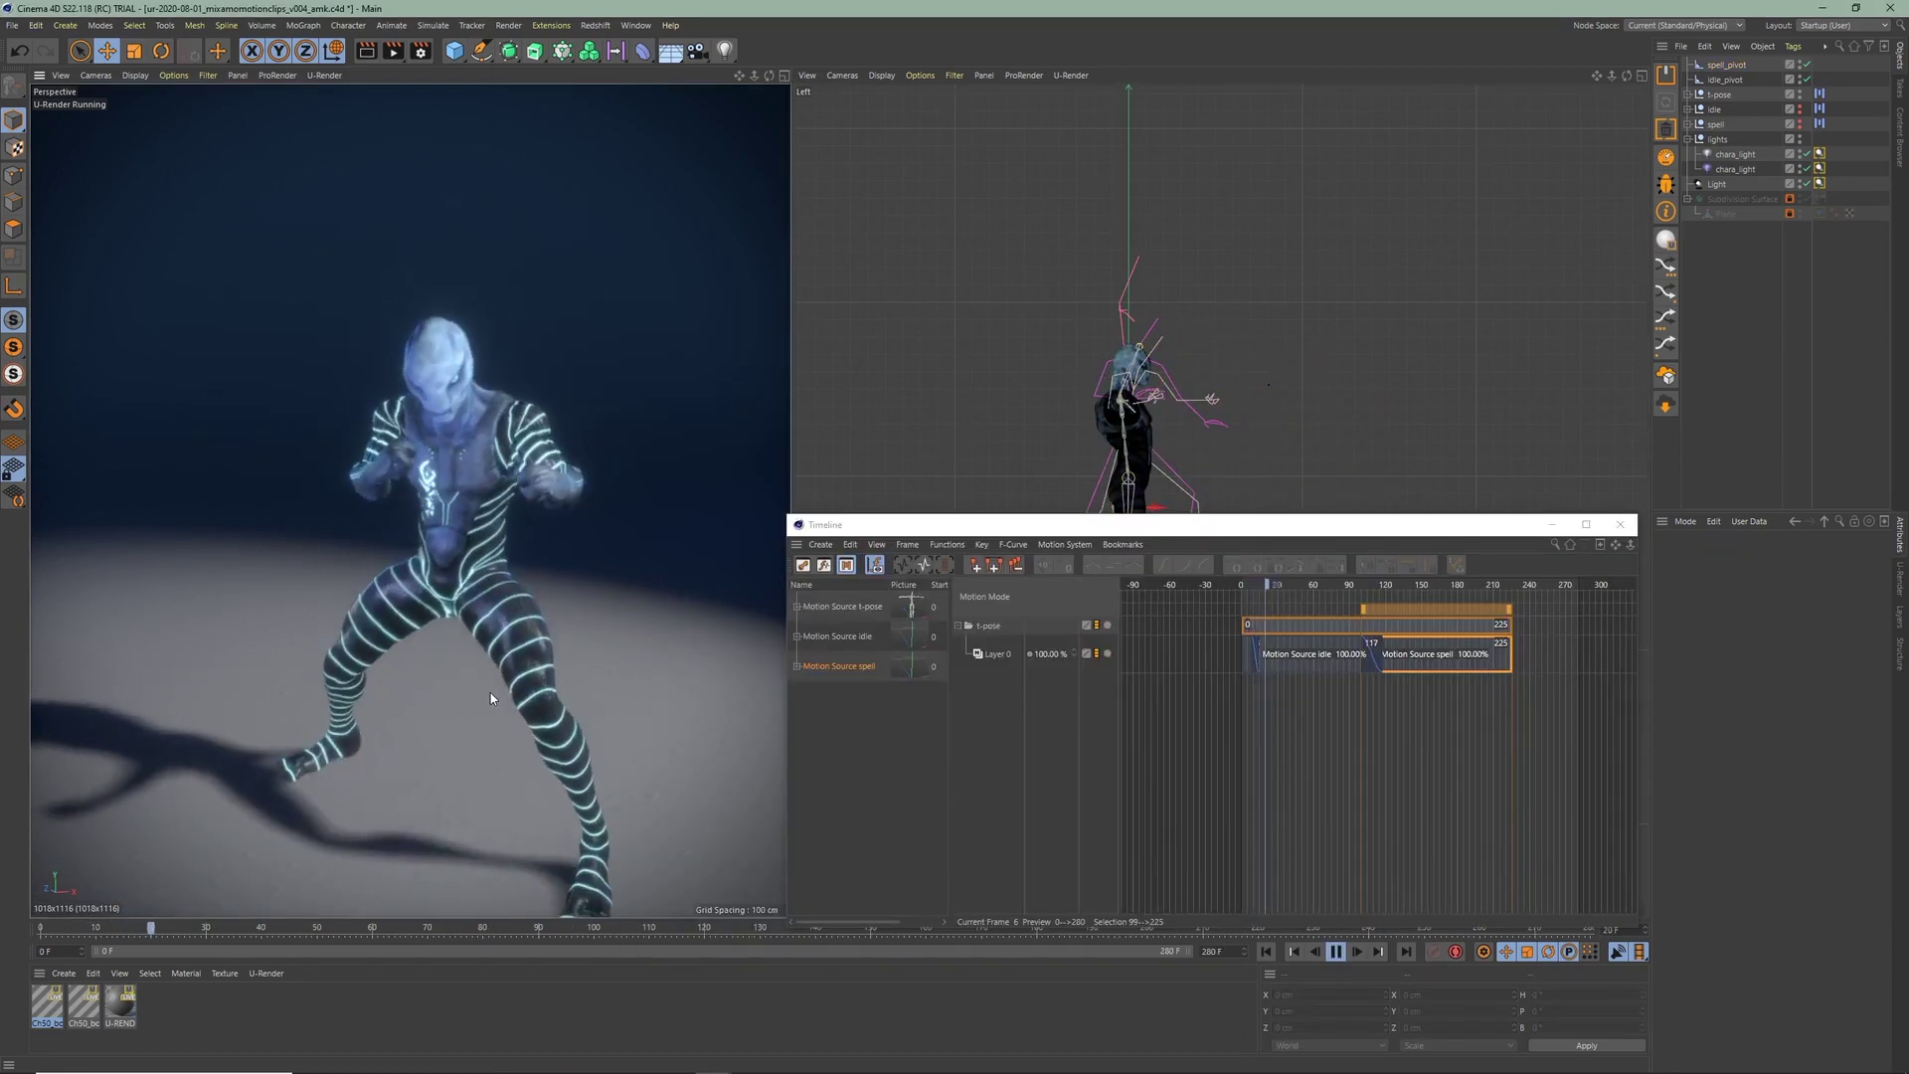
{"action": "left_click", "coordinate": [1335, 957]}
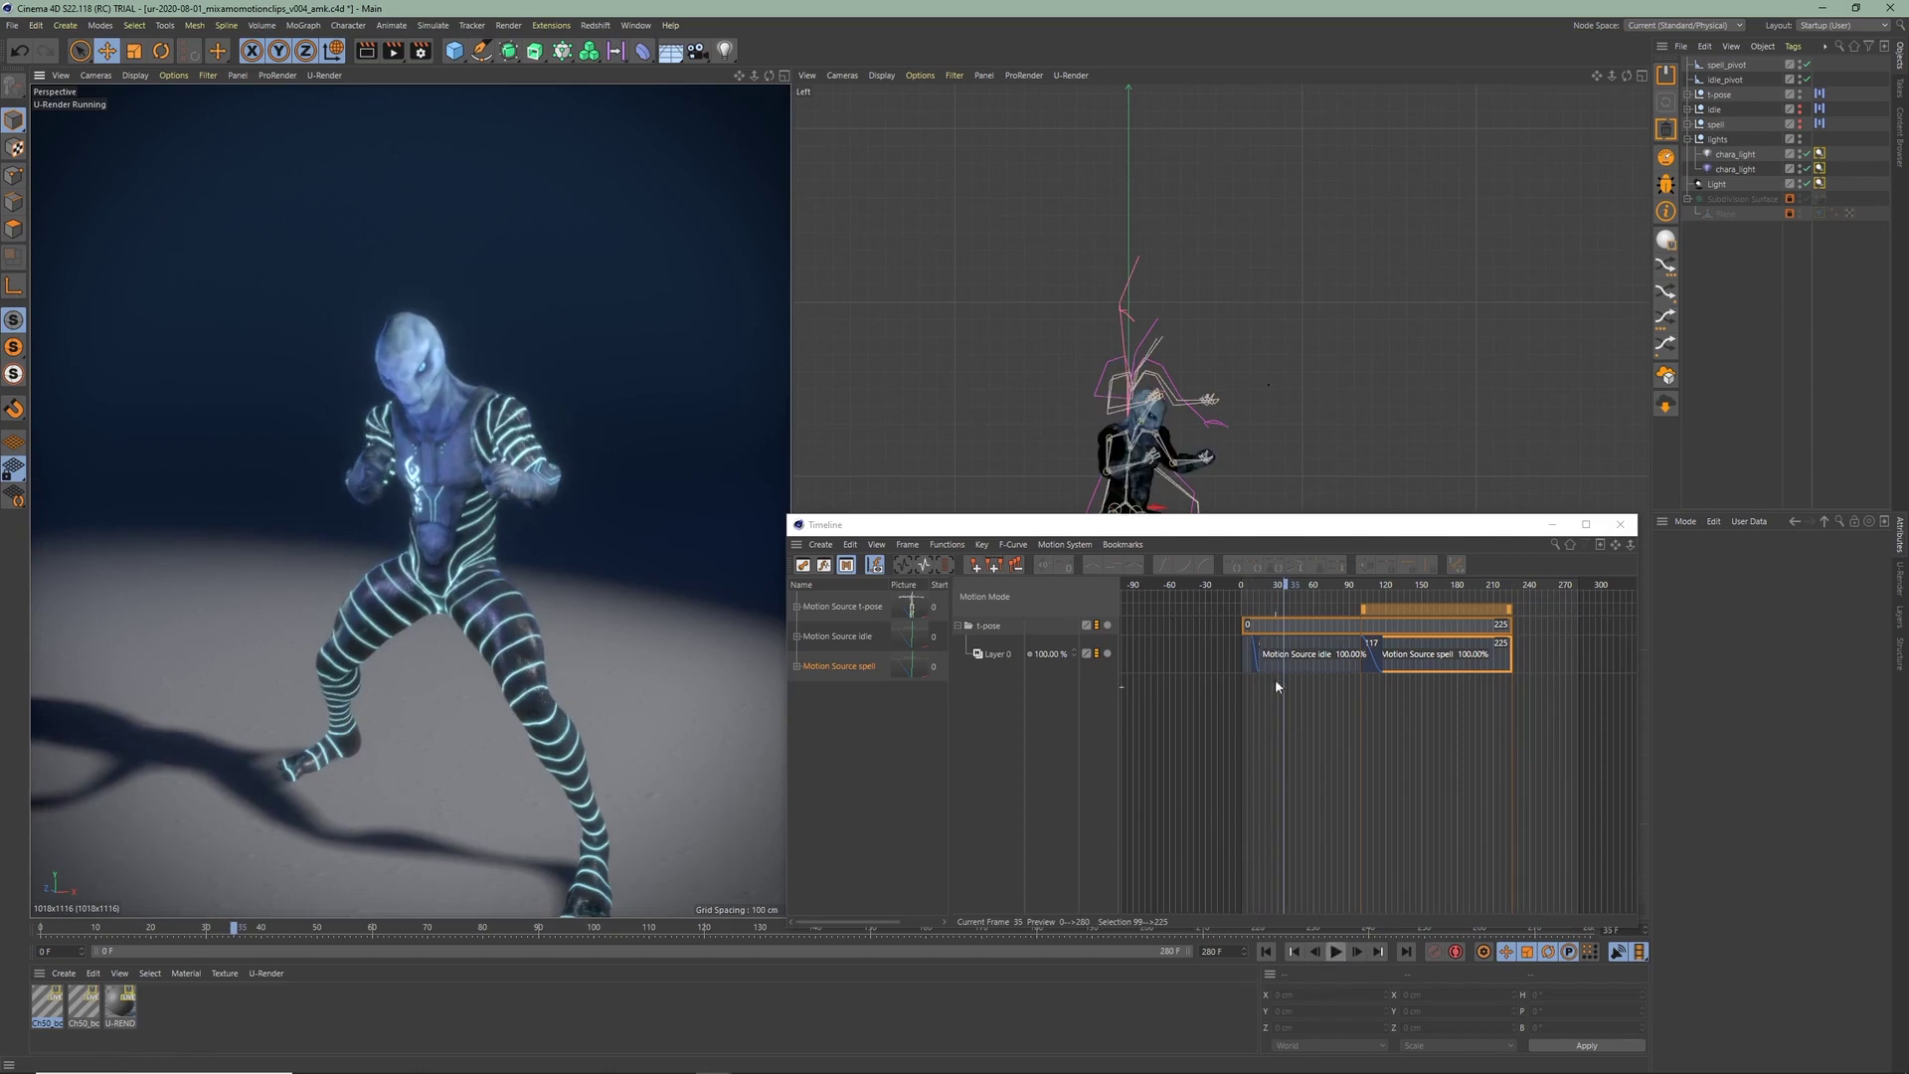
{"action": "left_click_drag", "start_coordinate": [1265, 586], "coordinate": [402, 596]}
{"action": "right_click_drag", "start_coordinate": [498, 677], "coordinate": [139, 912], "text": "alt"}
{"action": "left_click_drag", "start_coordinate": [90, 937], "coordinate": [1308, 927]}
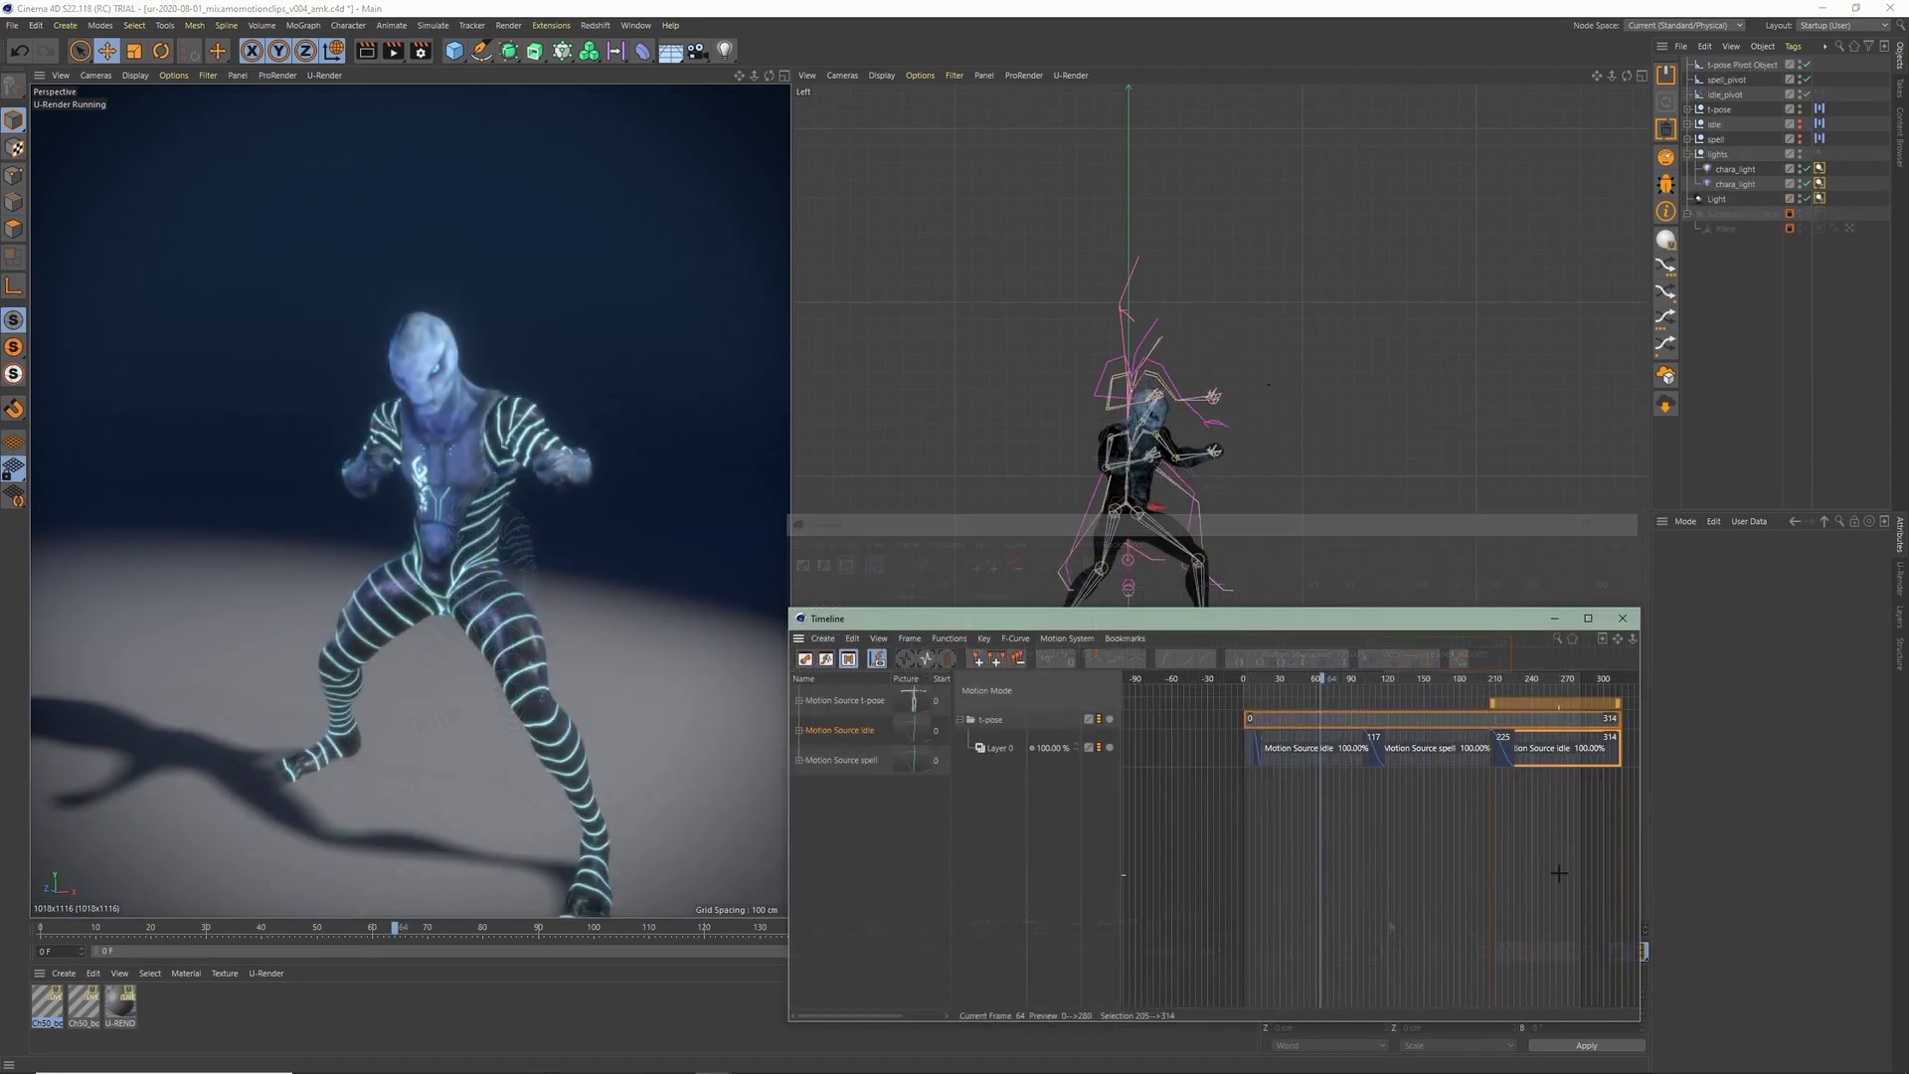
Select all motion clips on Layer 0 and bake them into a single clip
{"action": "left_click_drag", "start_coordinate": [1559, 876], "coordinate": [1255, 712]}
{"action": "left_click", "coordinate": [1056, 643]}
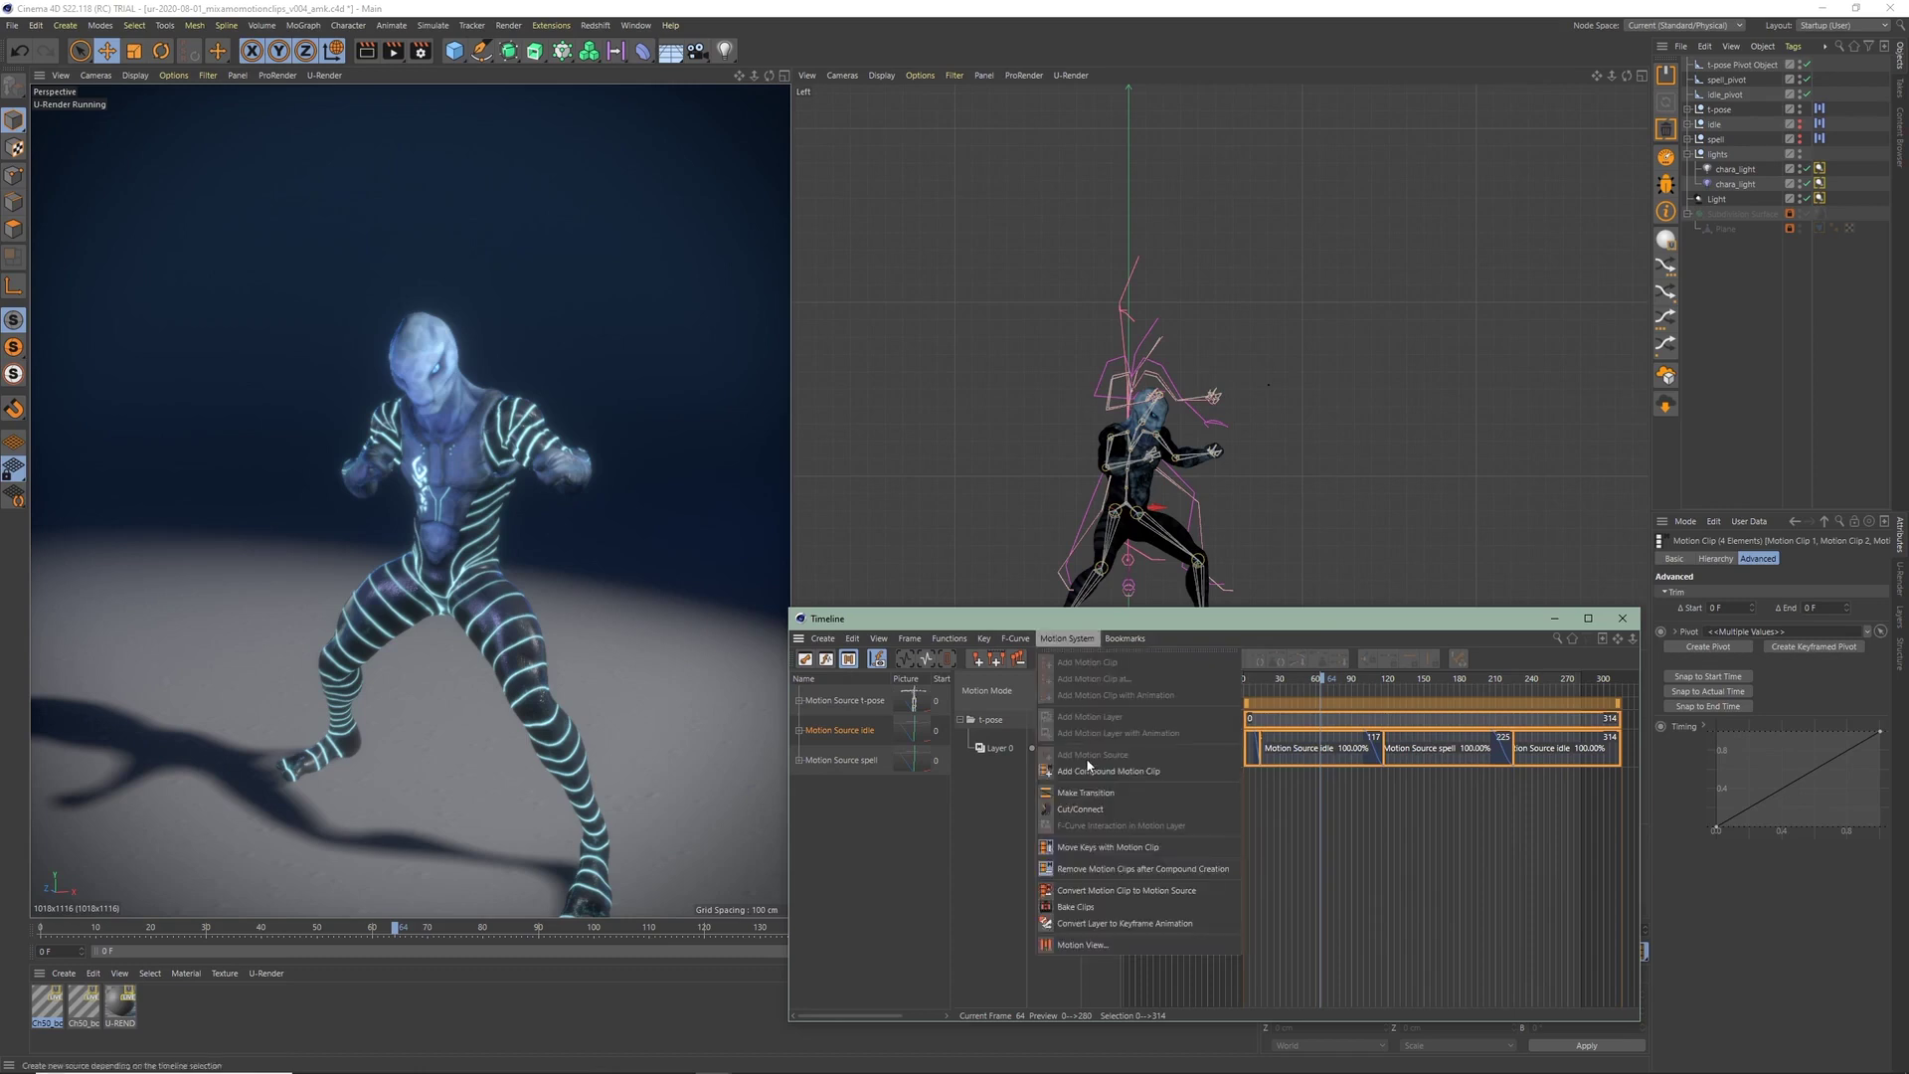
{"action": "left_click", "coordinate": [1114, 906]}
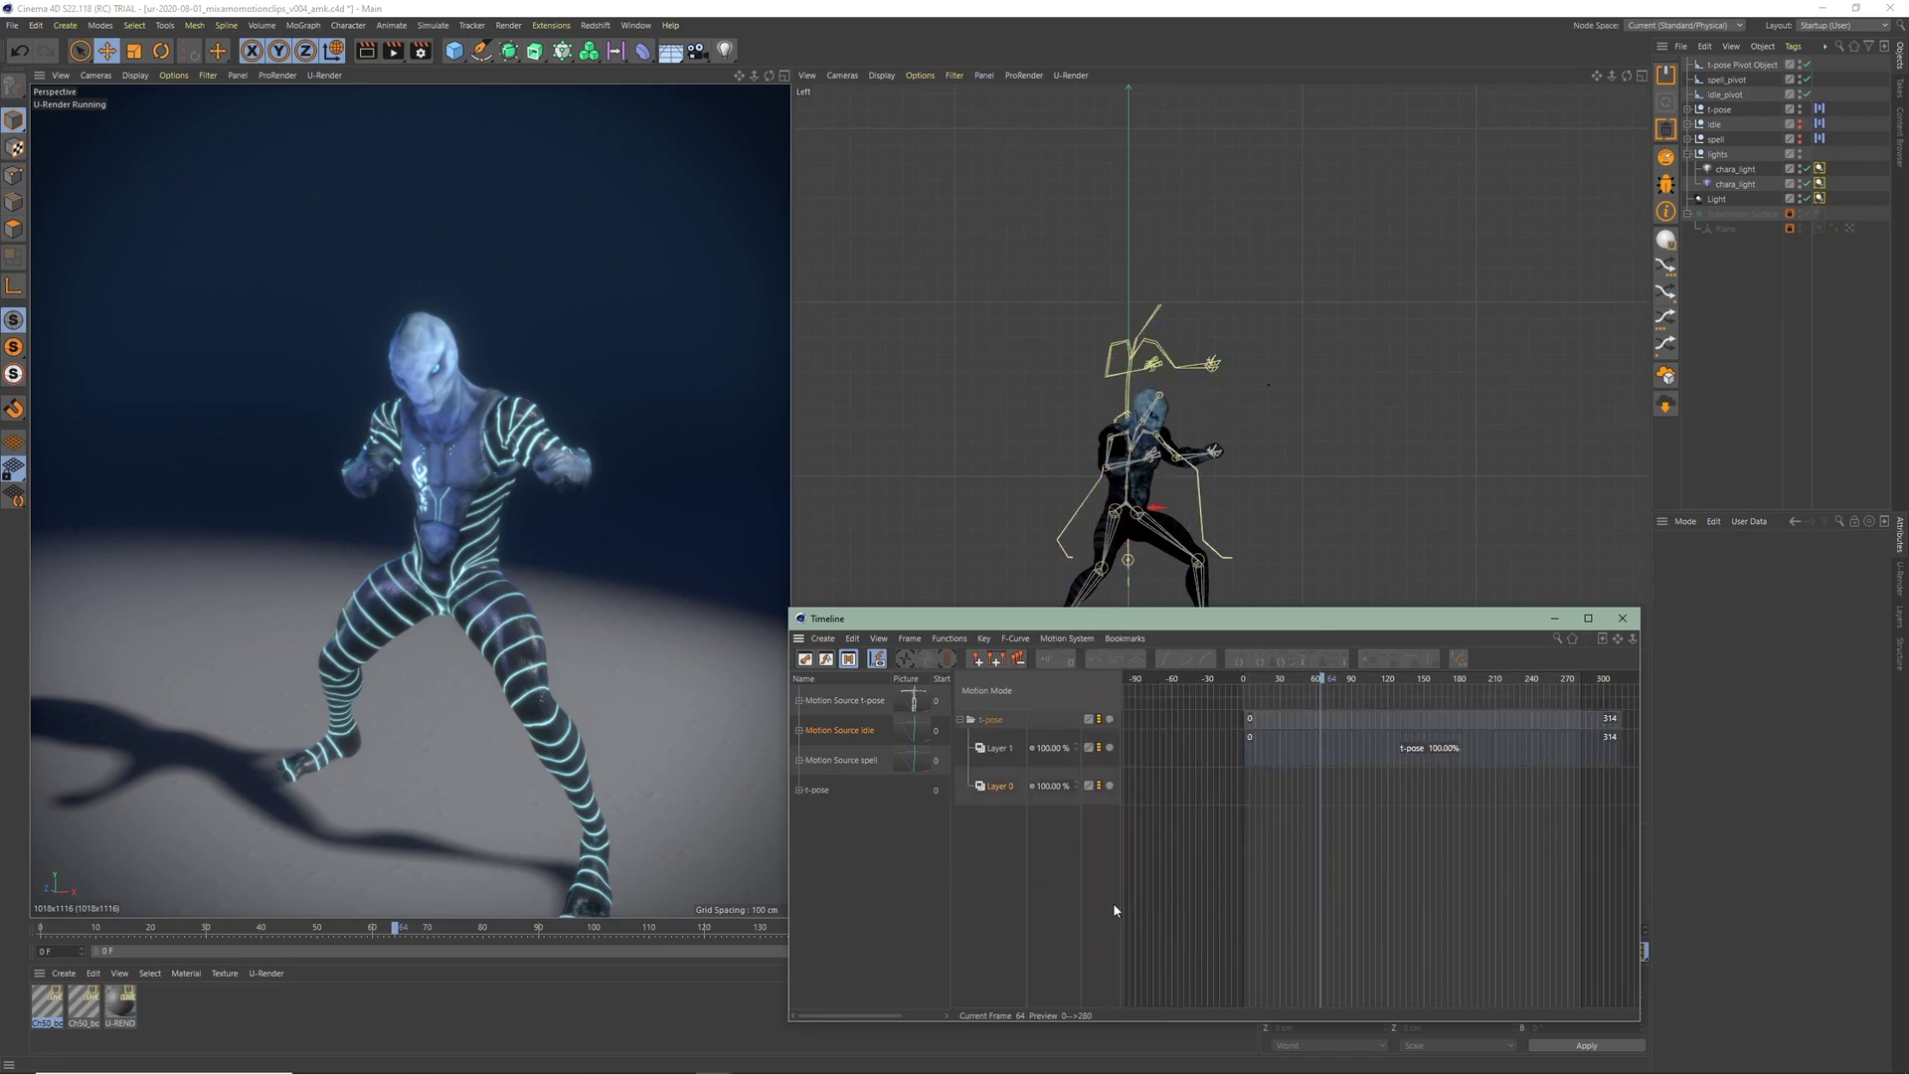
Convert the layer of the baked t-pose motion clip to keyframe animation
{"action": "left_click", "coordinate": [1334, 723]}
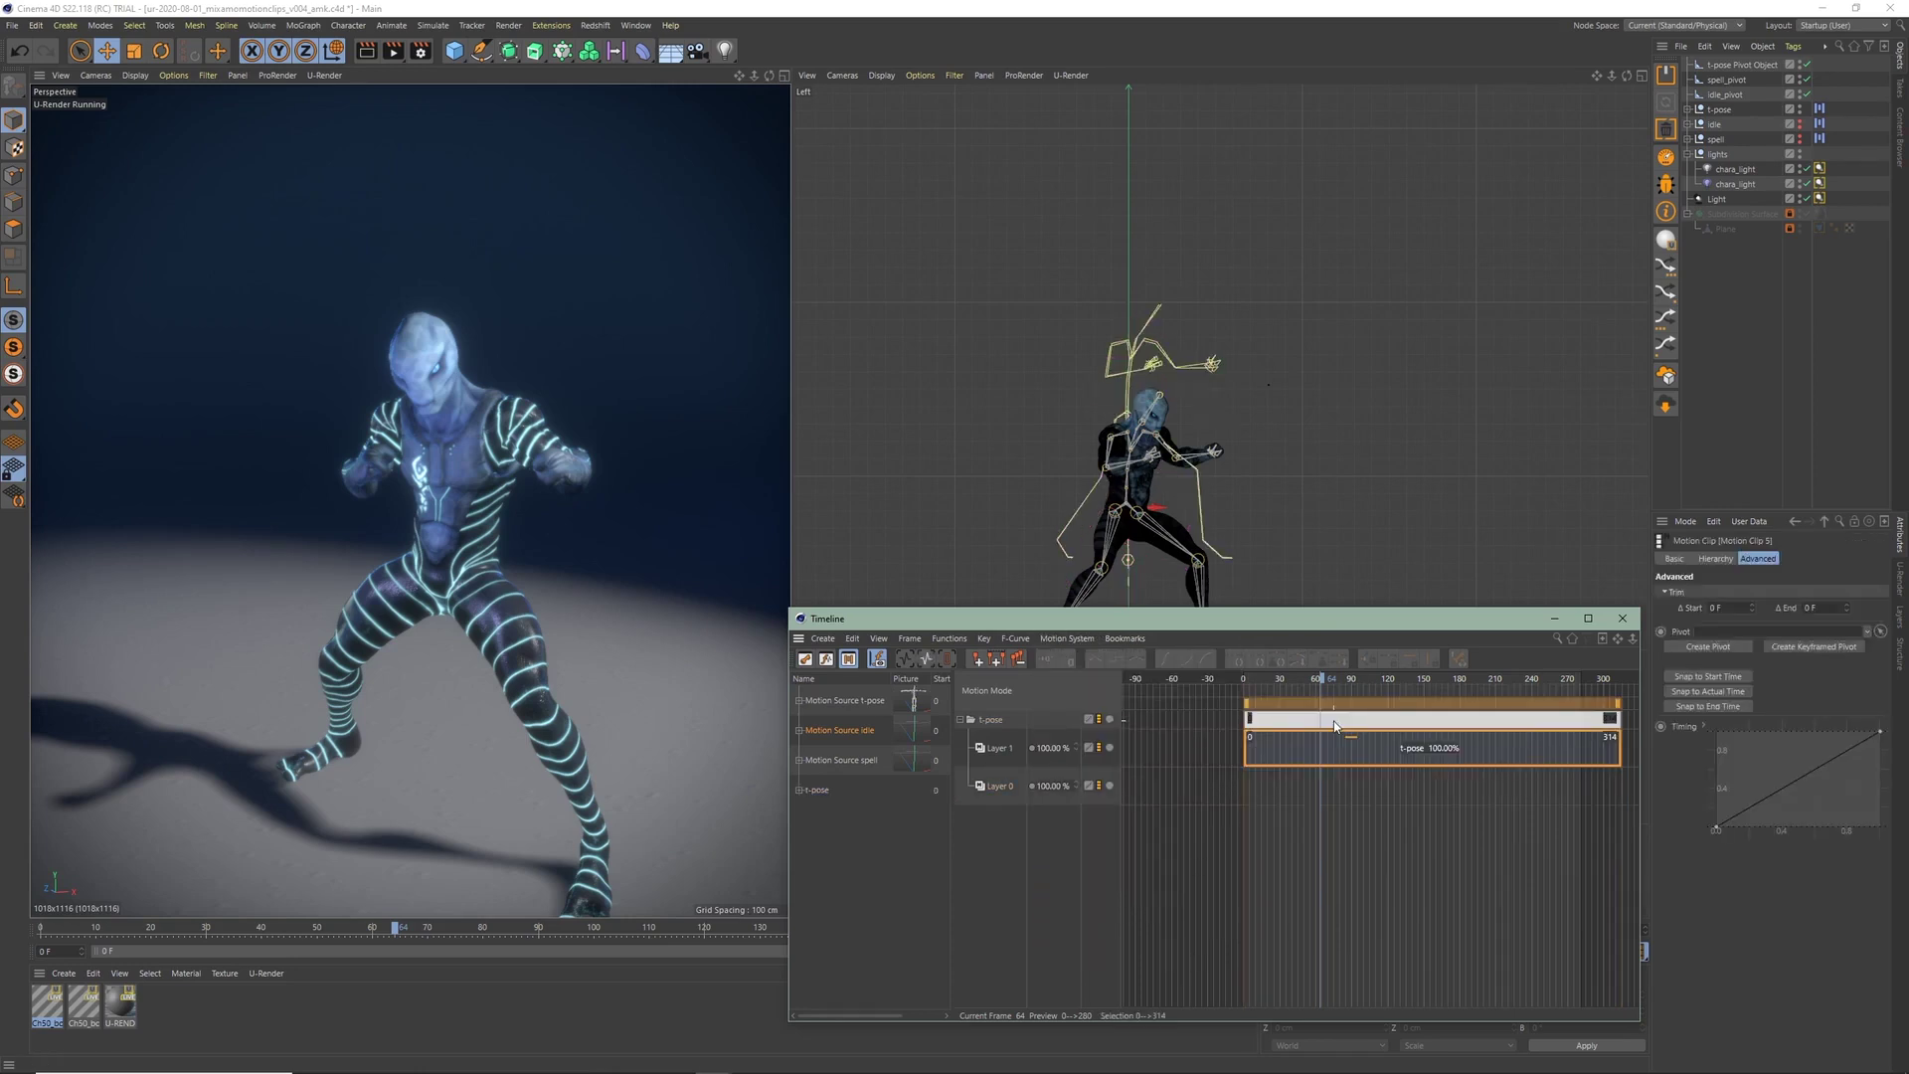
{"action": "left_click", "coordinate": [1065, 639]}
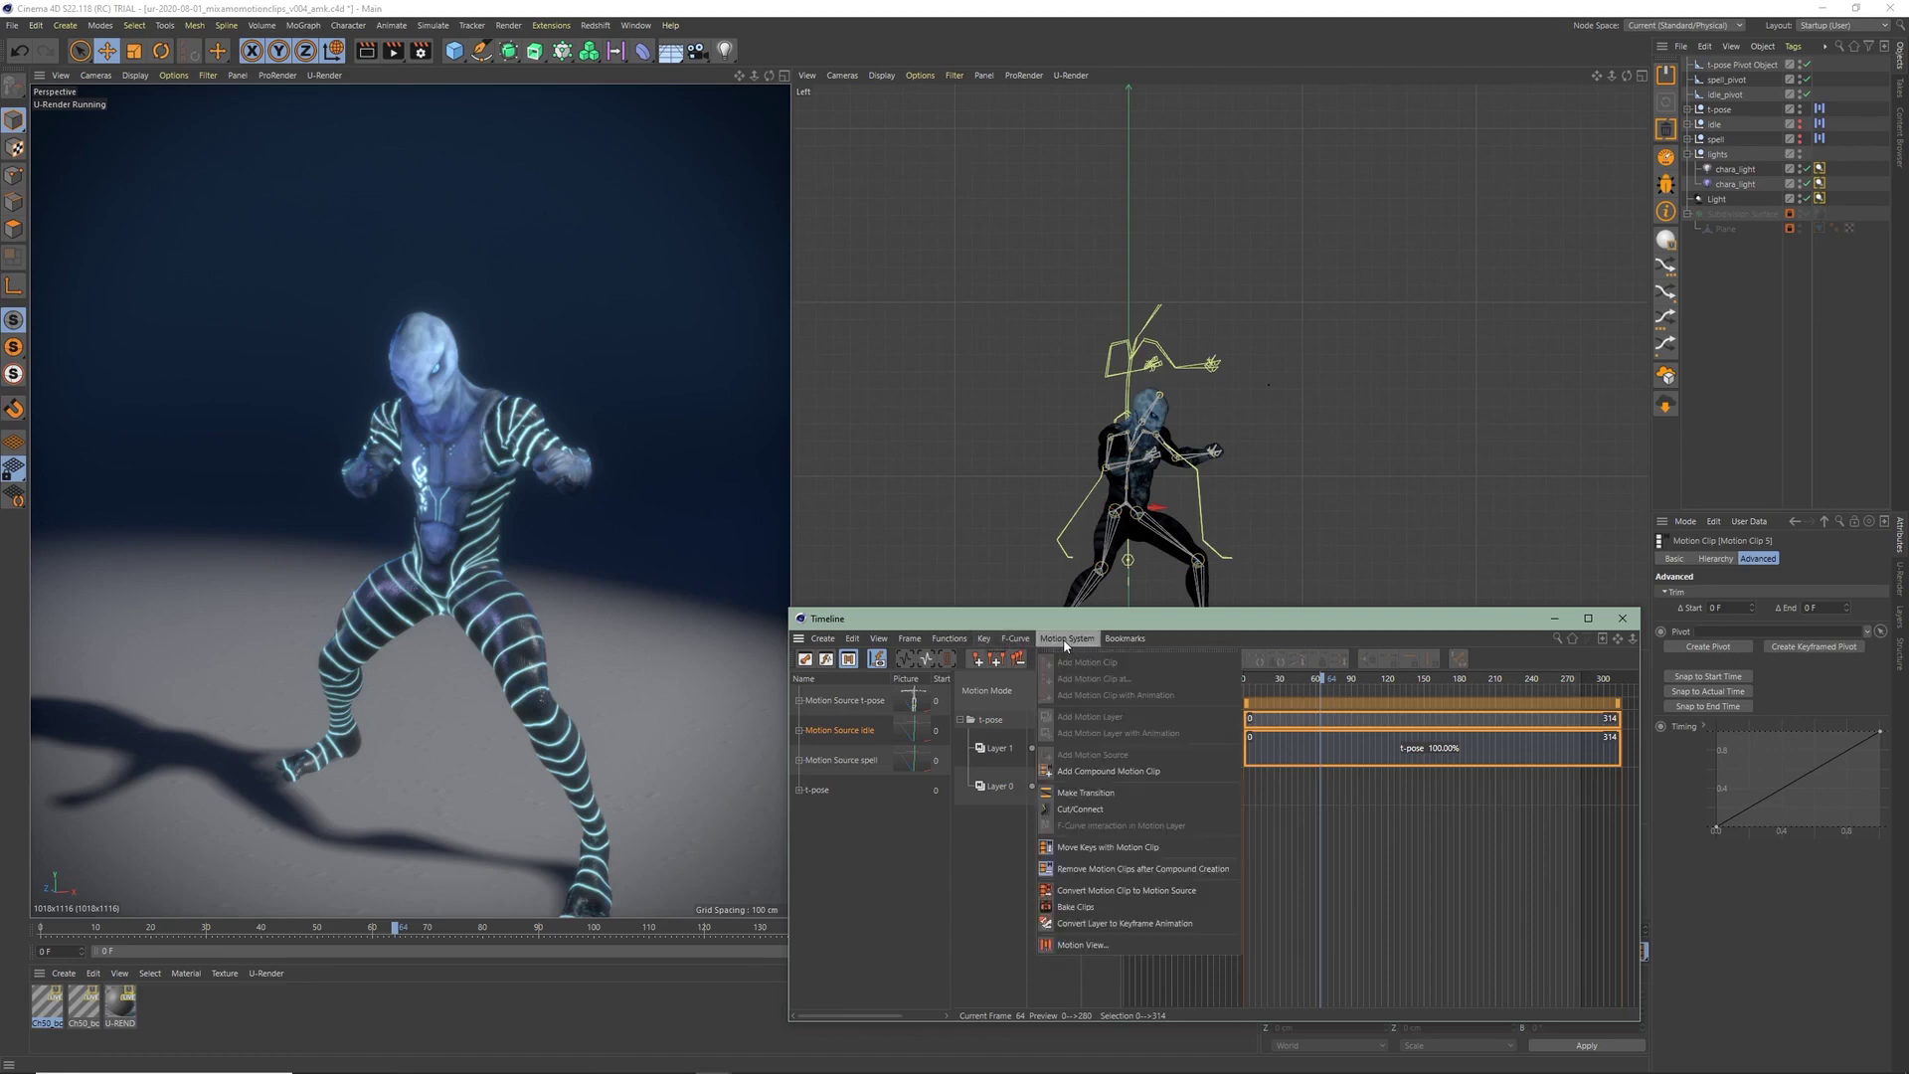
{"action": "left_click", "coordinate": [1221, 924]}
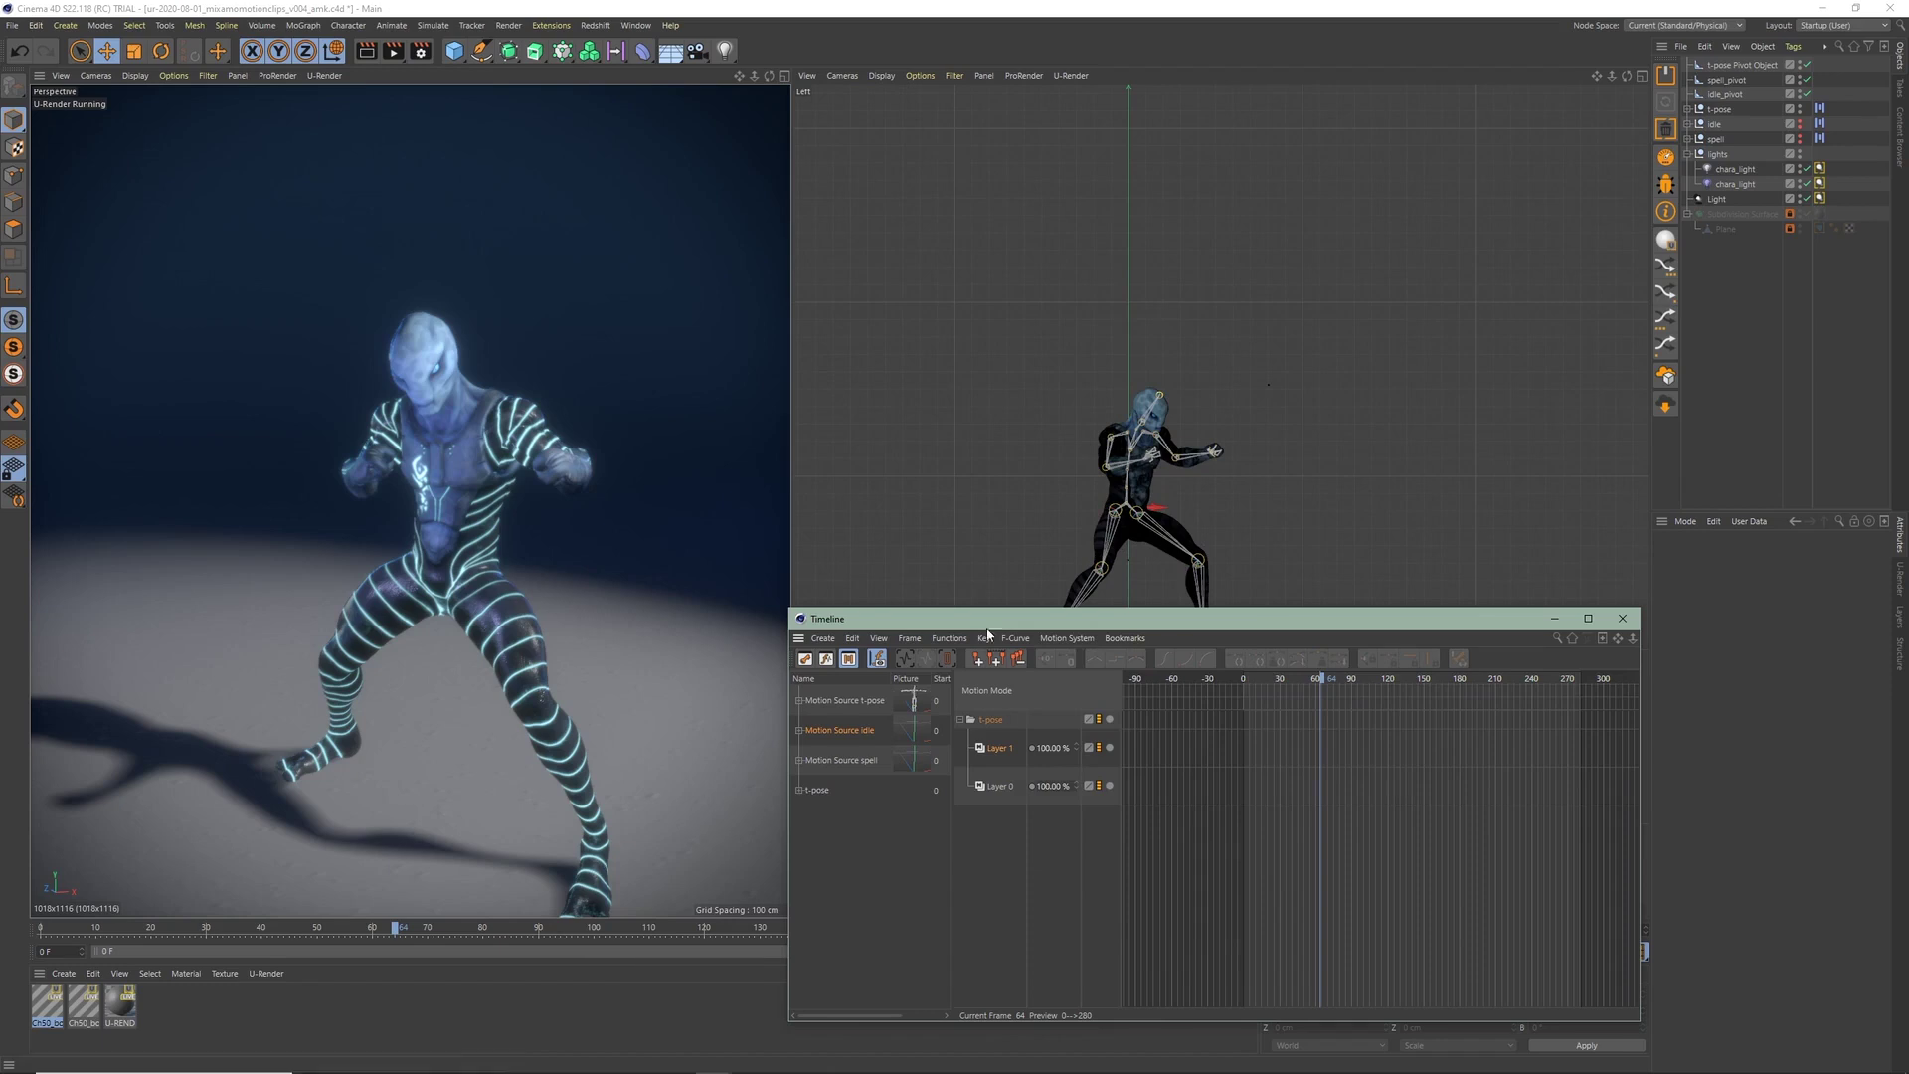
Expand the t-pose null and select its mixamorig1:Hips joint to examine the converted keyframes
{"action": "left_click", "coordinate": [1723, 111]}
{"action": "key", "text": "f"}
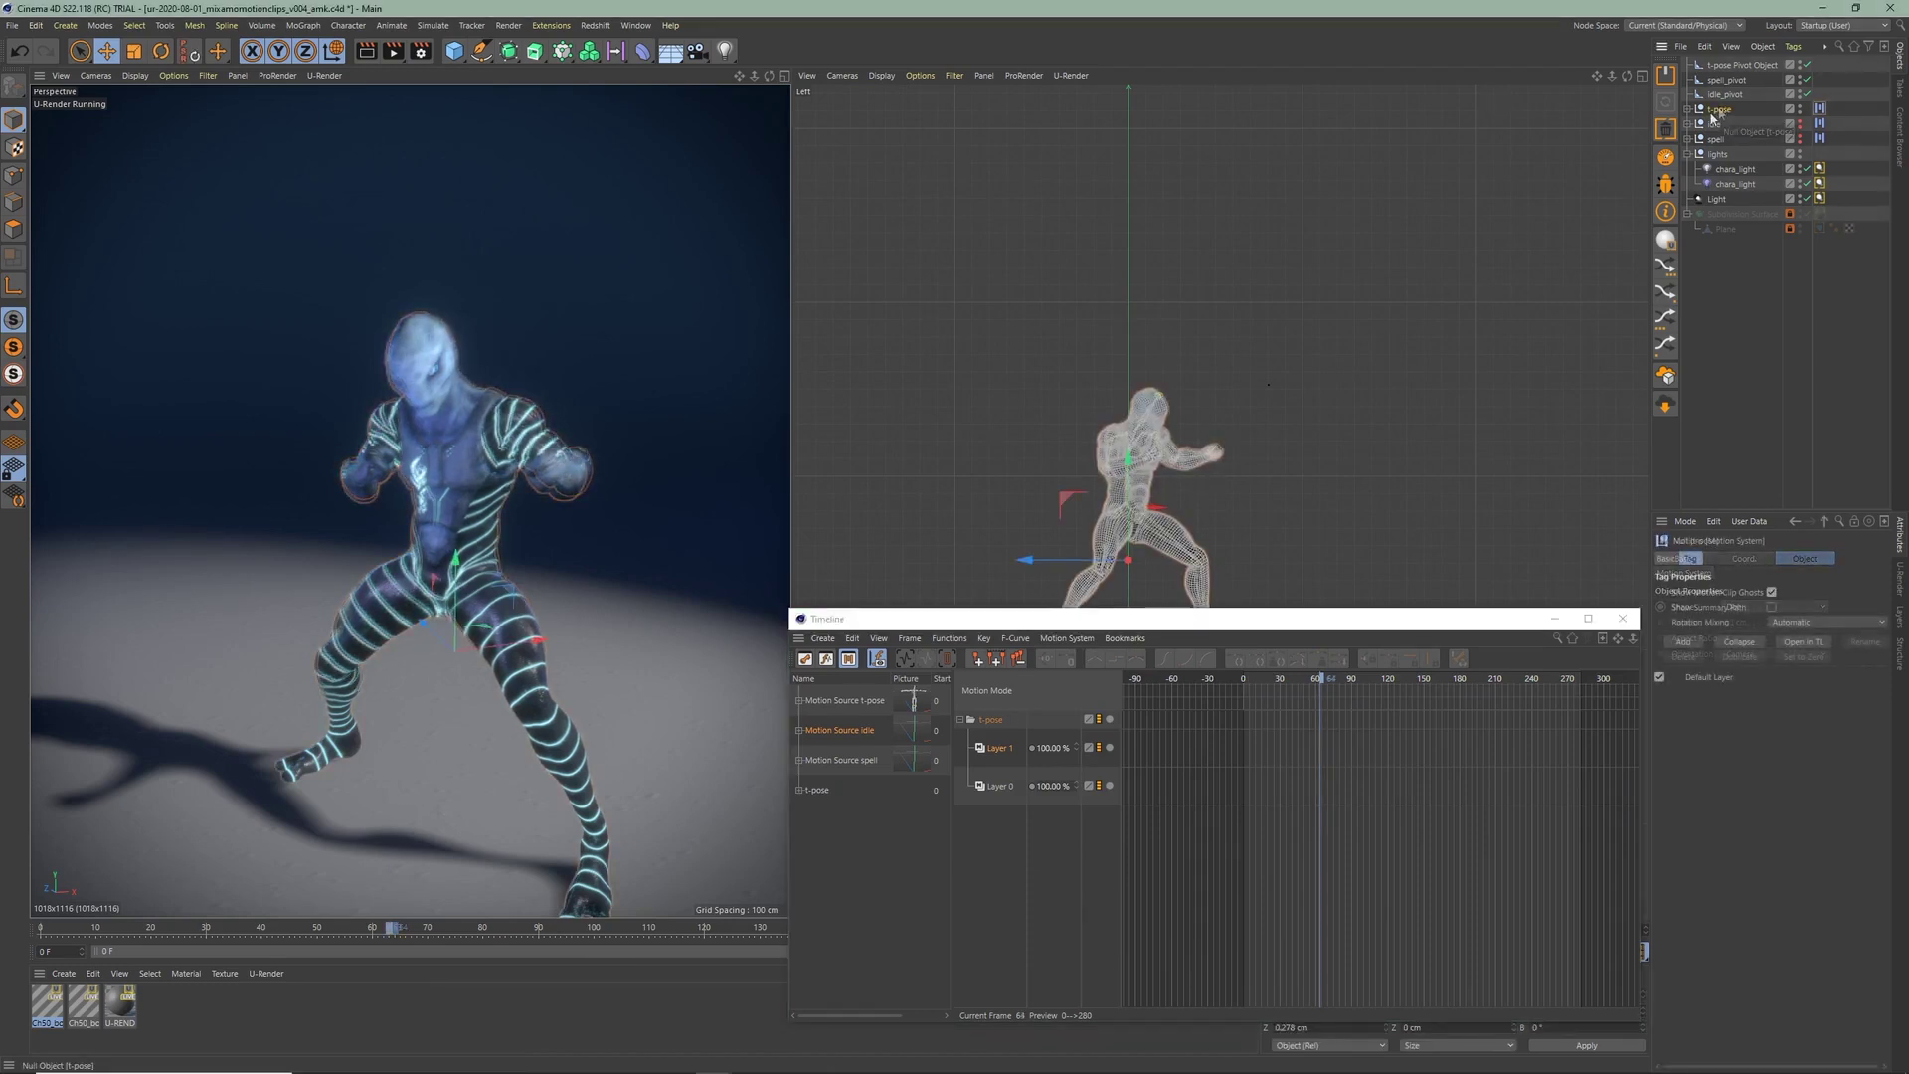
{"action": "left_click", "coordinate": [1688, 110]}
{"action": "left_click", "coordinate": [1723, 124]}
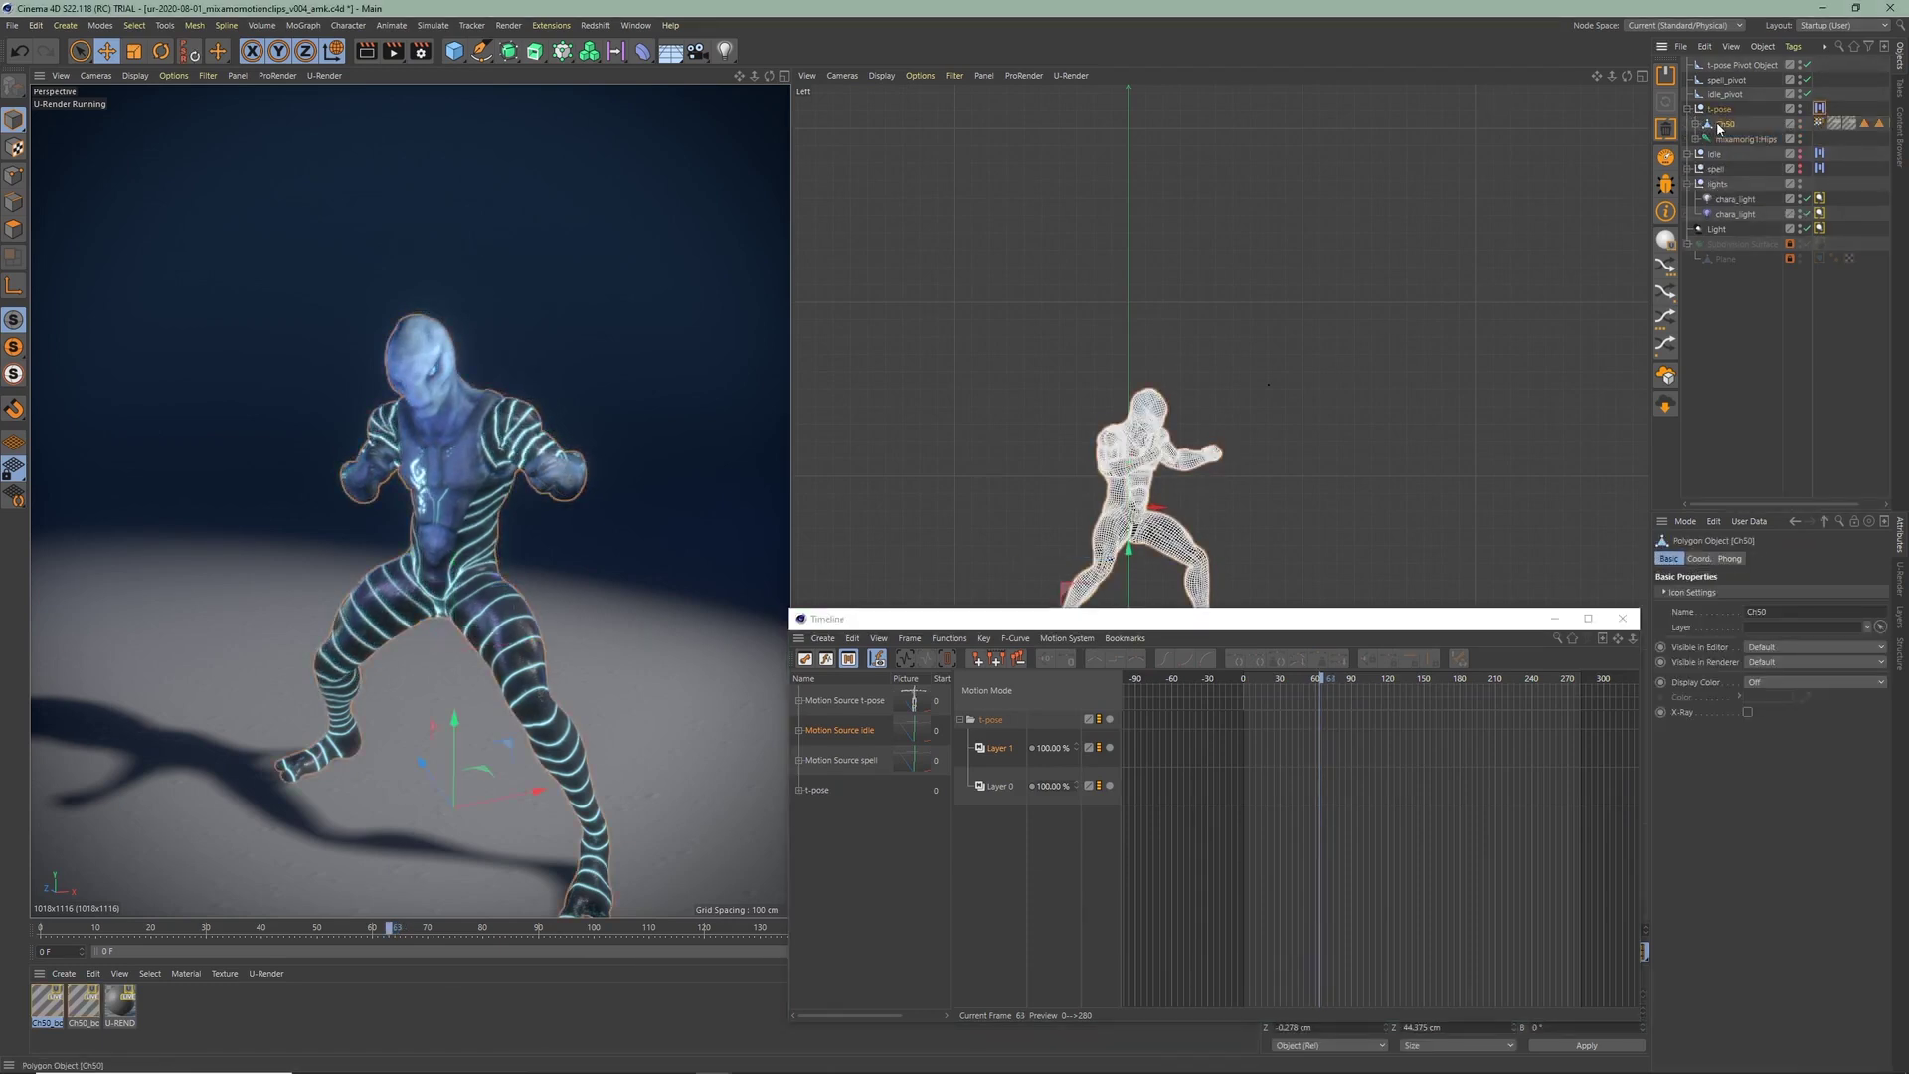
{"action": "left_click", "coordinate": [1721, 139]}
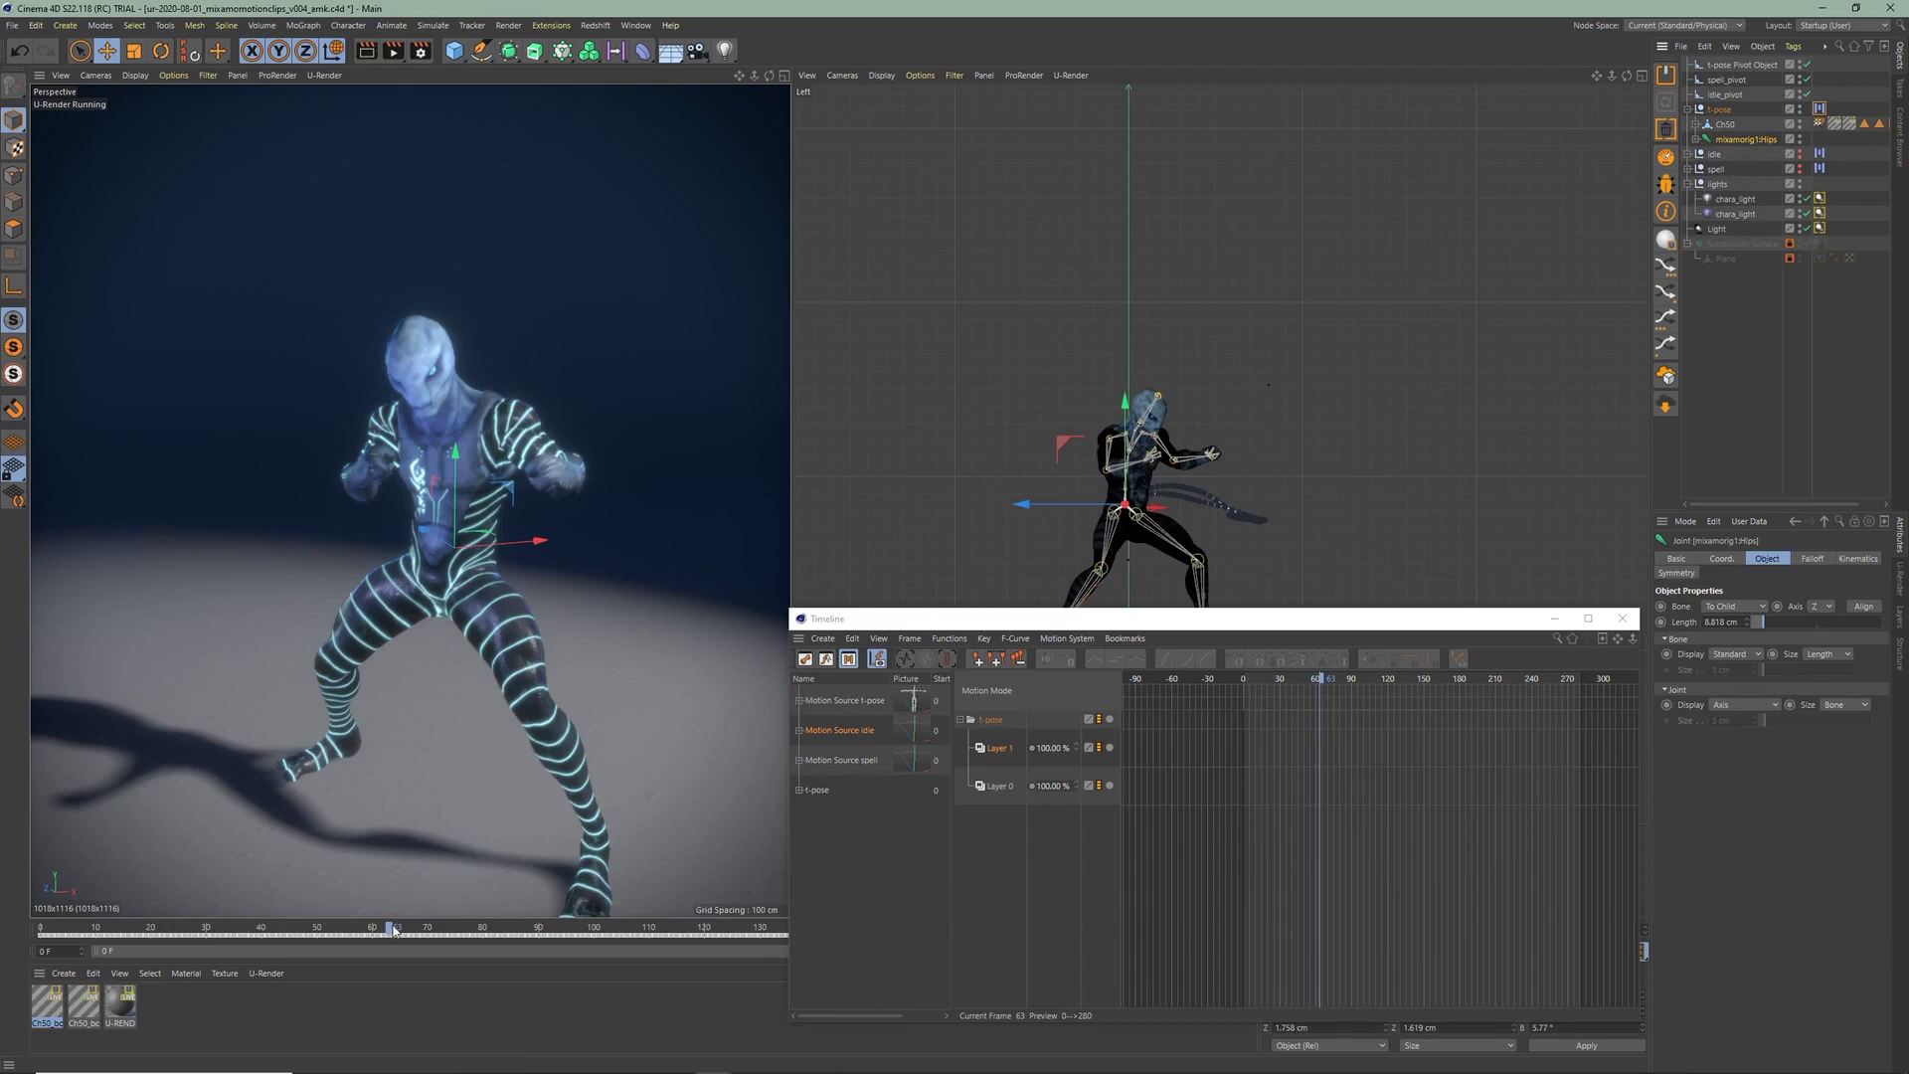